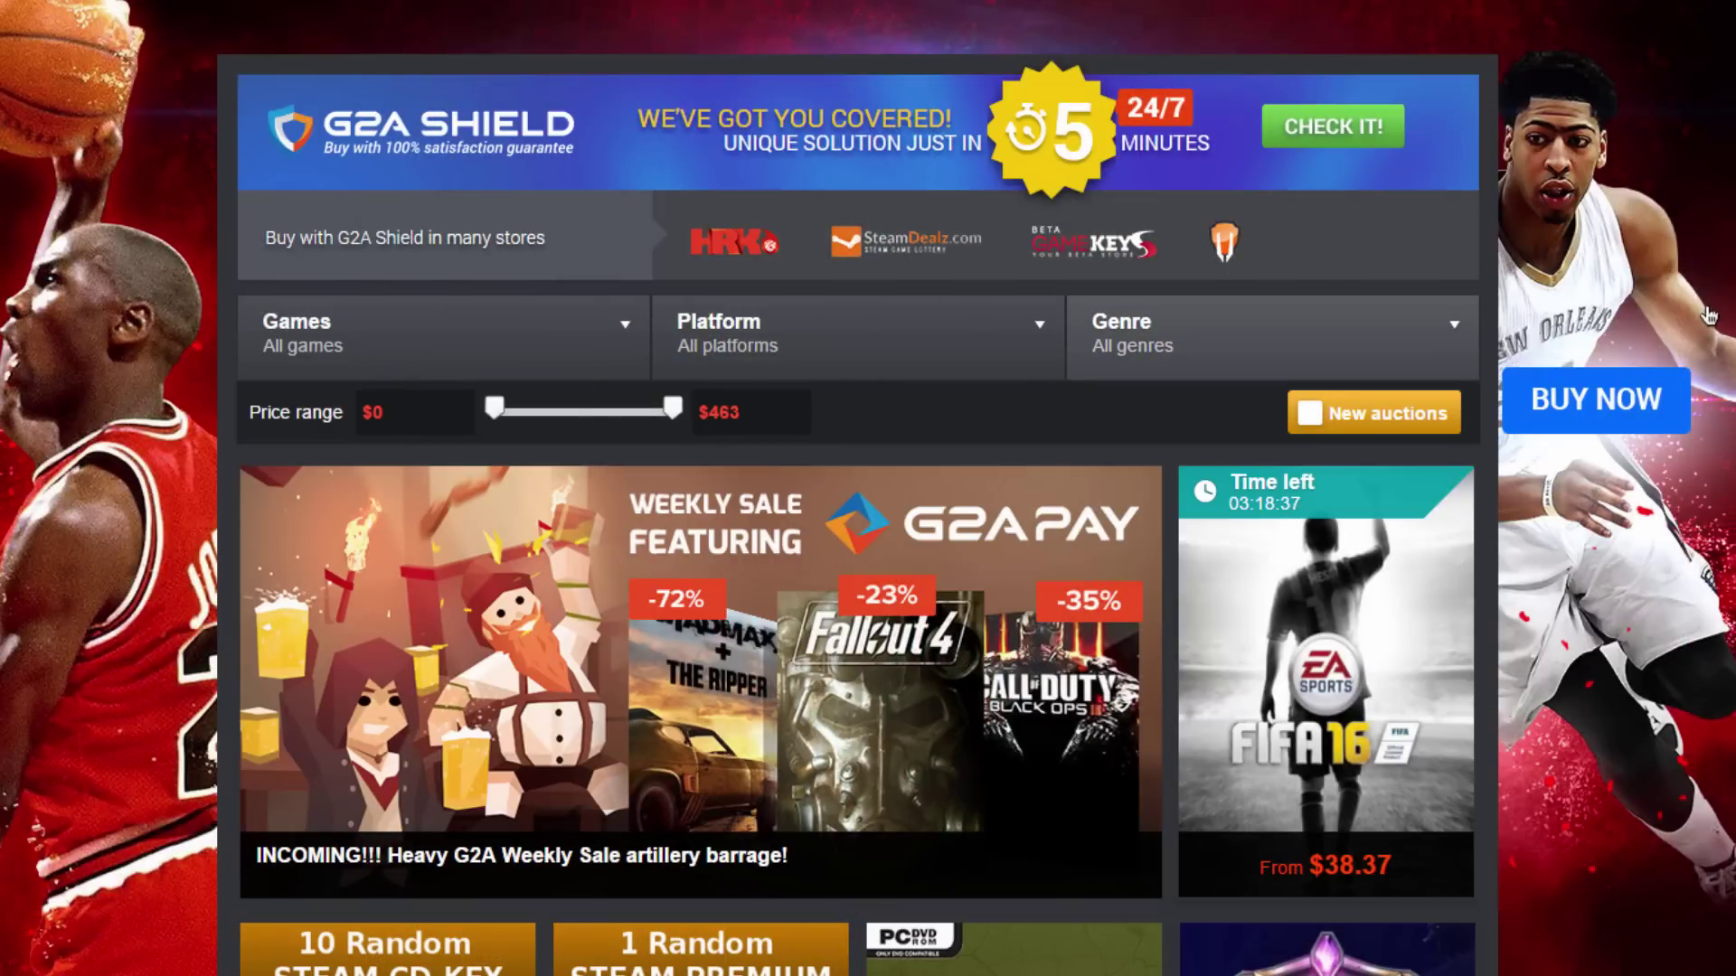
- Browse the G2A game listings and open the Platform filter dropdown
scroll(1708, 316, "down", 4)
scroll(1708, 315, "down", 5)
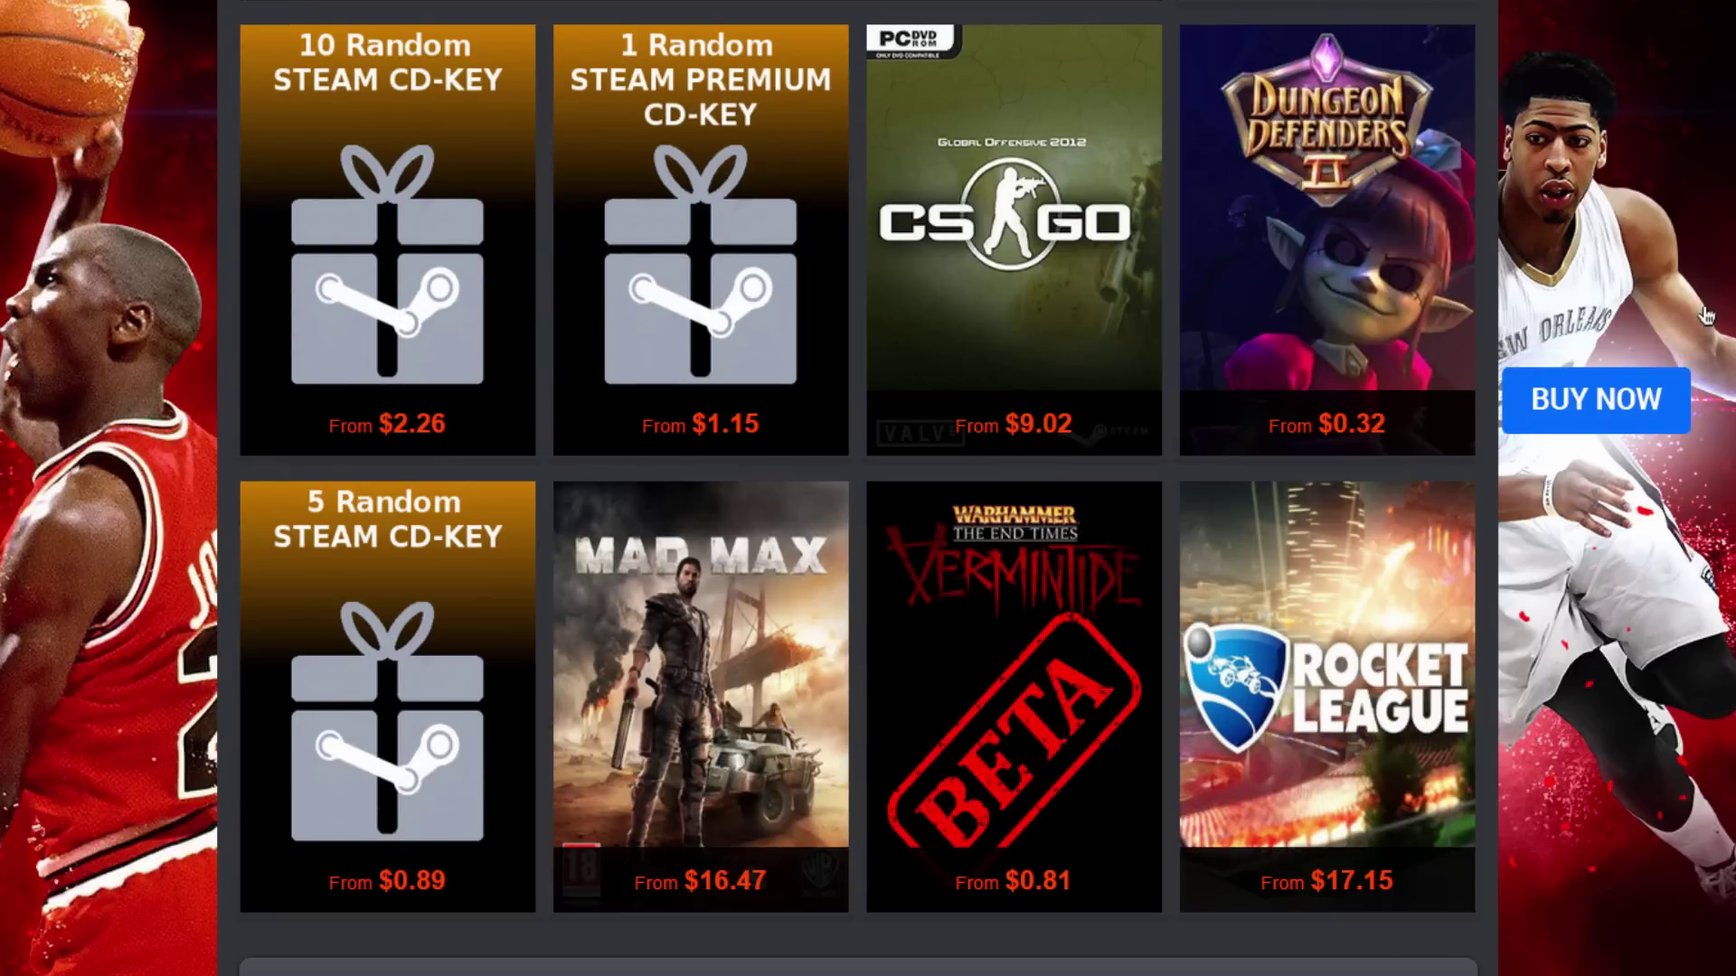
scroll(1703, 318, "down", 3)
scroll(1703, 318, "up", 12)
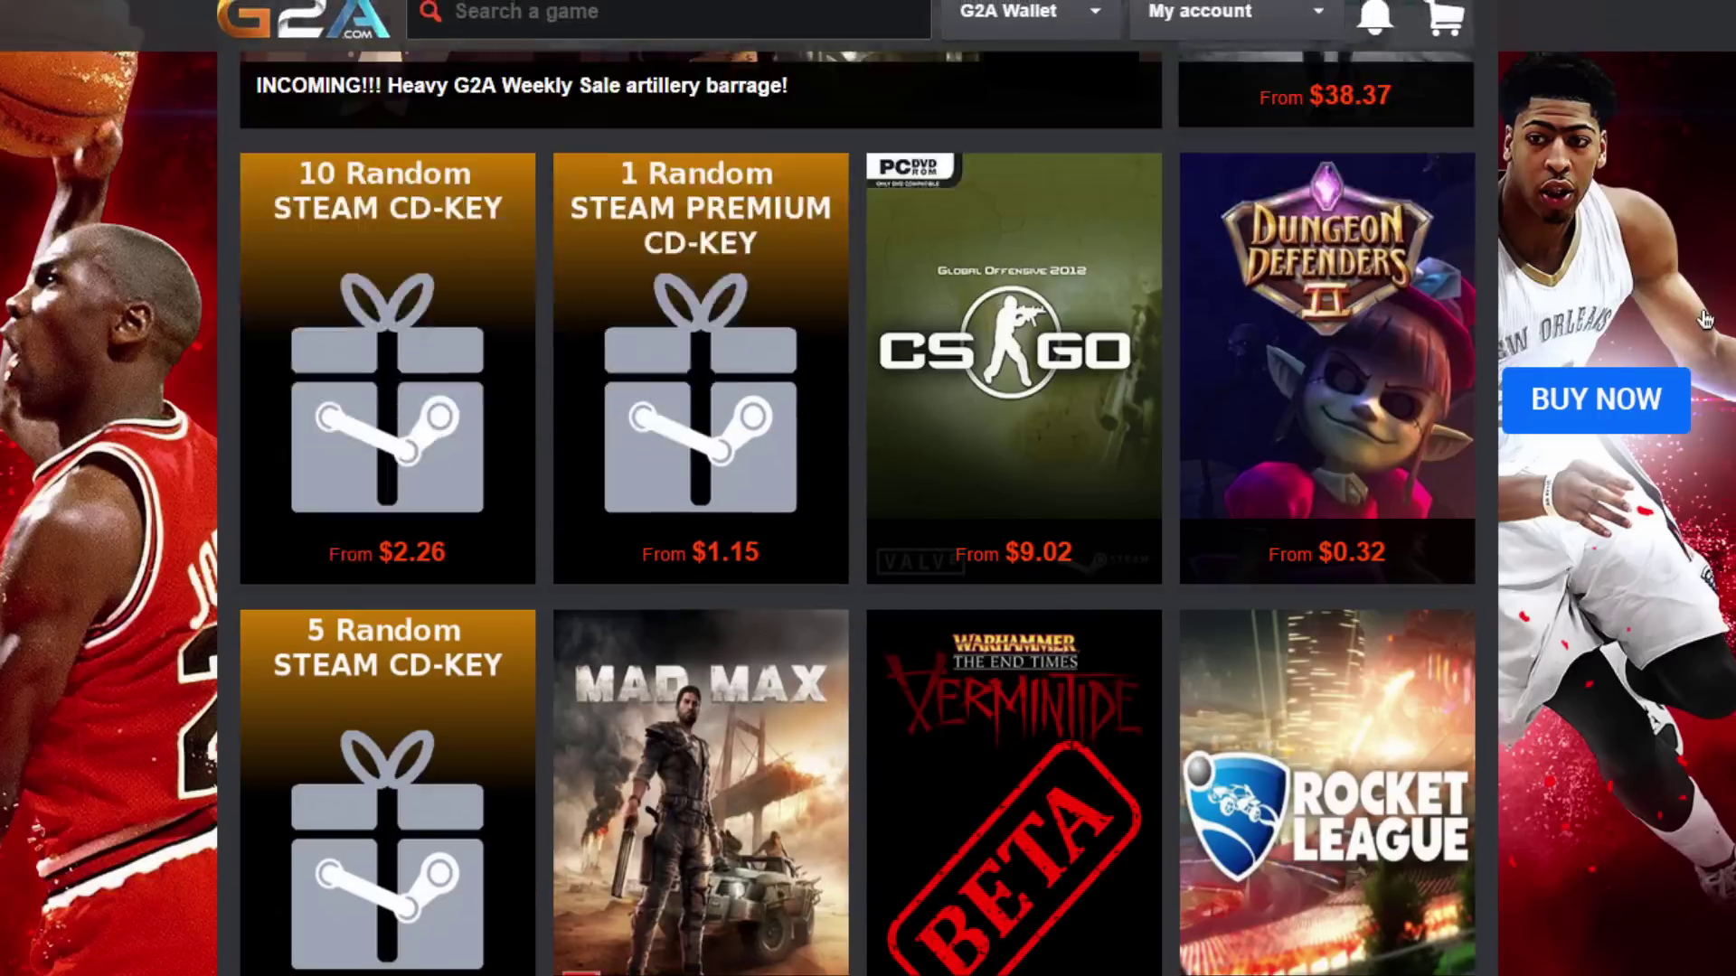
scroll(1703, 318, "up", 2)
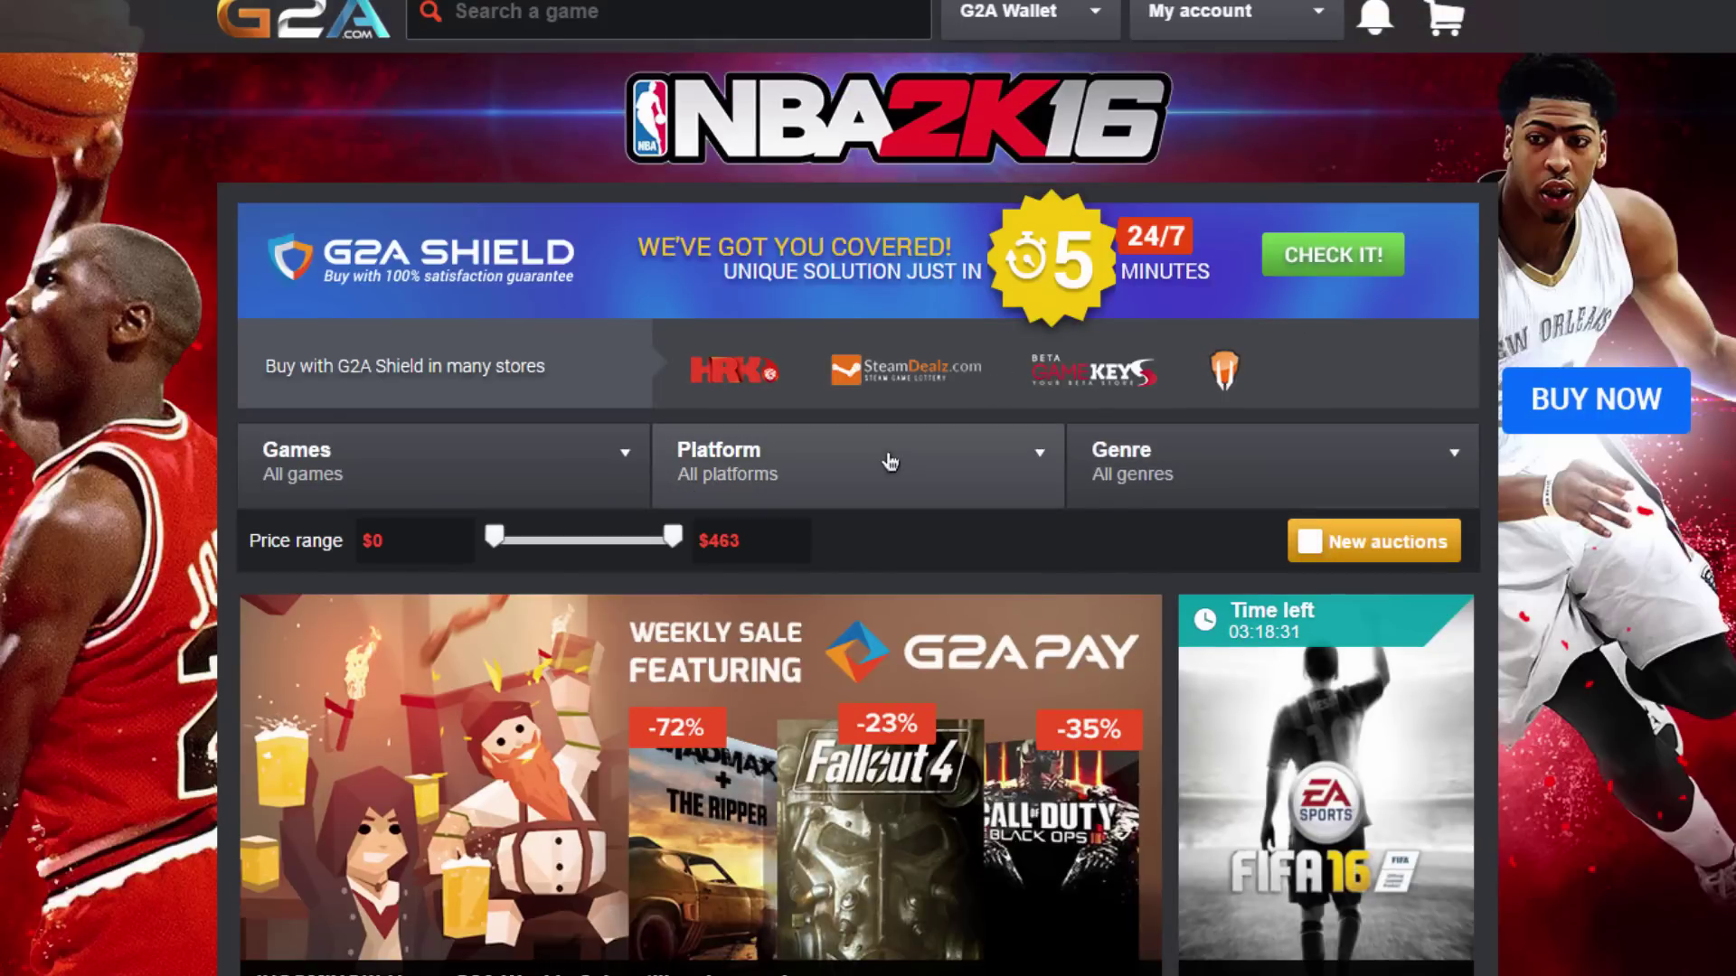
left_click(885, 450)
scroll(871, 350, "down", 5)
scroll(870, 350, "up", 5)
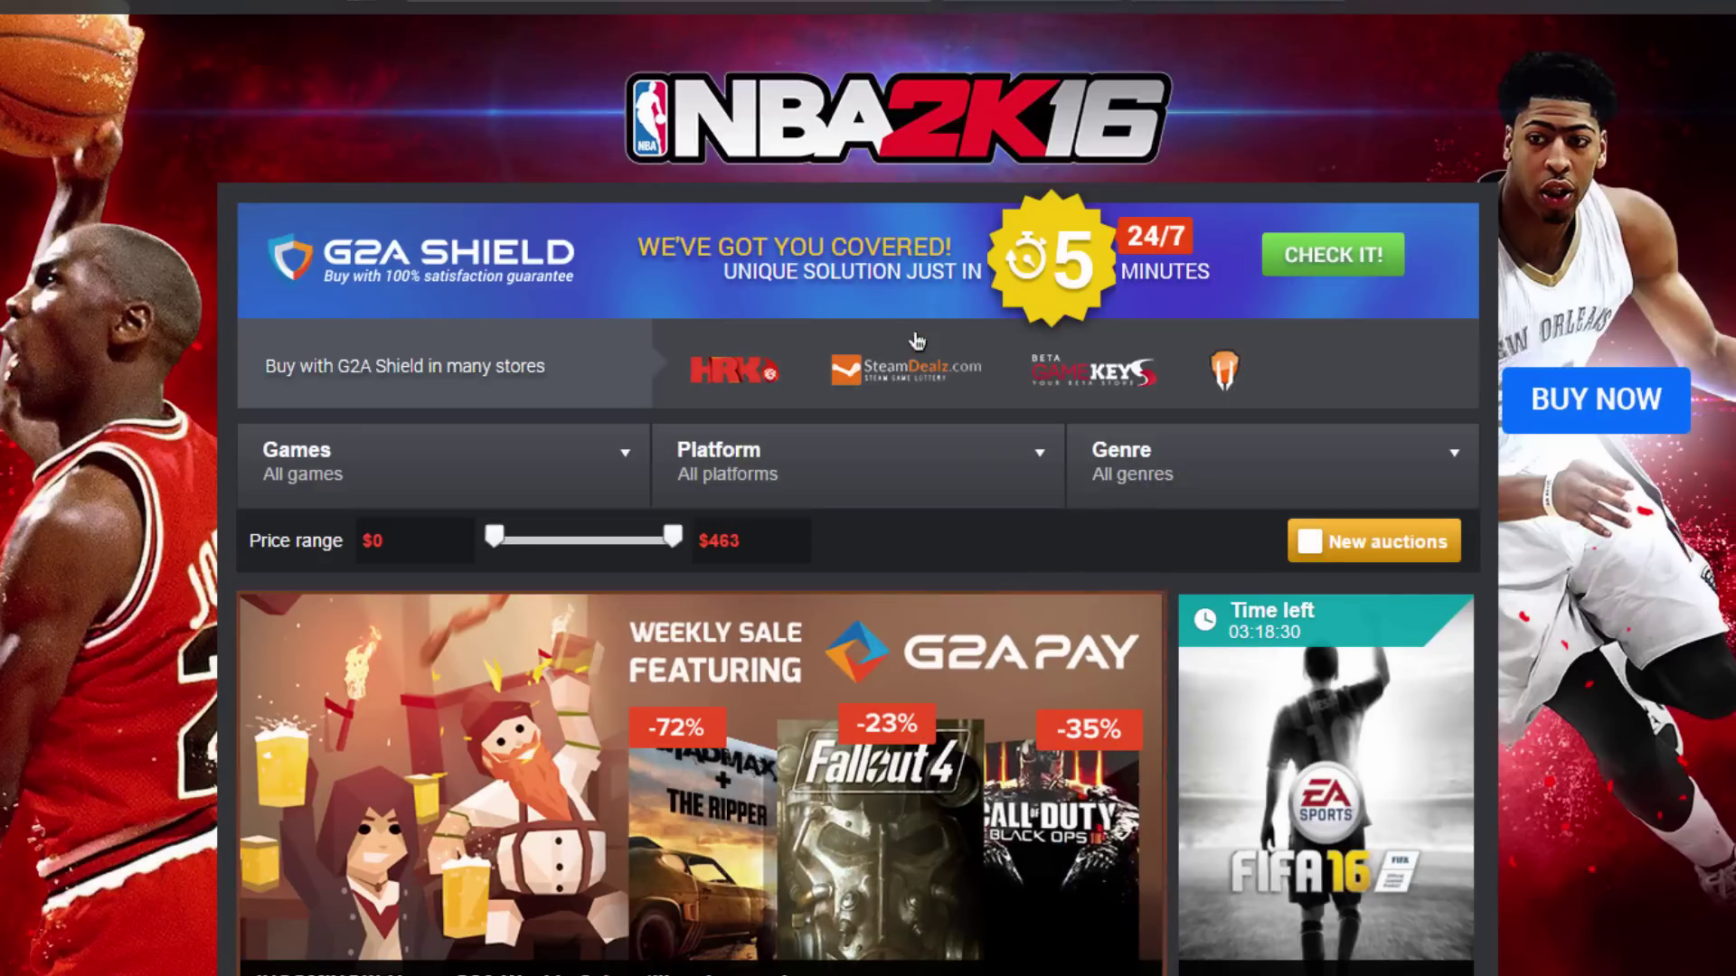
left_click(848, 497)
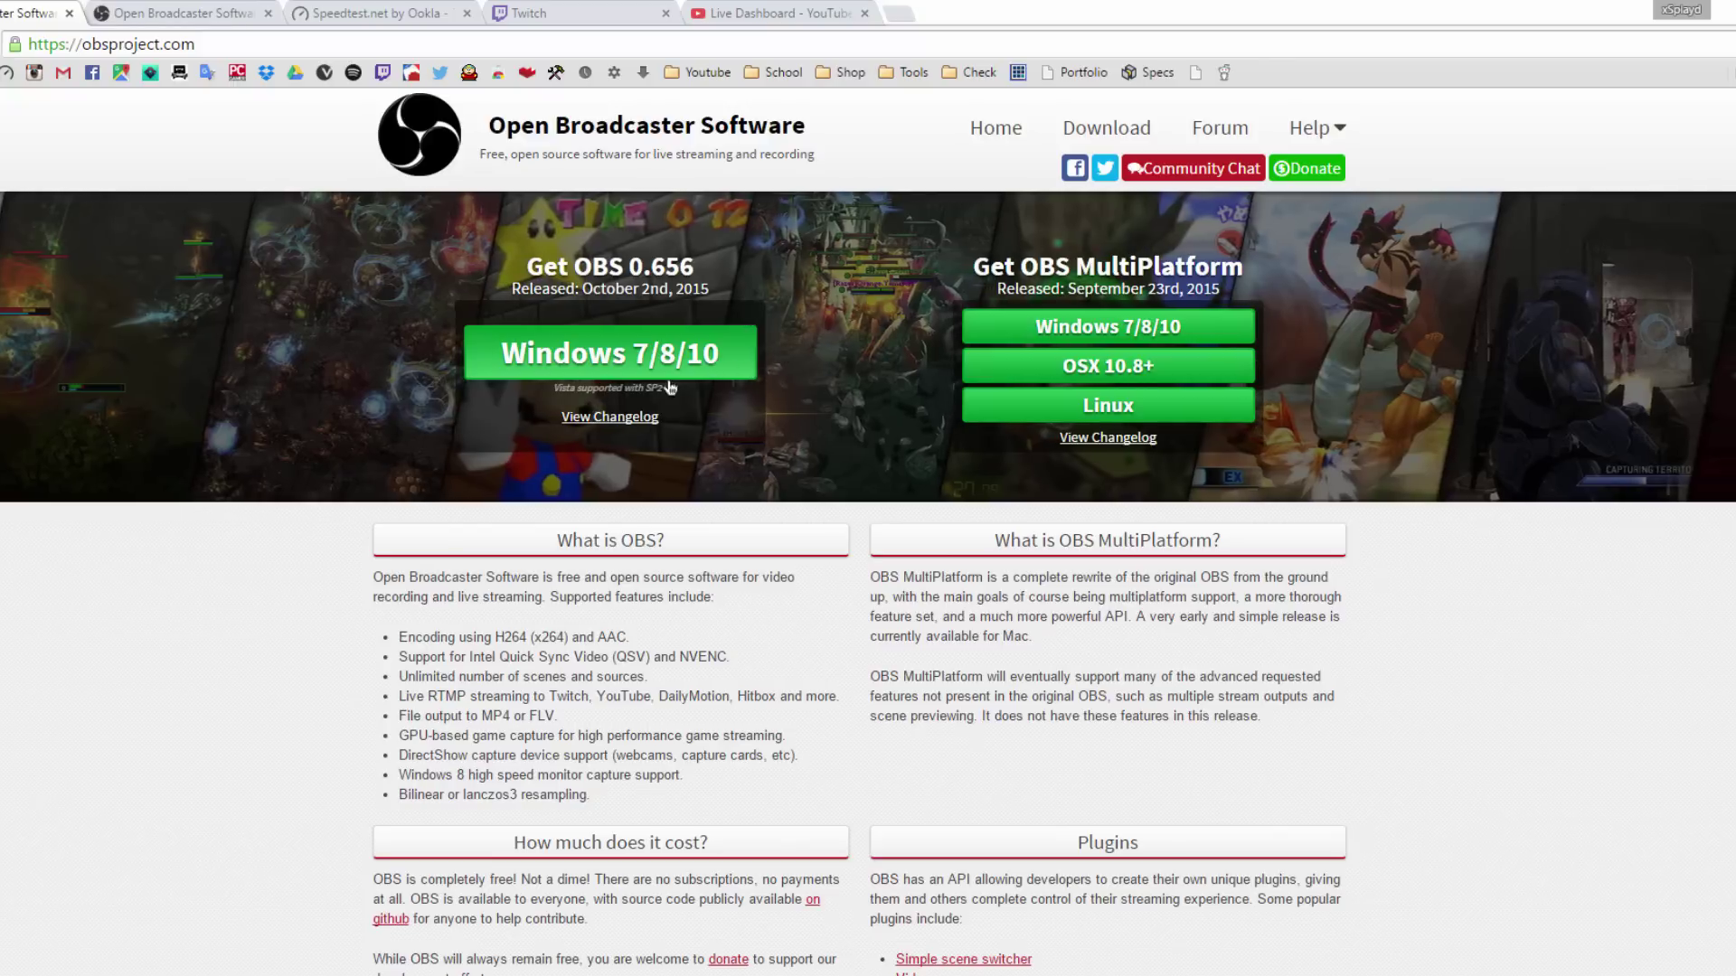
- On the Stream Settings Estimator, keep High motion / action and clear the 5825 upload speed
left_click(154, 13)
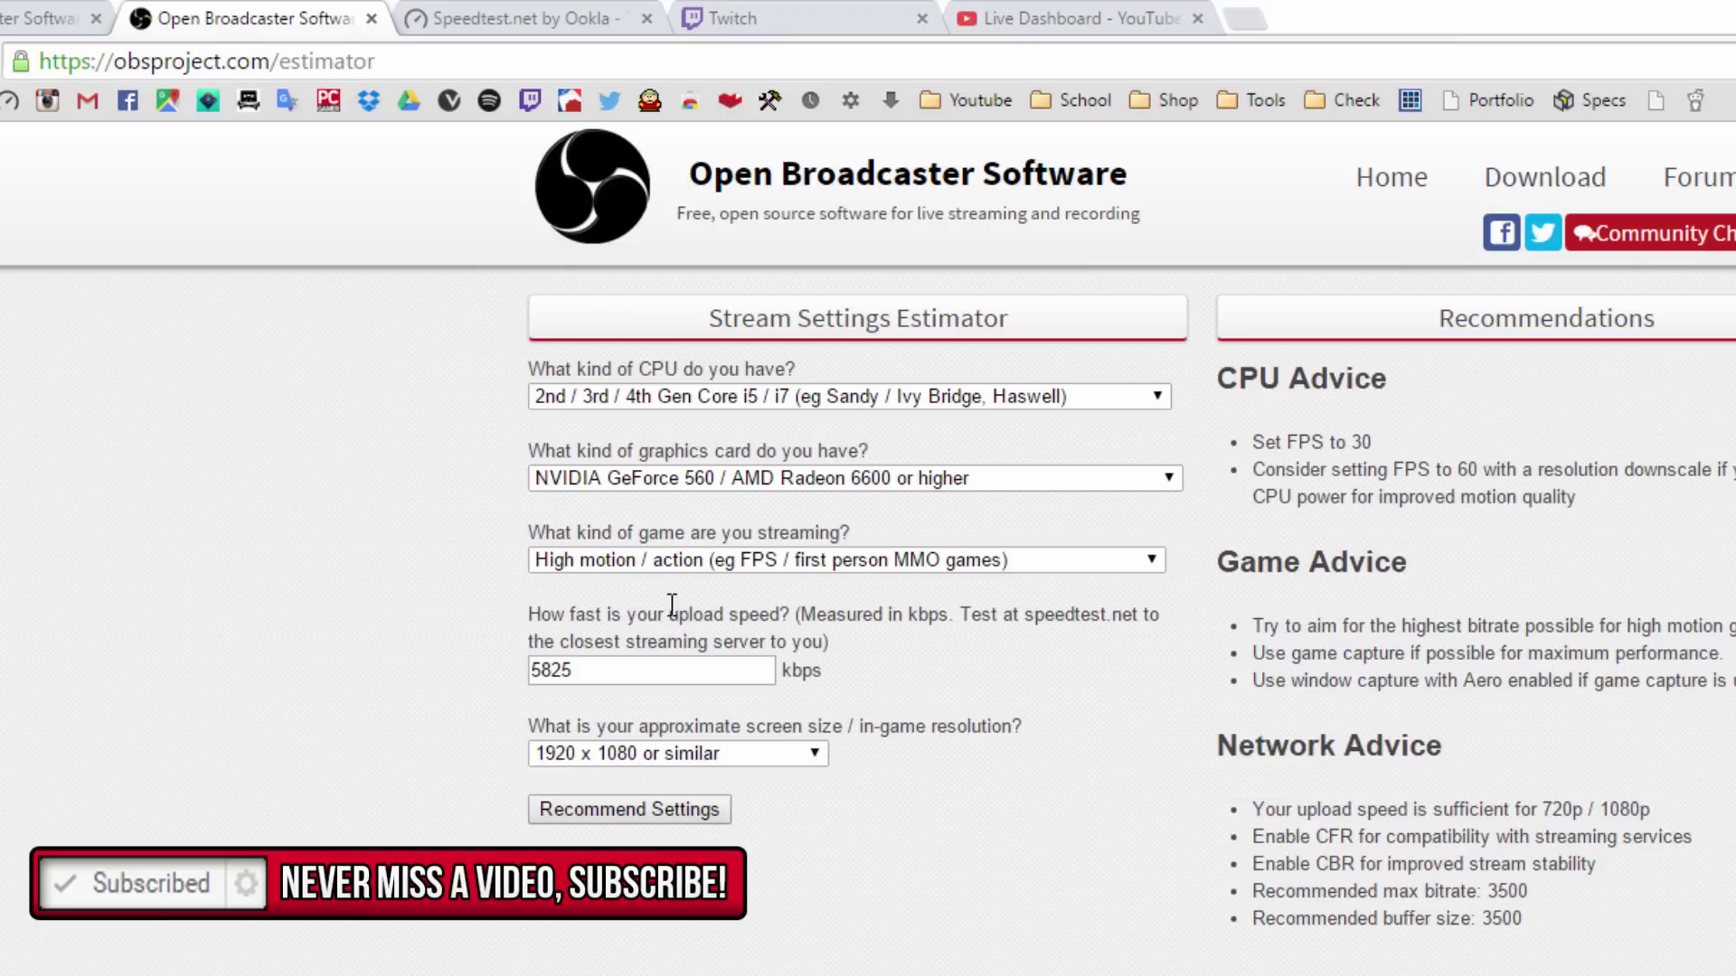
left_click(654, 556)
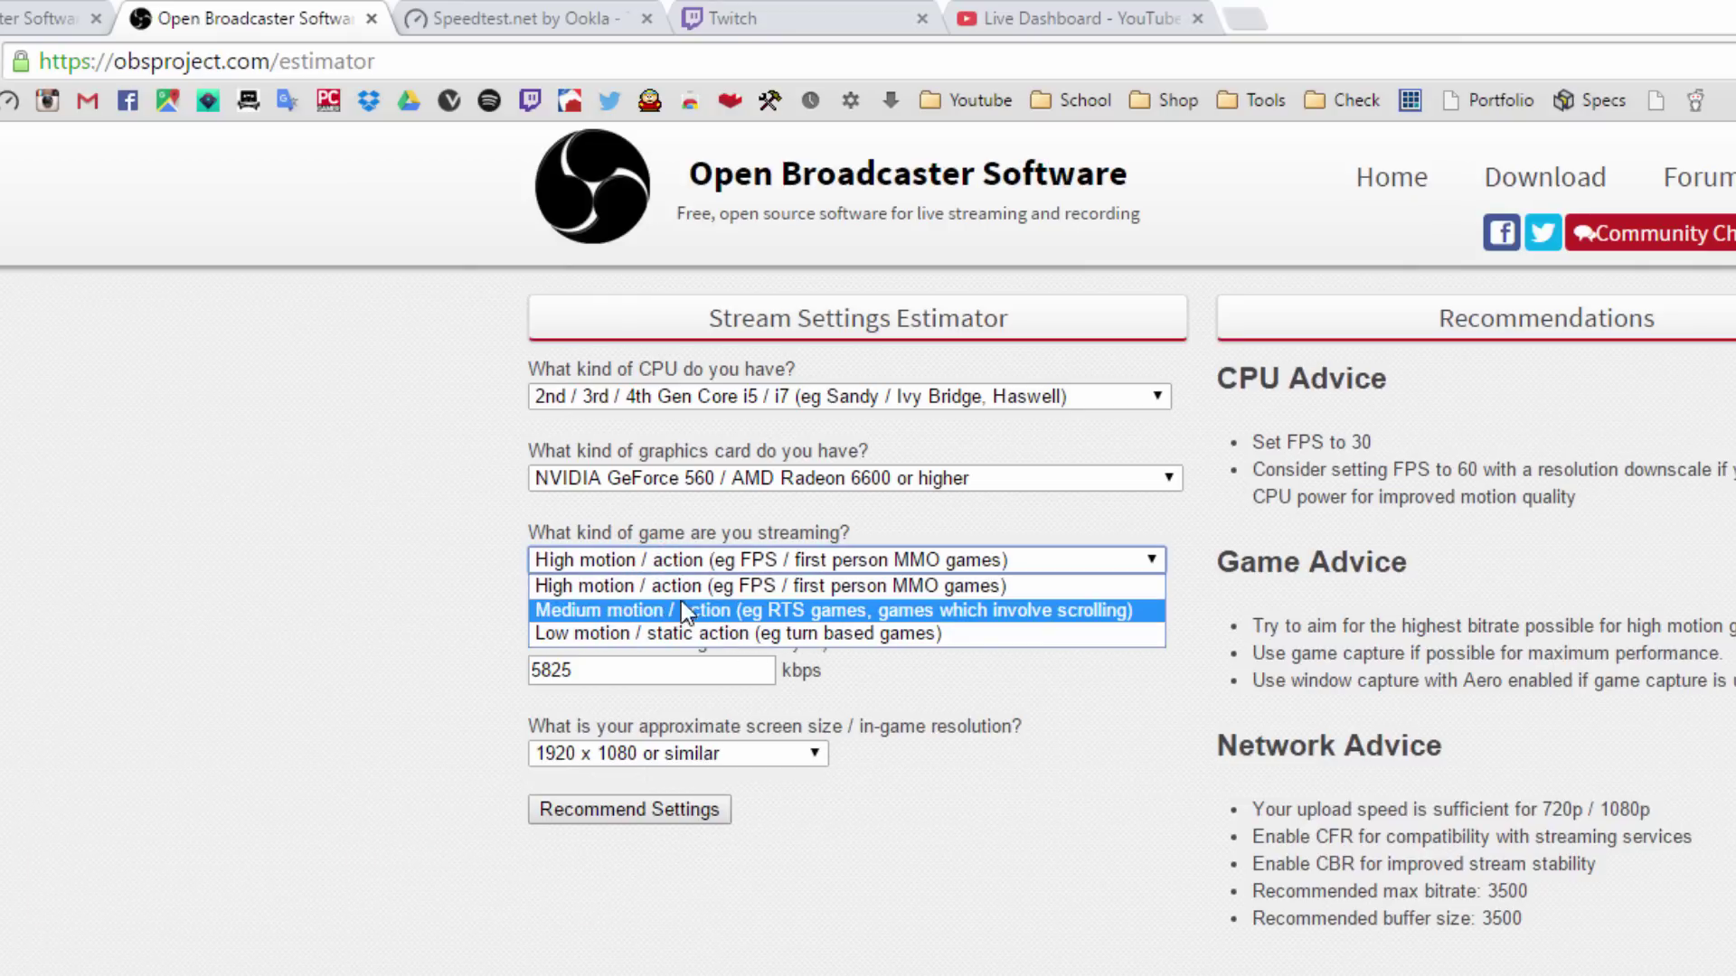
left_click(662, 588)
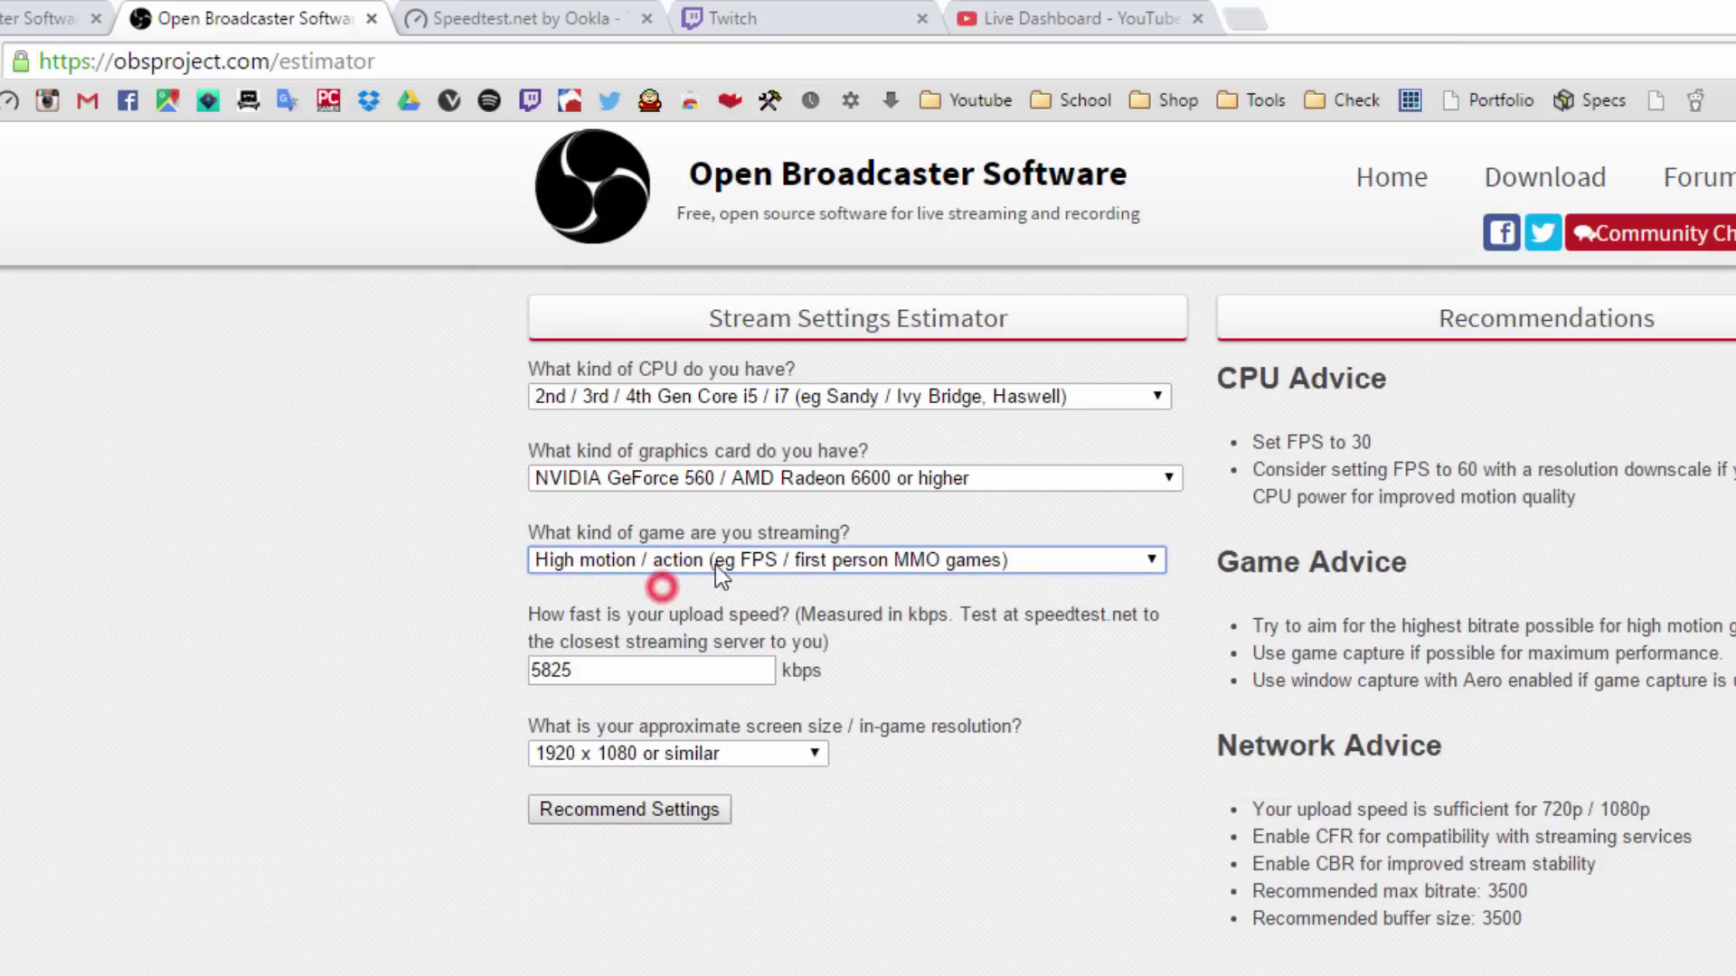
left_click(1072, 565)
left_click(893, 566)
left_click_drag(657, 673, 518, 675)
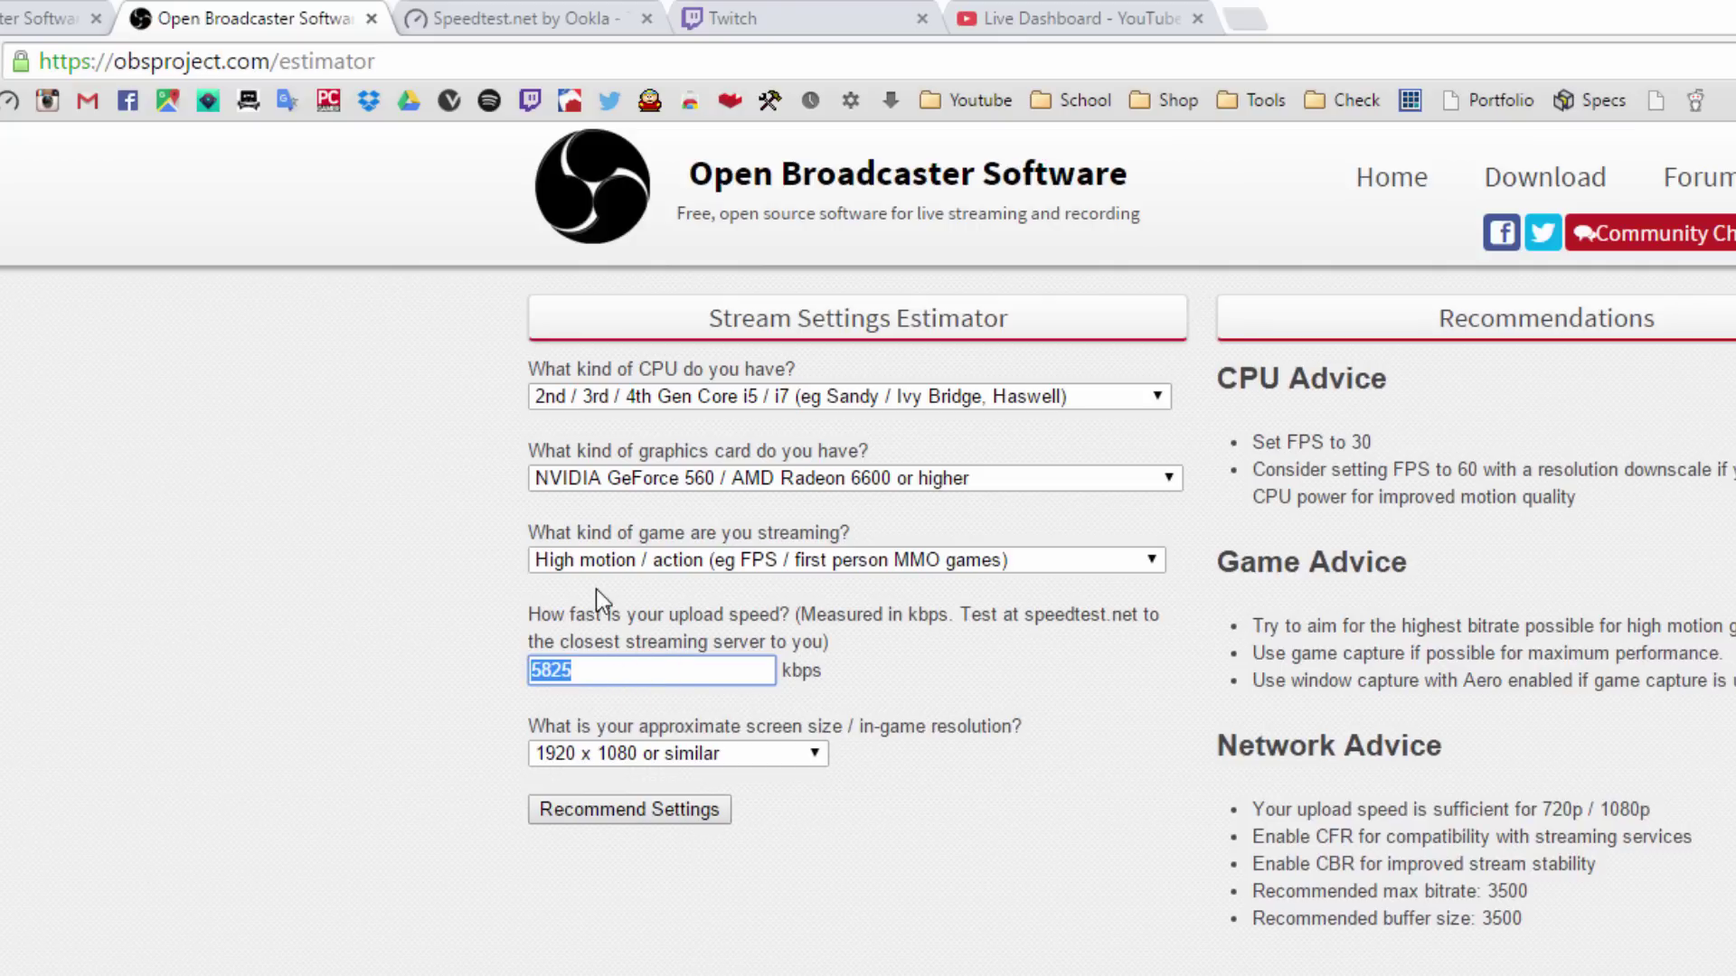
key("BackSpace")
- Switch Speedtest.net to kilobits and rerun the test: 16 ms ping, 14974 down, 5774 up
left_click(517, 16)
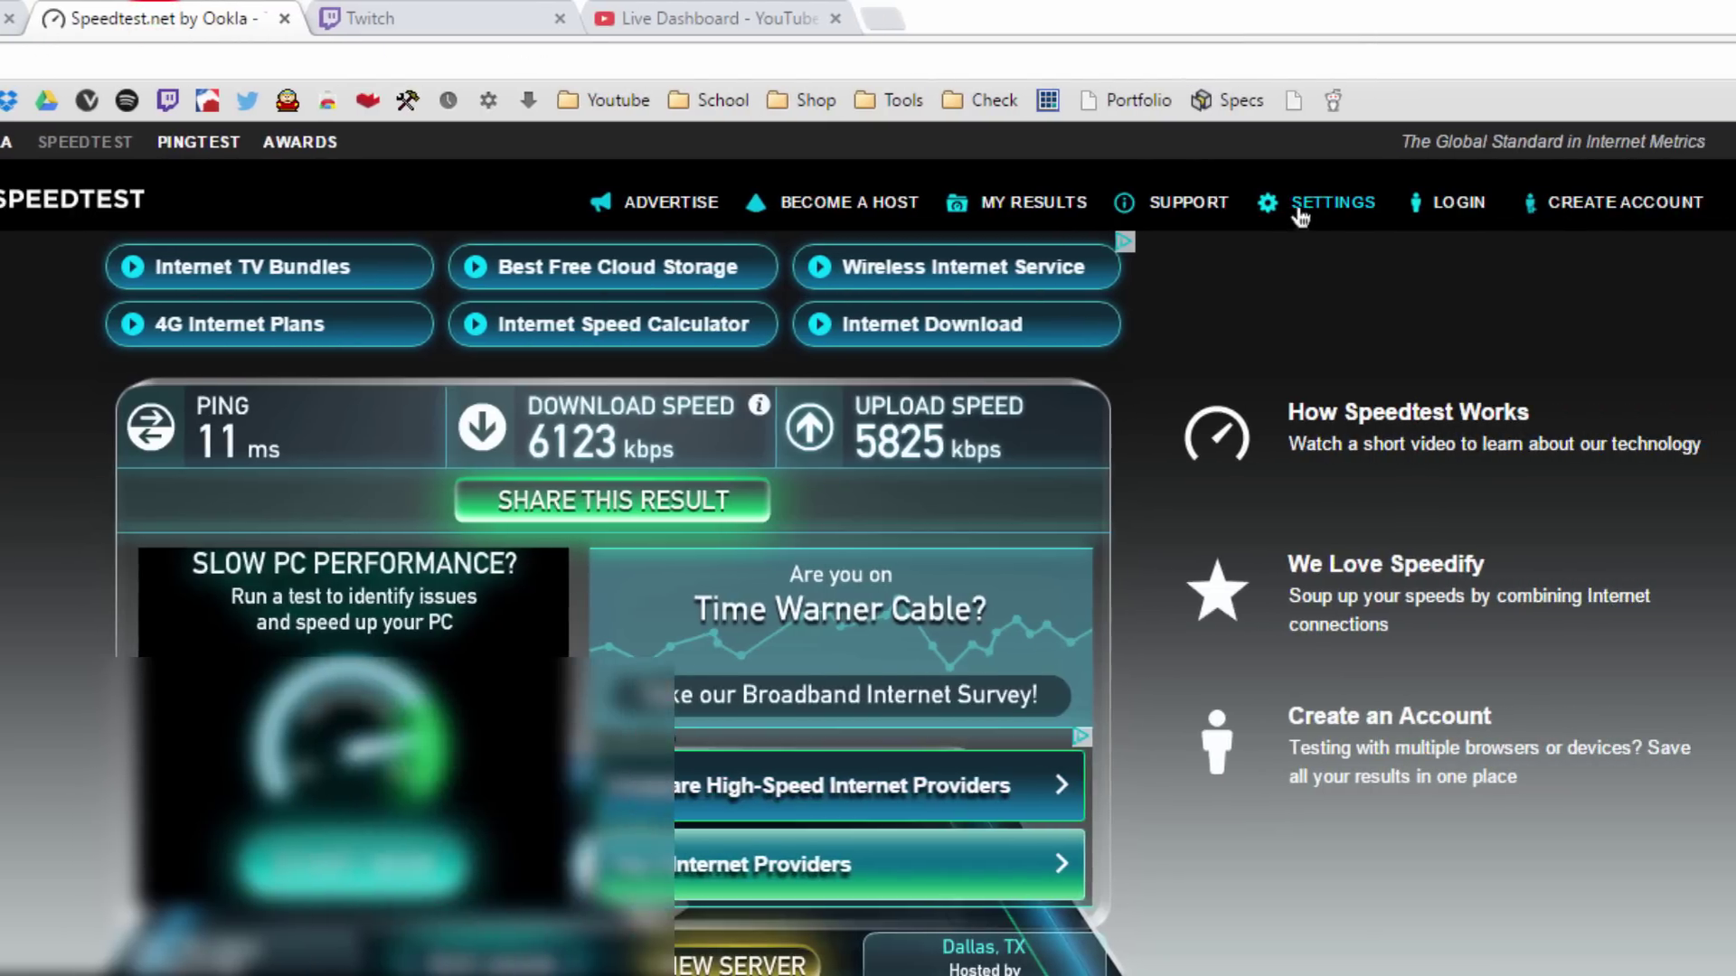
left_click(1660, 205)
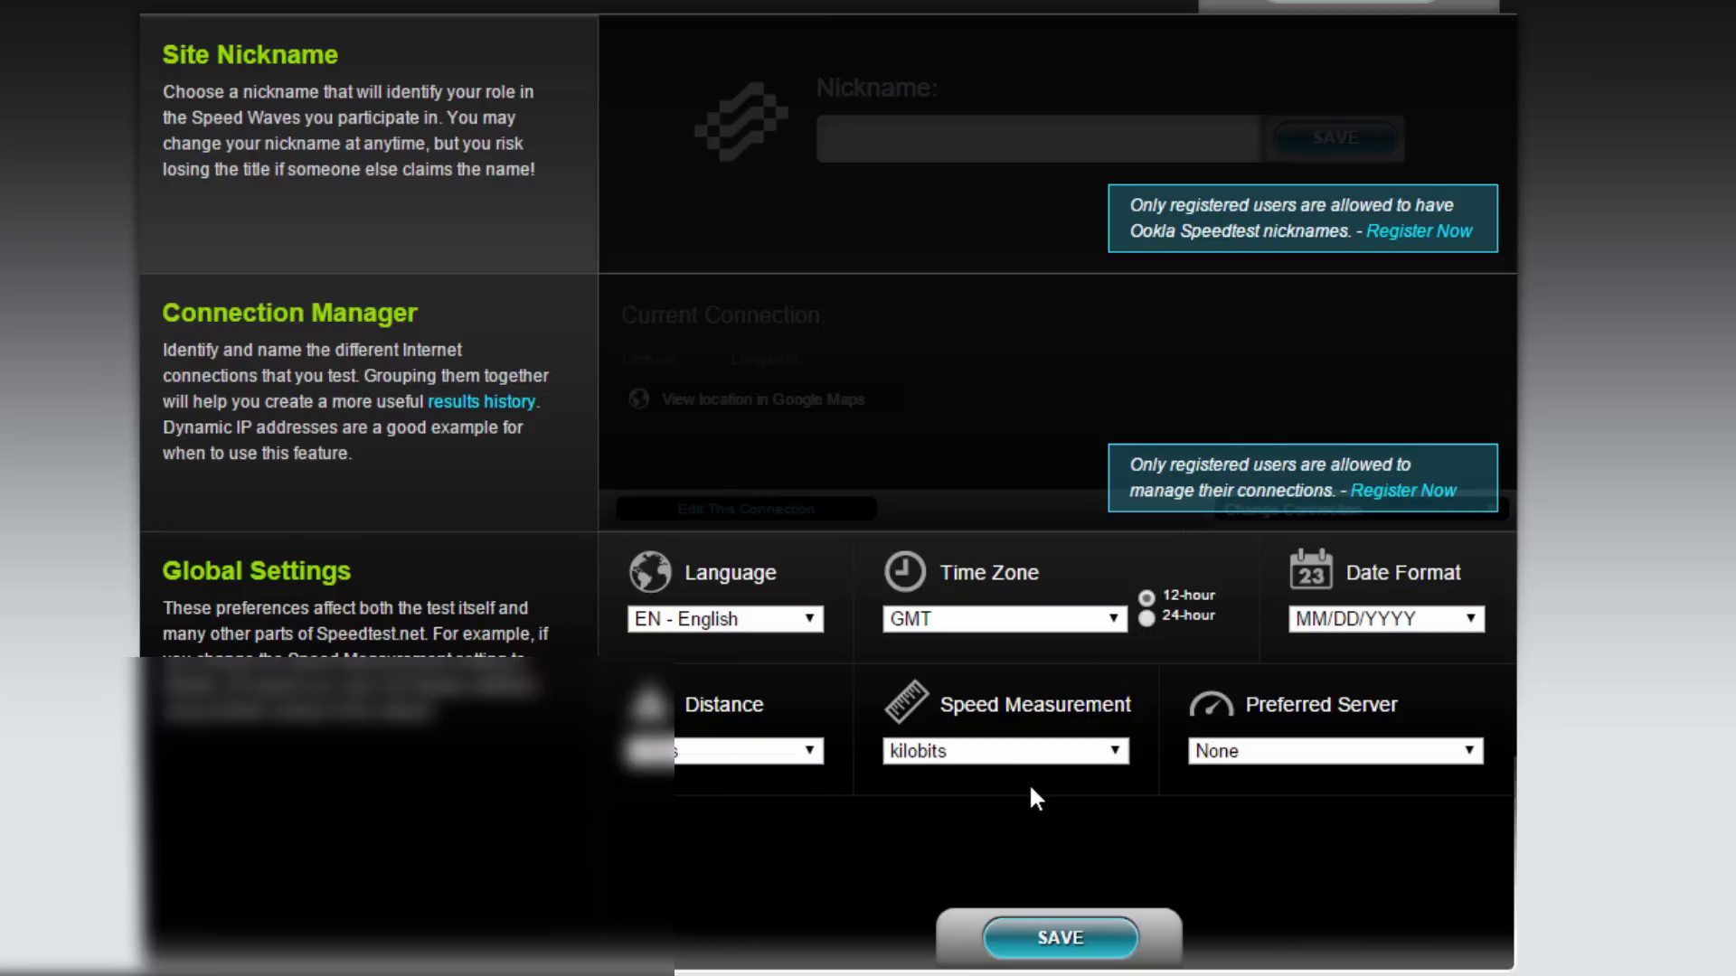
left_click(995, 751)
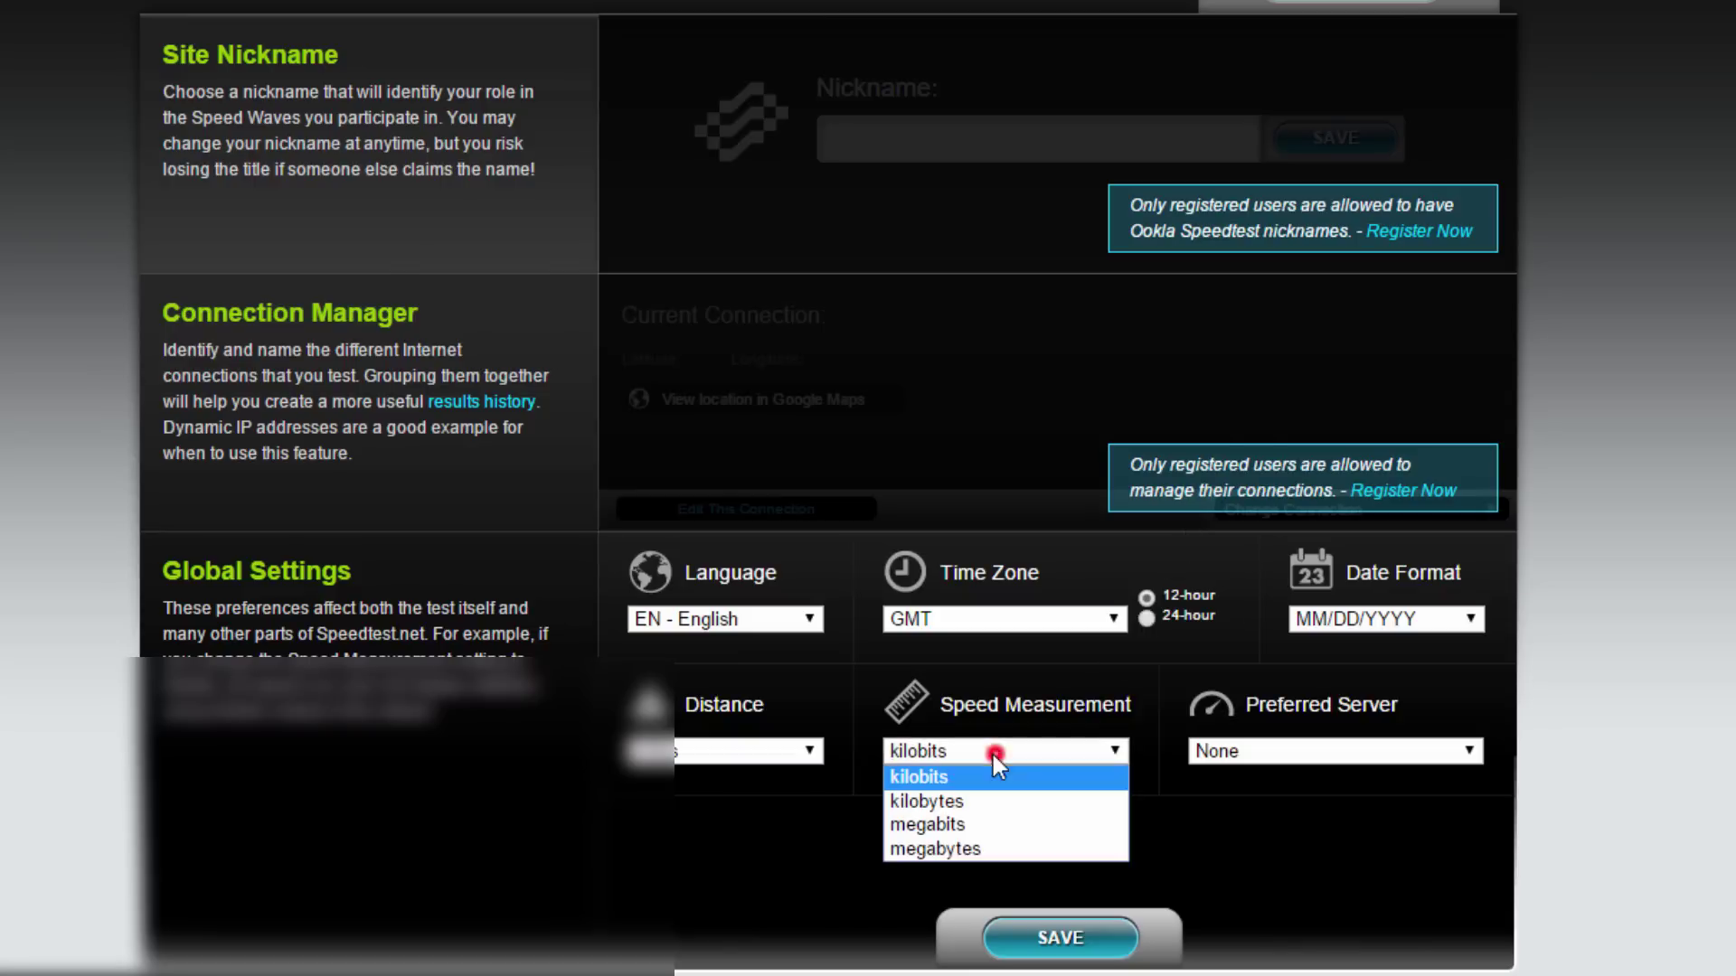
left_click(951, 777)
left_click(1057, 937)
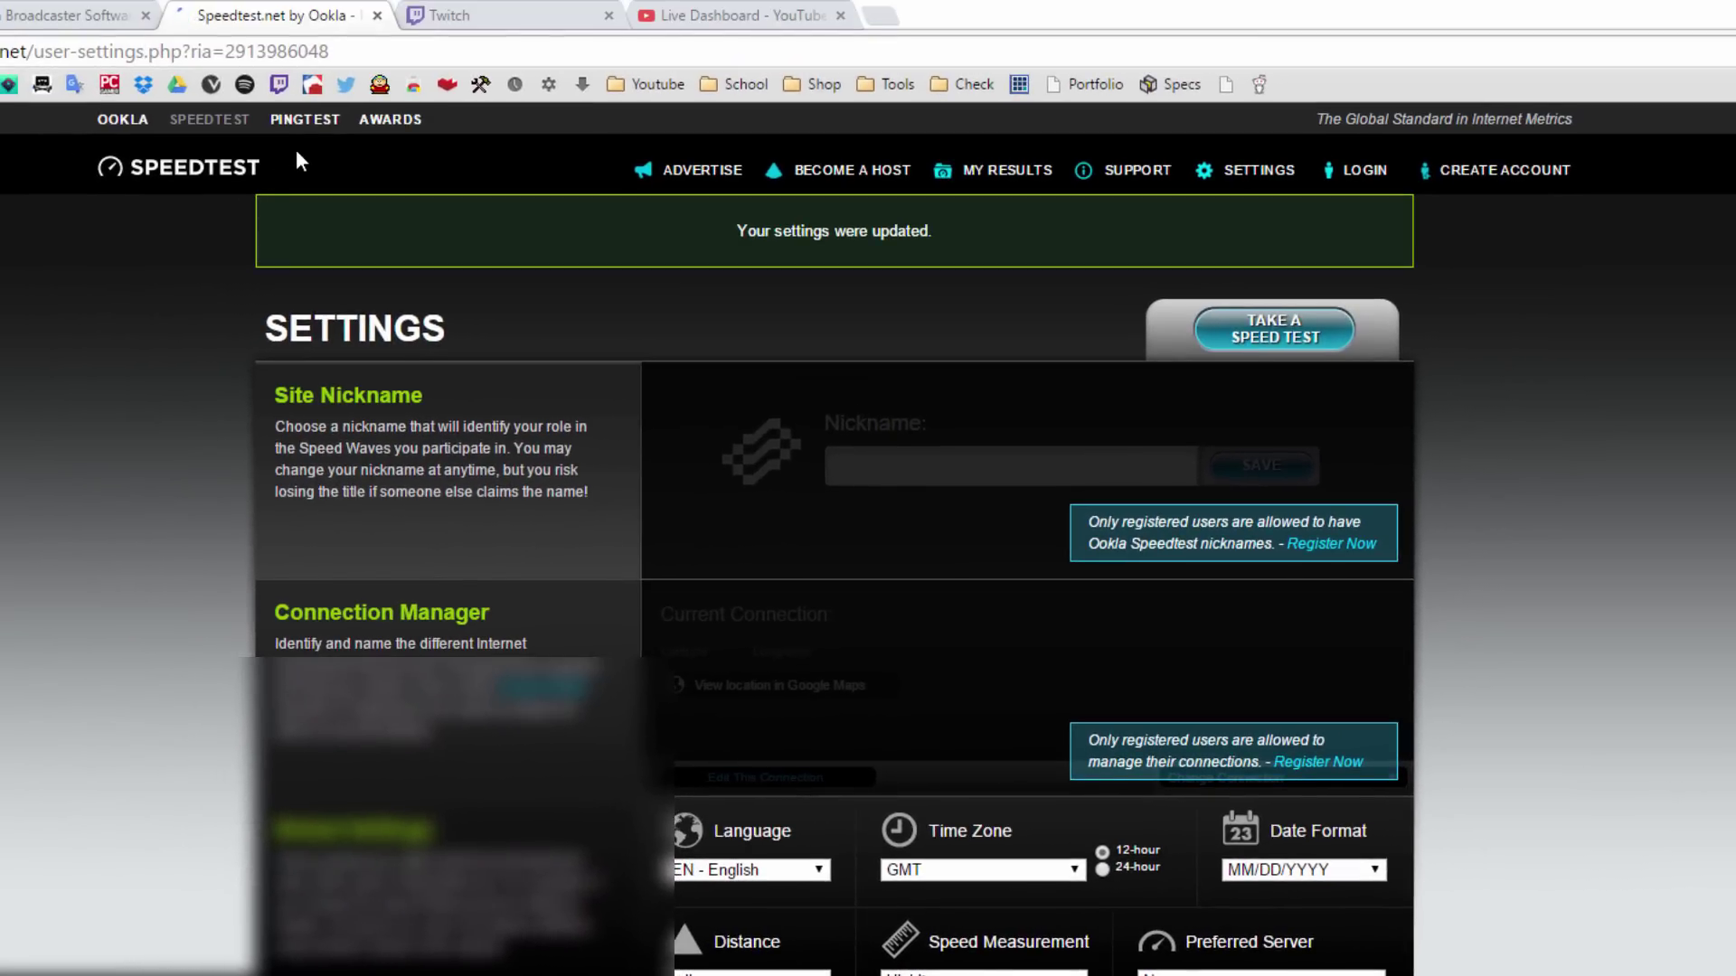
left_click(210, 170)
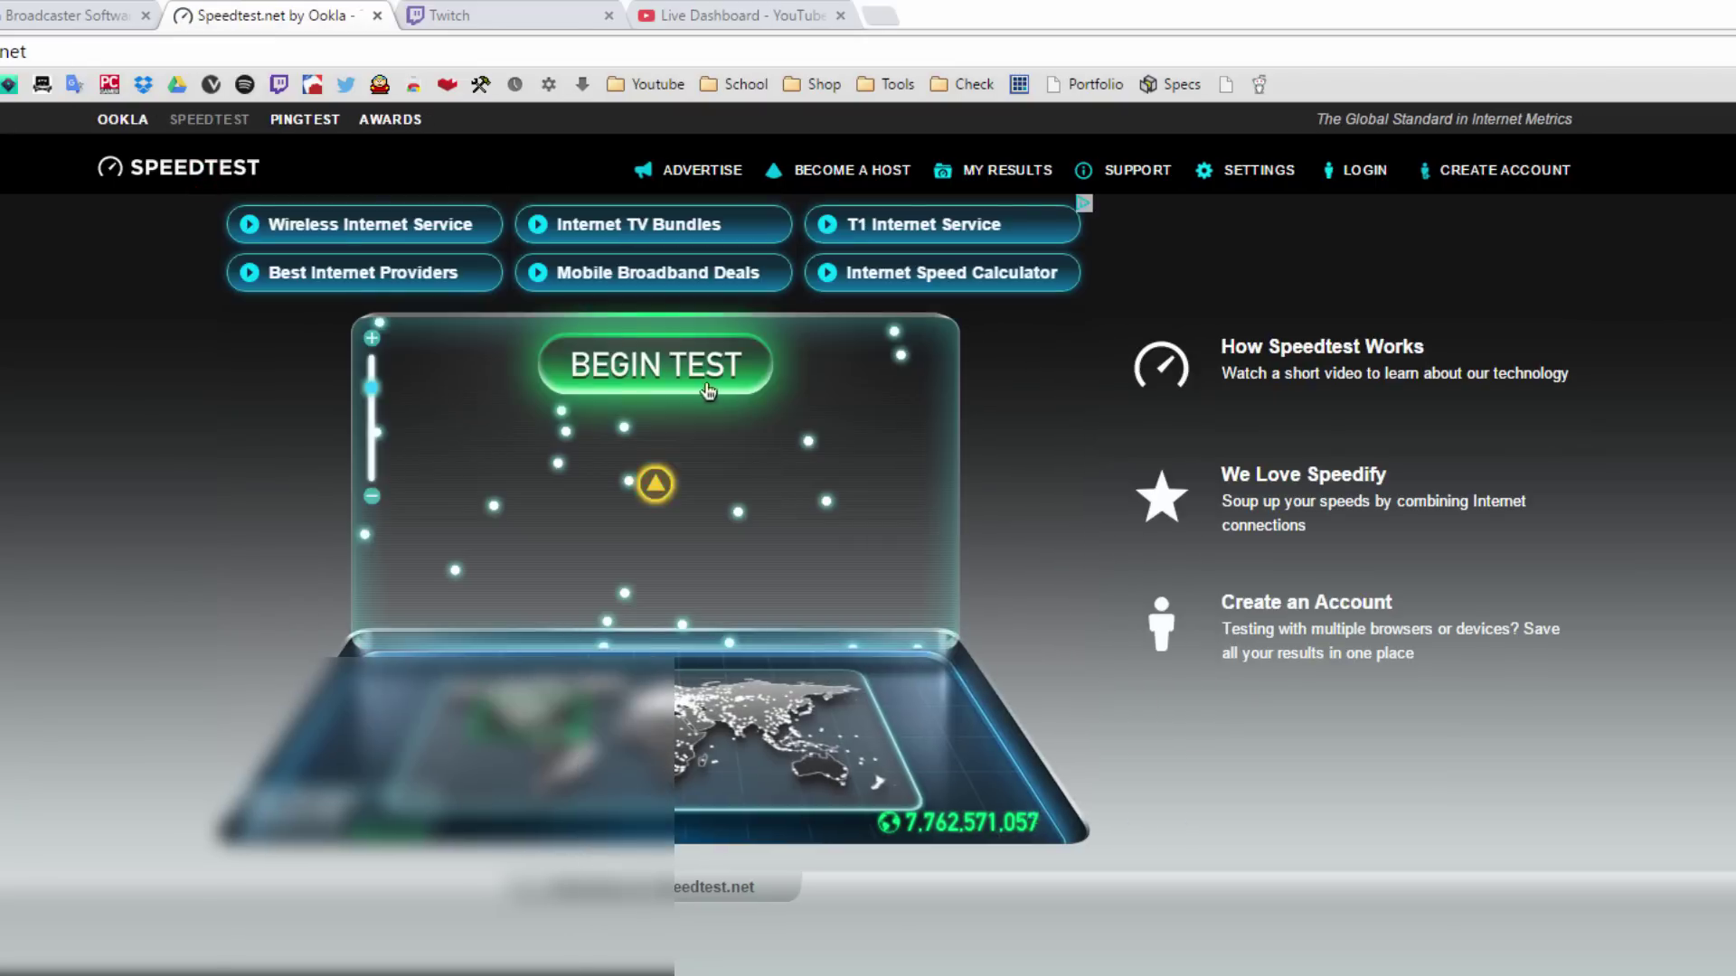
left_click(649, 376)
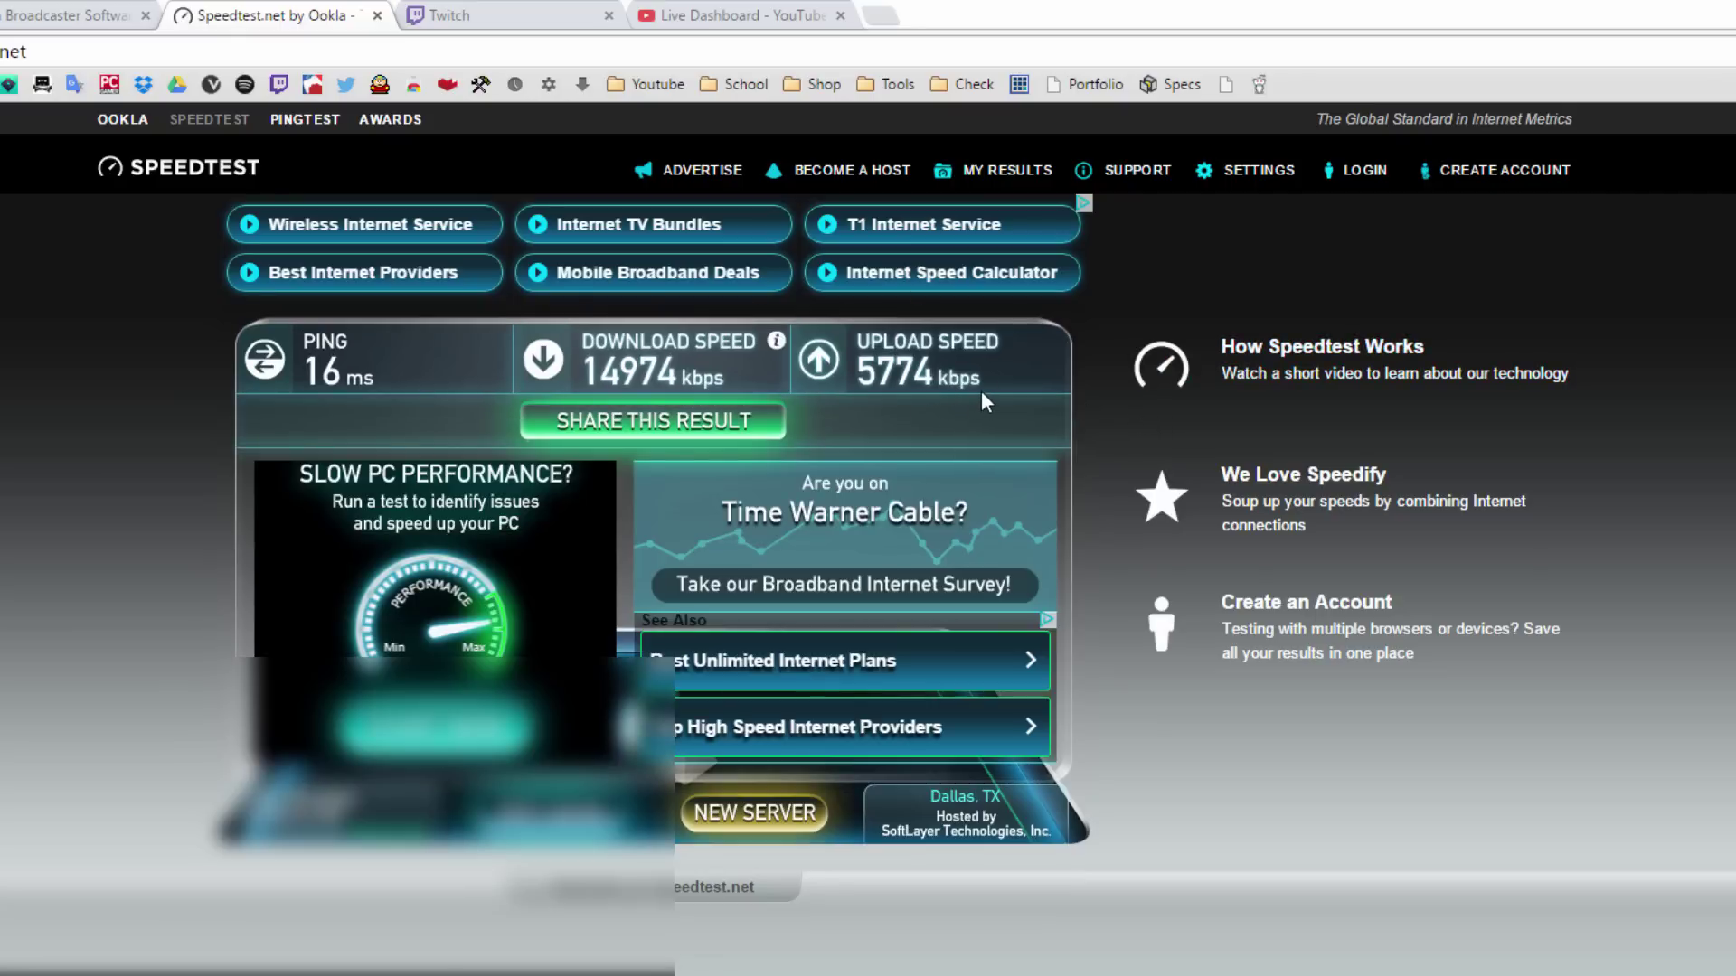
- Enter 5774 kbps upload at 1920x1080, get the 3500 bitrate recommendation, and snap the browser left
key("ctrl+shift+Tab")
type("5774")
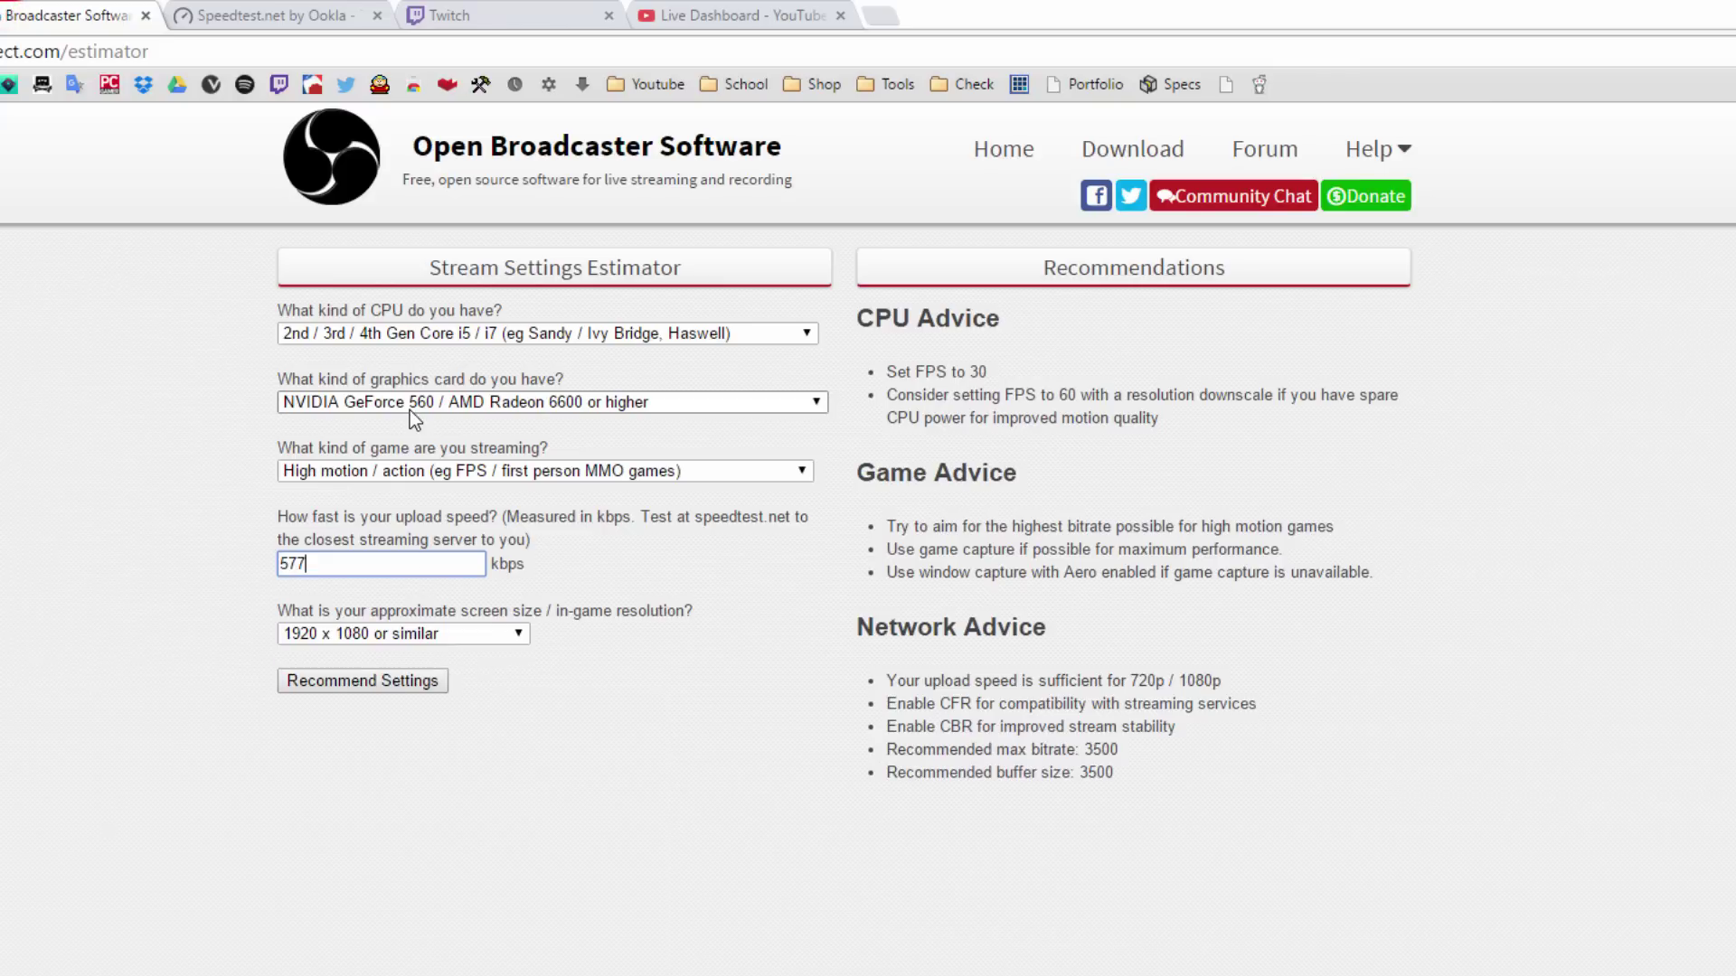
left_click(493, 634)
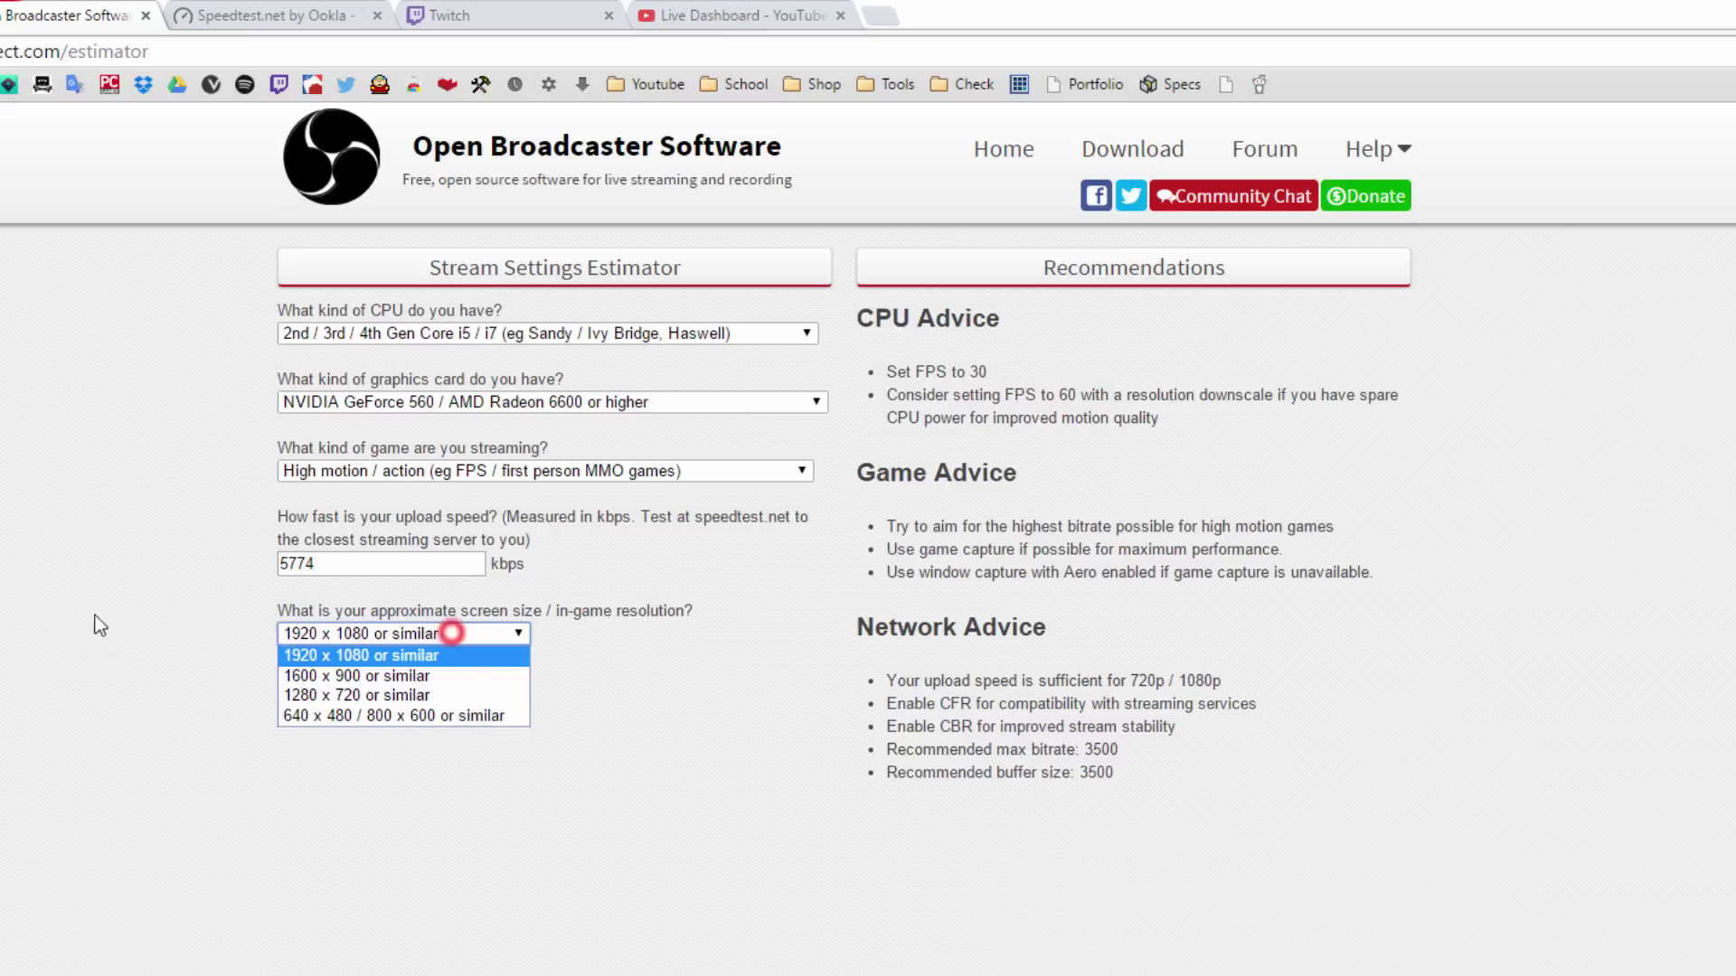
left_click(482, 792)
left_click(400, 687)
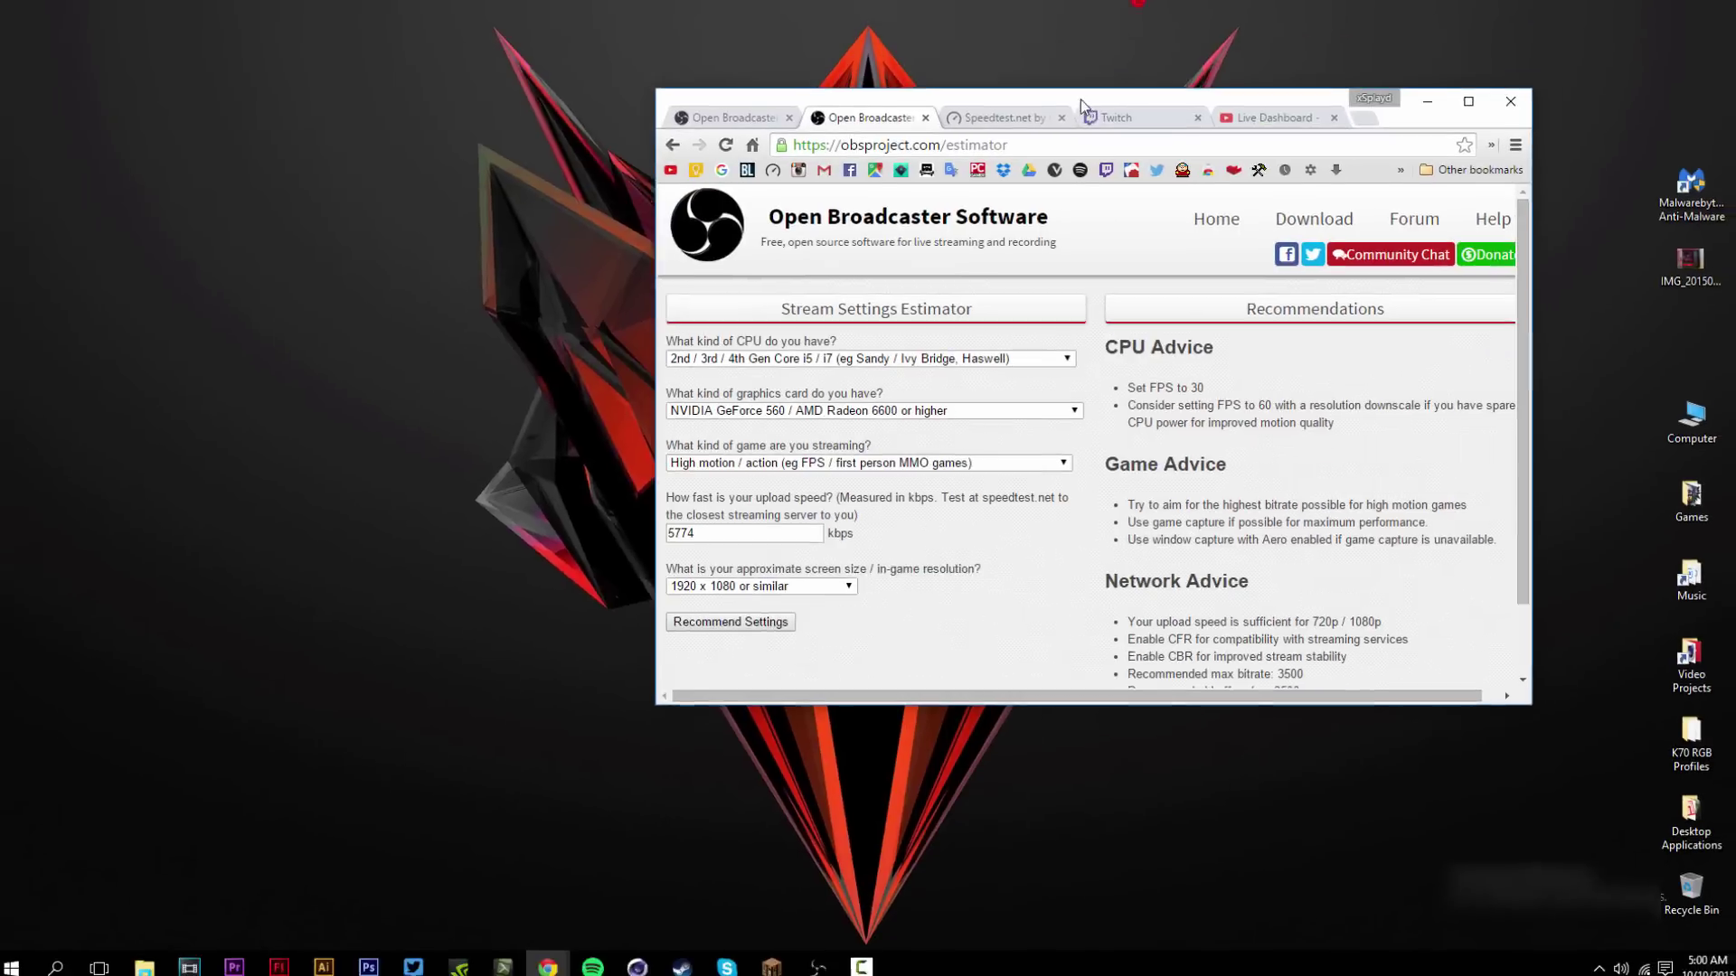
left_click_drag(1081, 100, 0, 125)
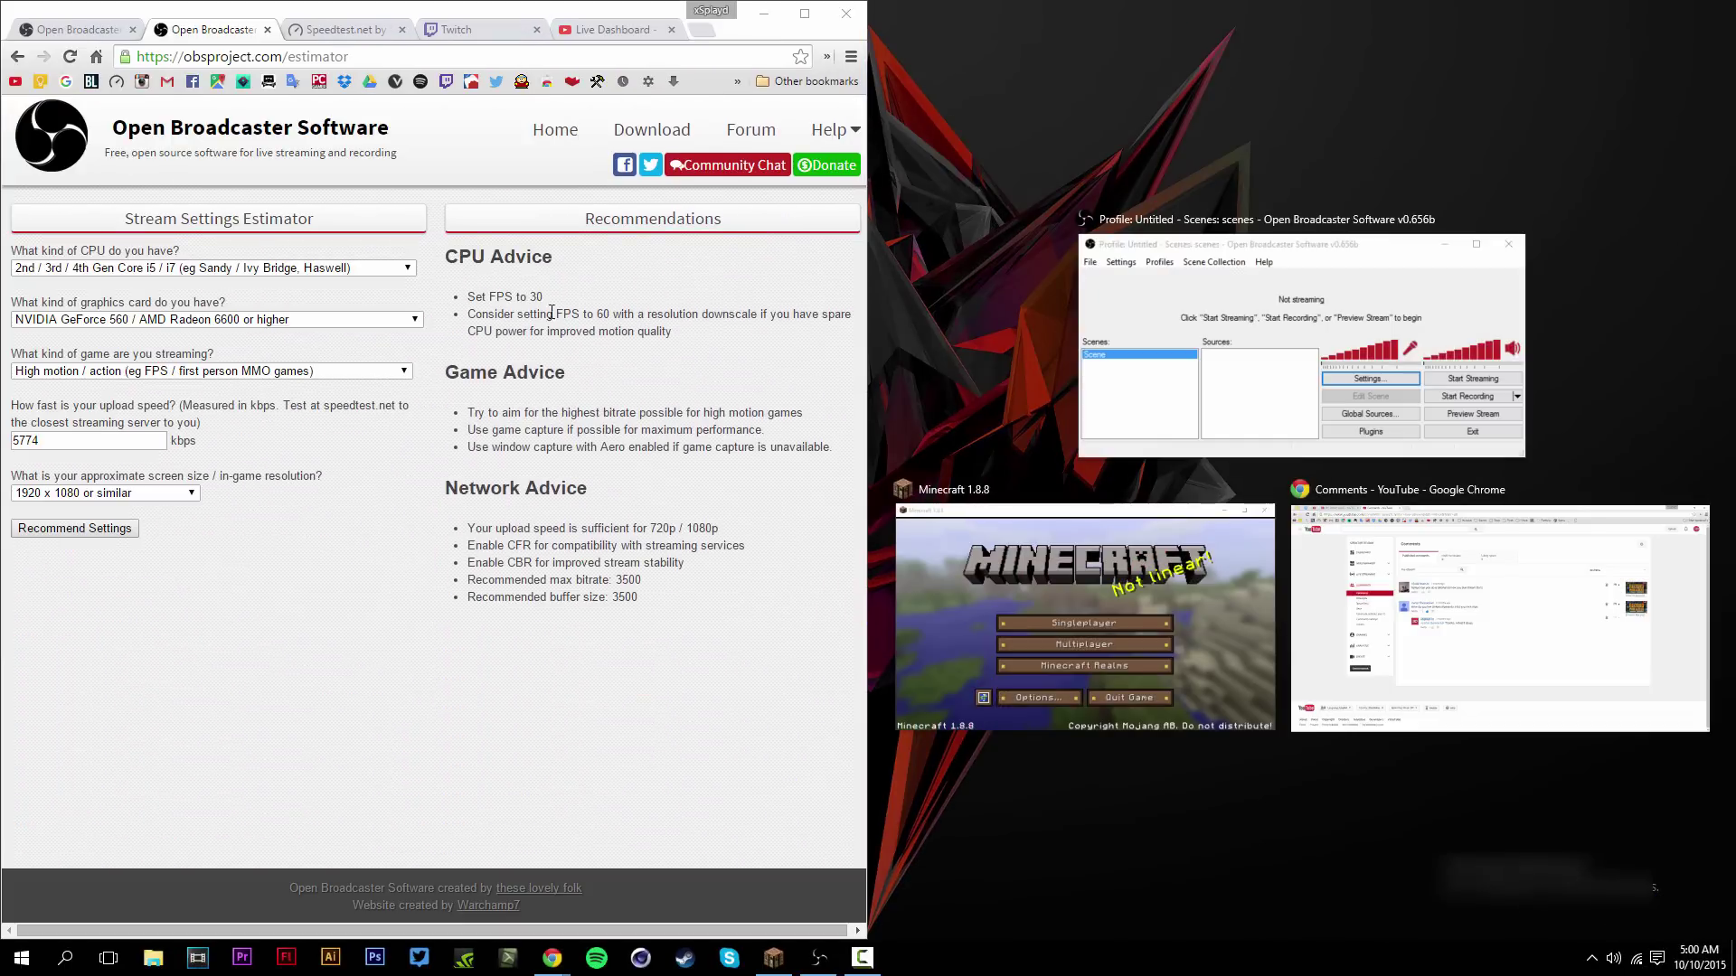
- Snap OBS to the right half of the screen and lower desktop audio to 45%
left_click(1251, 365)
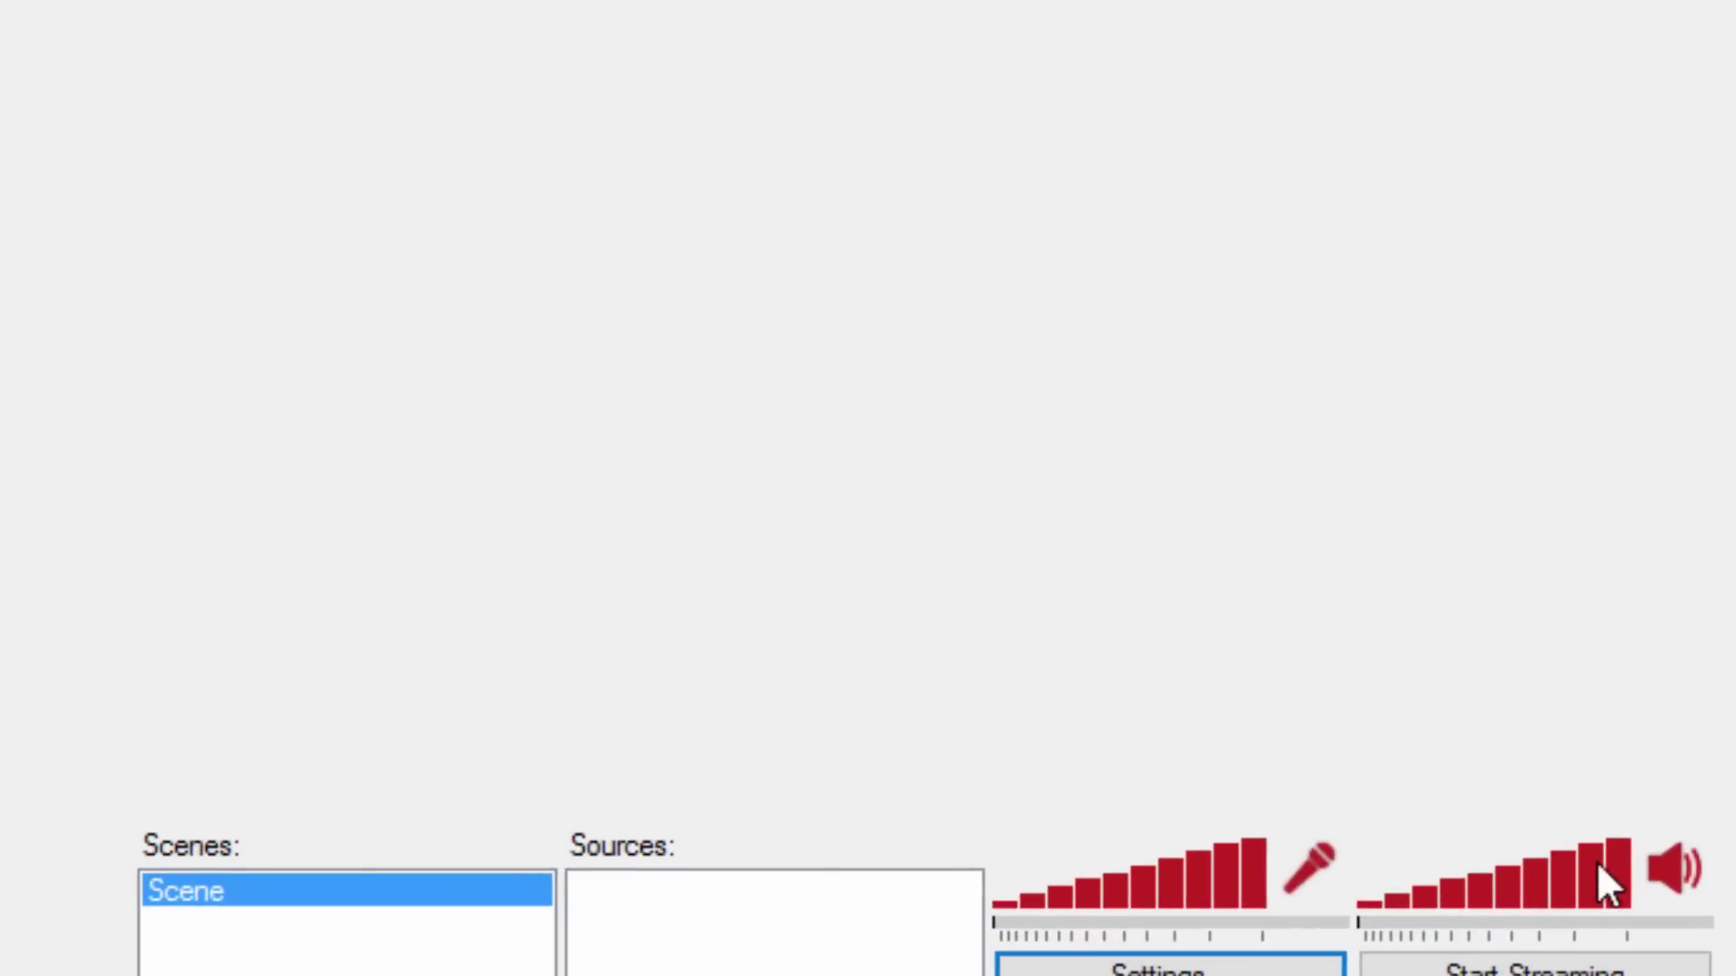
left_click_drag(1596, 860, 1483, 899)
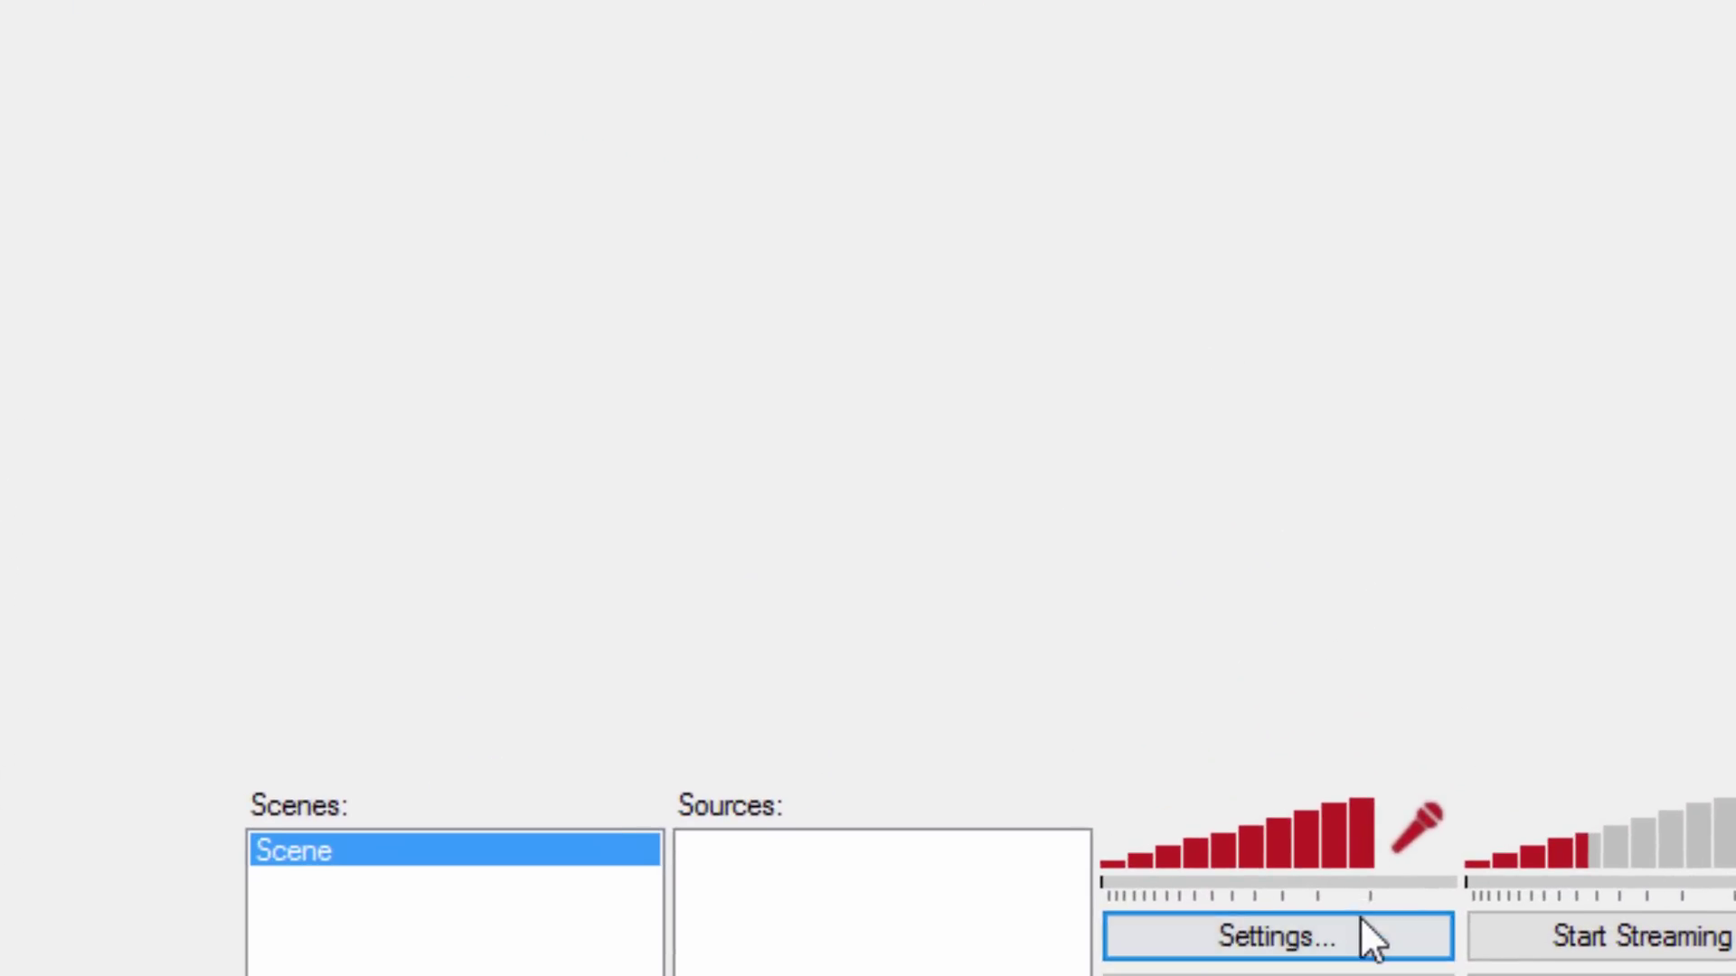
left_click(1360, 936)
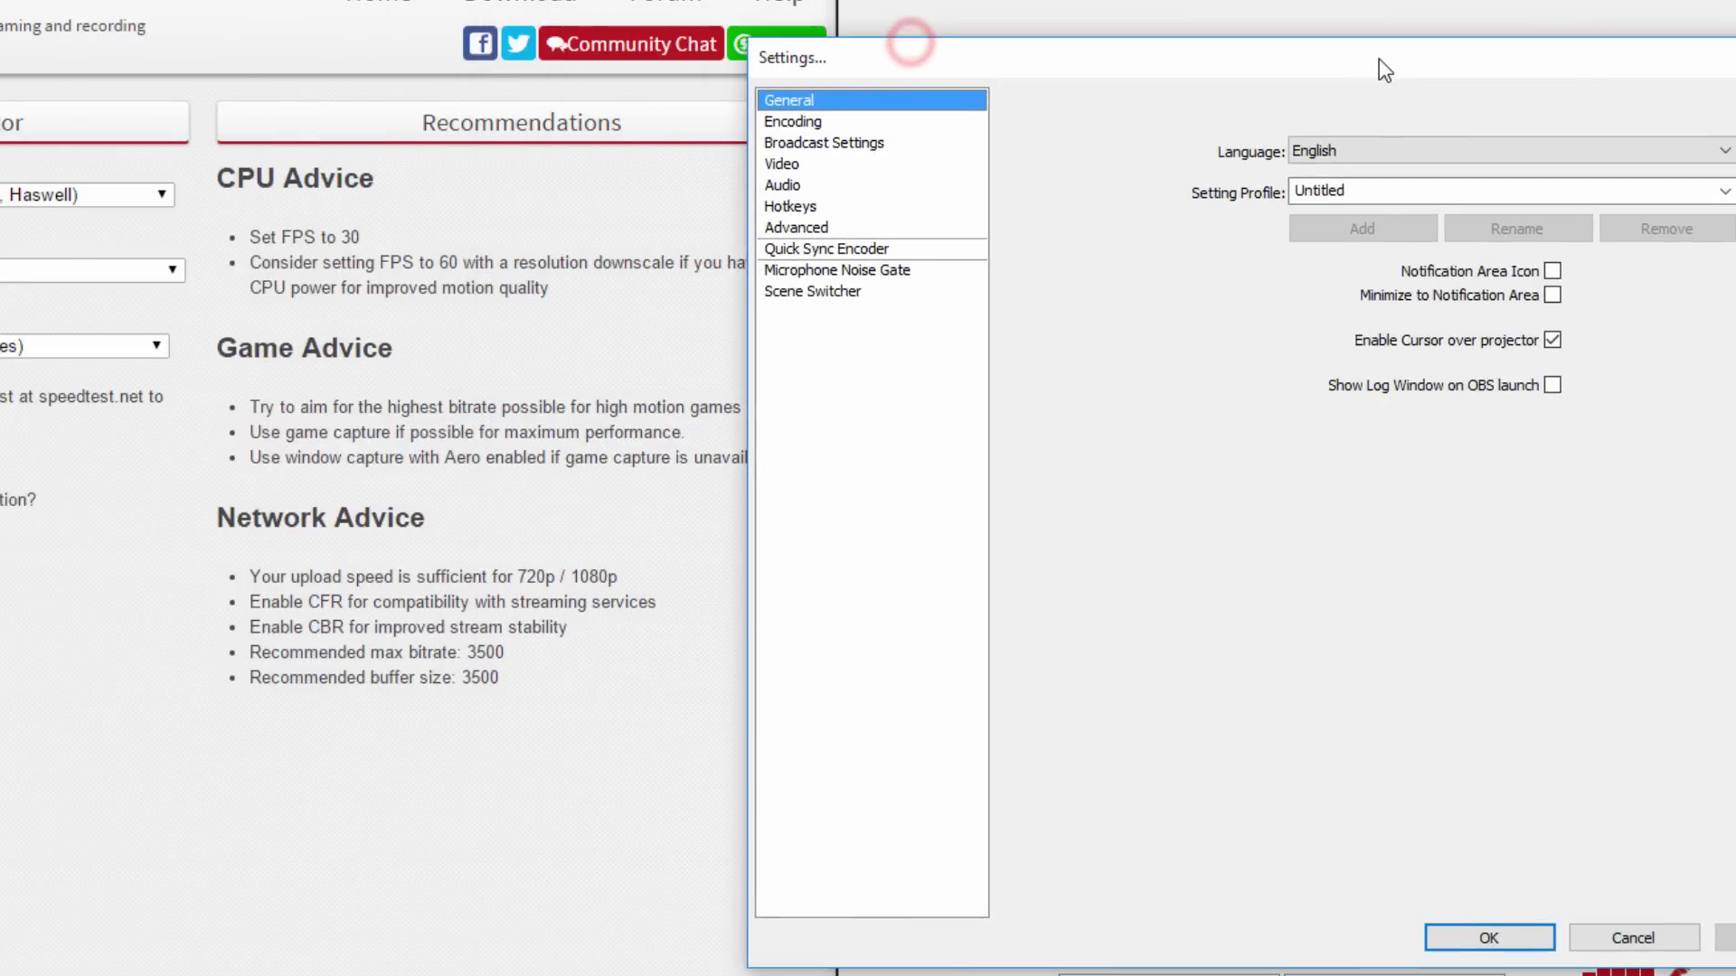
- In Encoding, enable a custom buffer and set max bitrate and buffer size to 3500
left_click(457, 108)
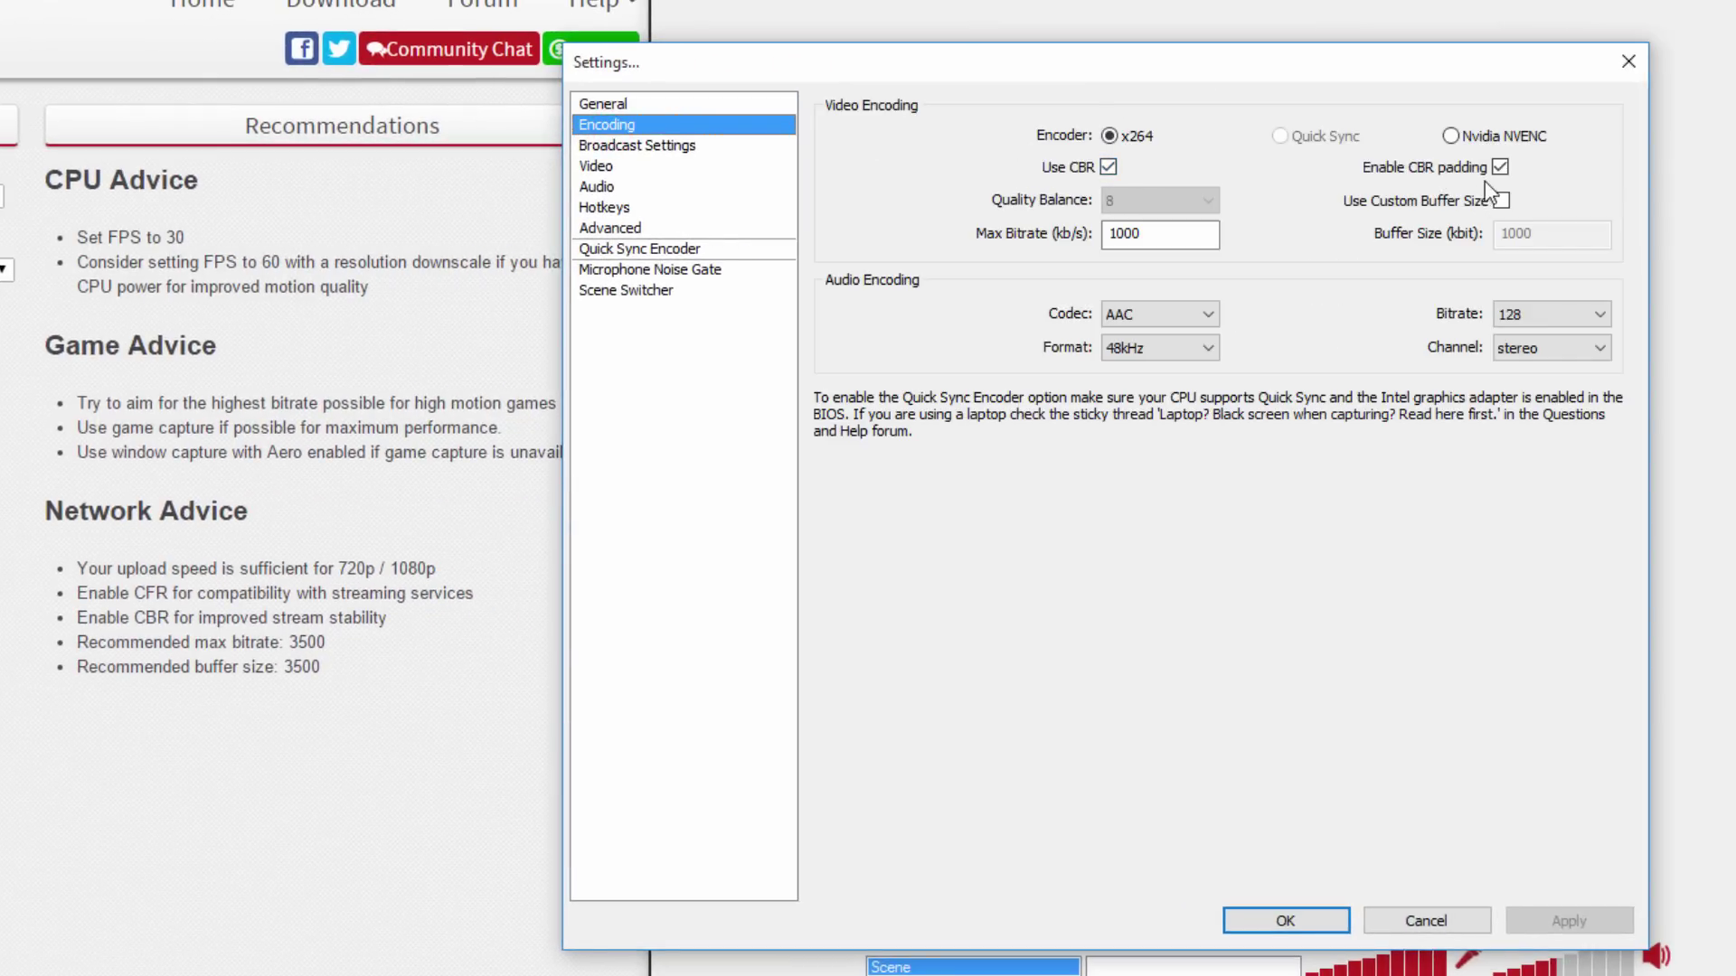
left_click(1501, 200)
double_click(1199, 232)
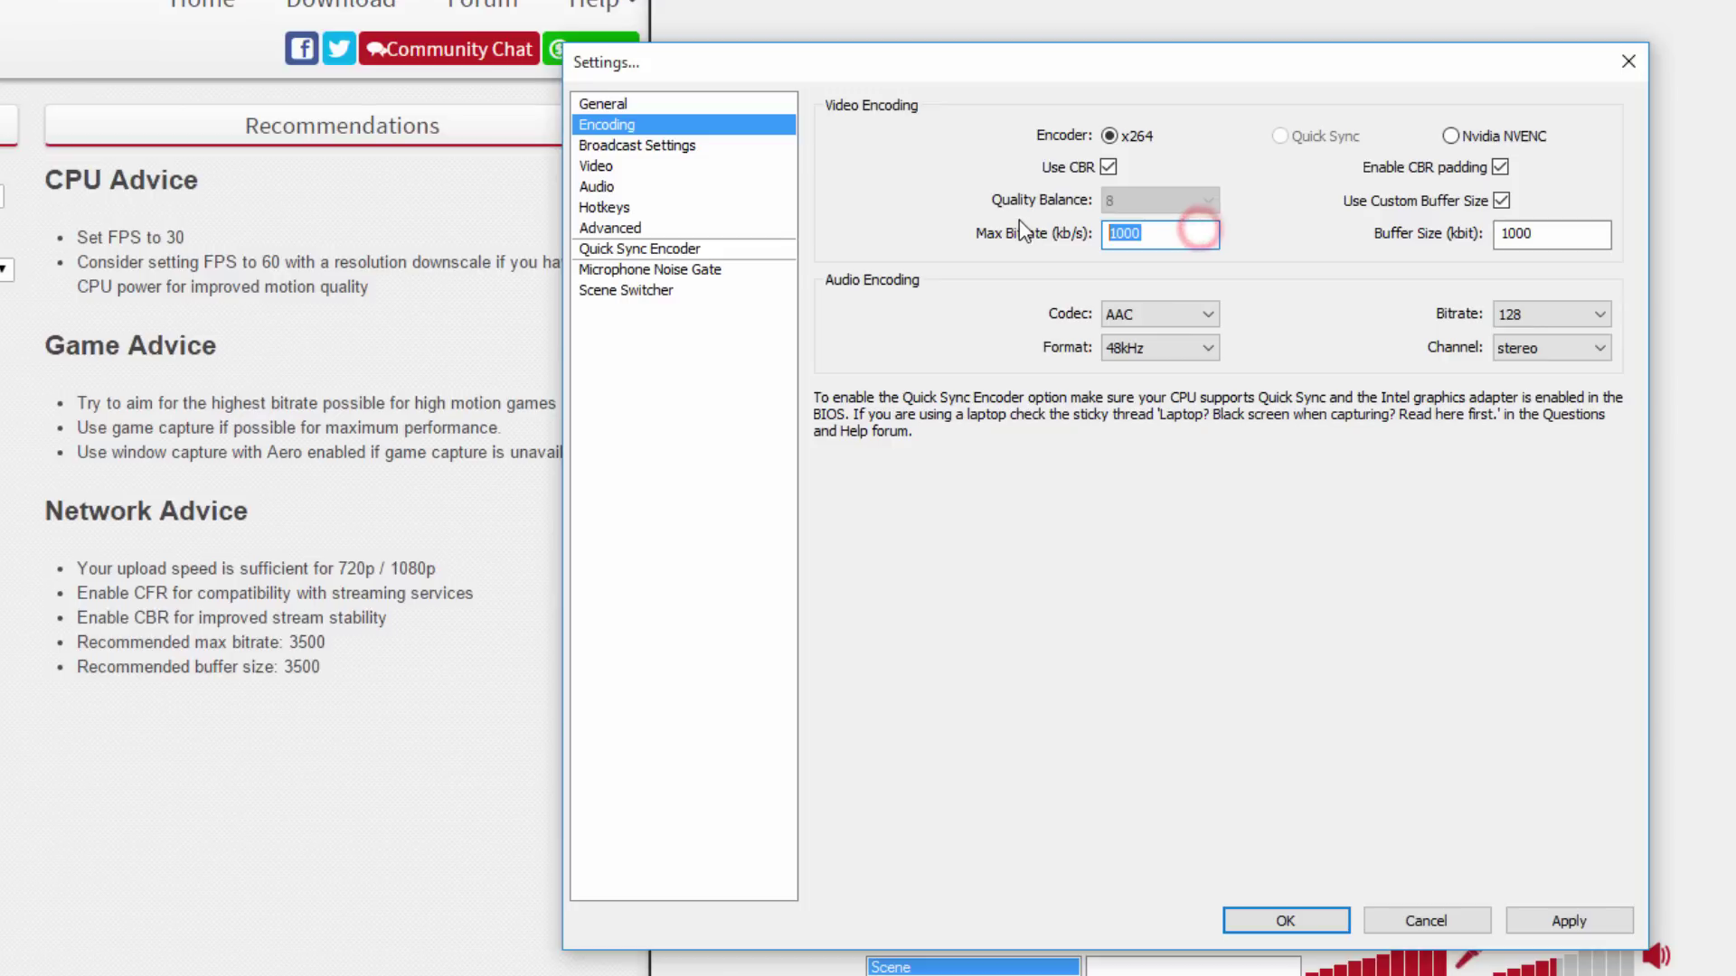
type("350")
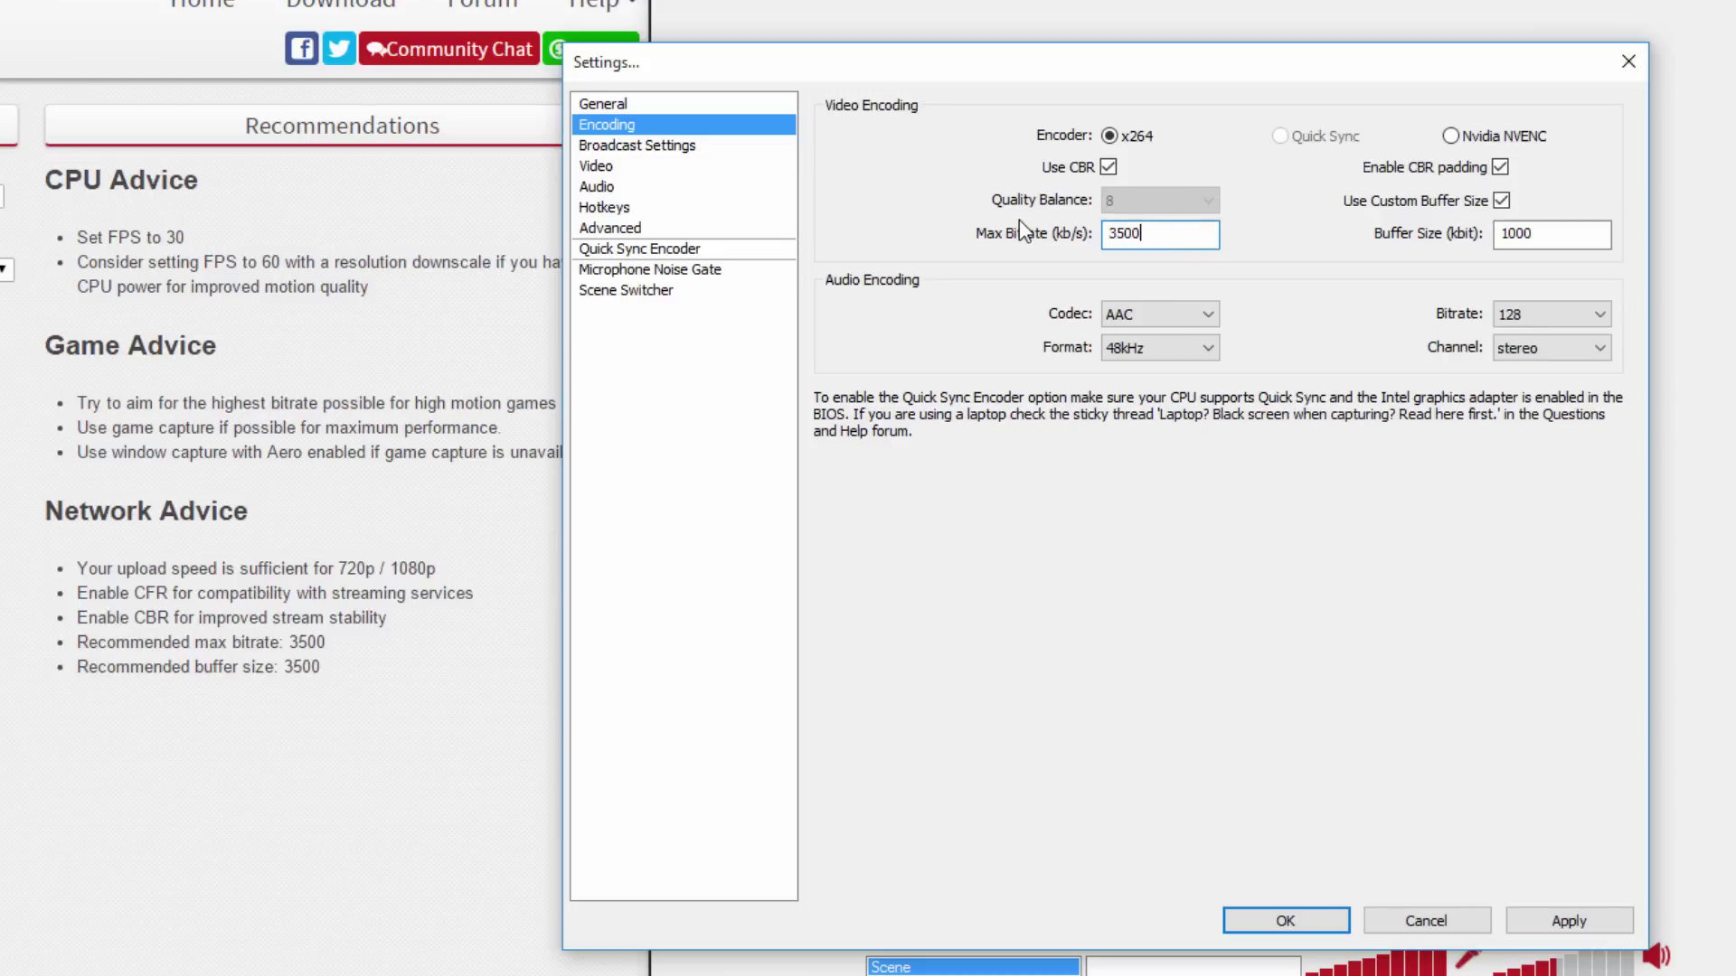
double_click(1573, 236)
type("35")
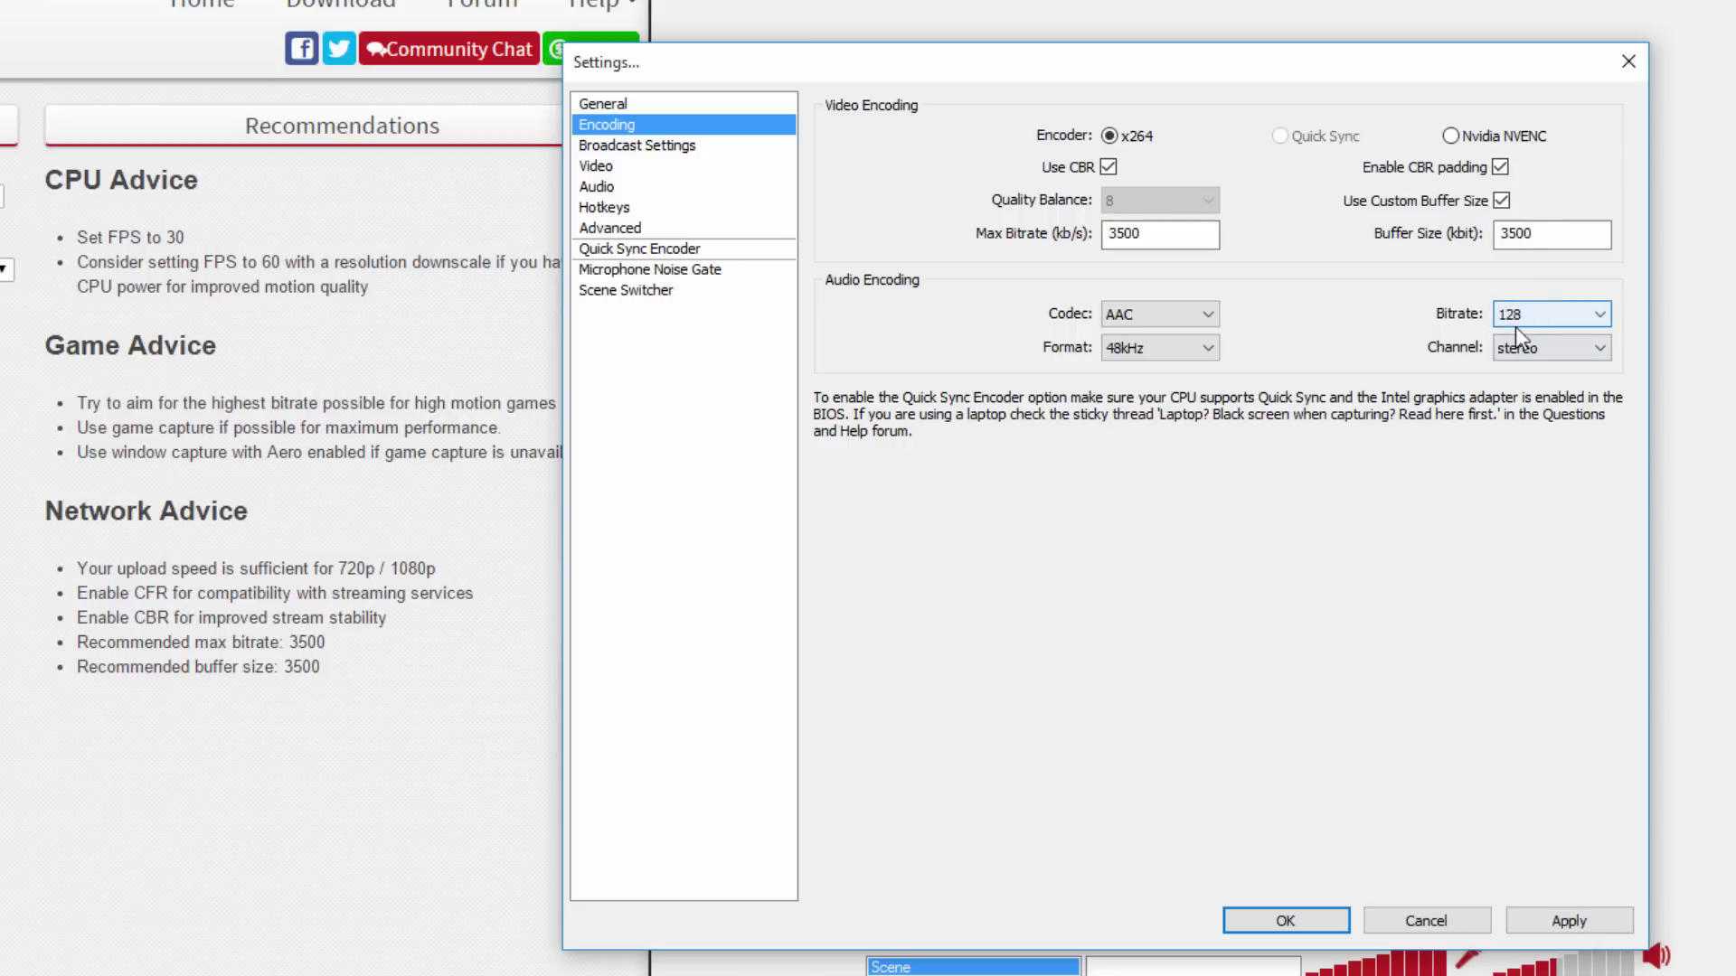
- Keep the encoding changes and stream to Twitch via the US Central: Dallas, TX server
left_click(670, 152)
left_click(549, 588)
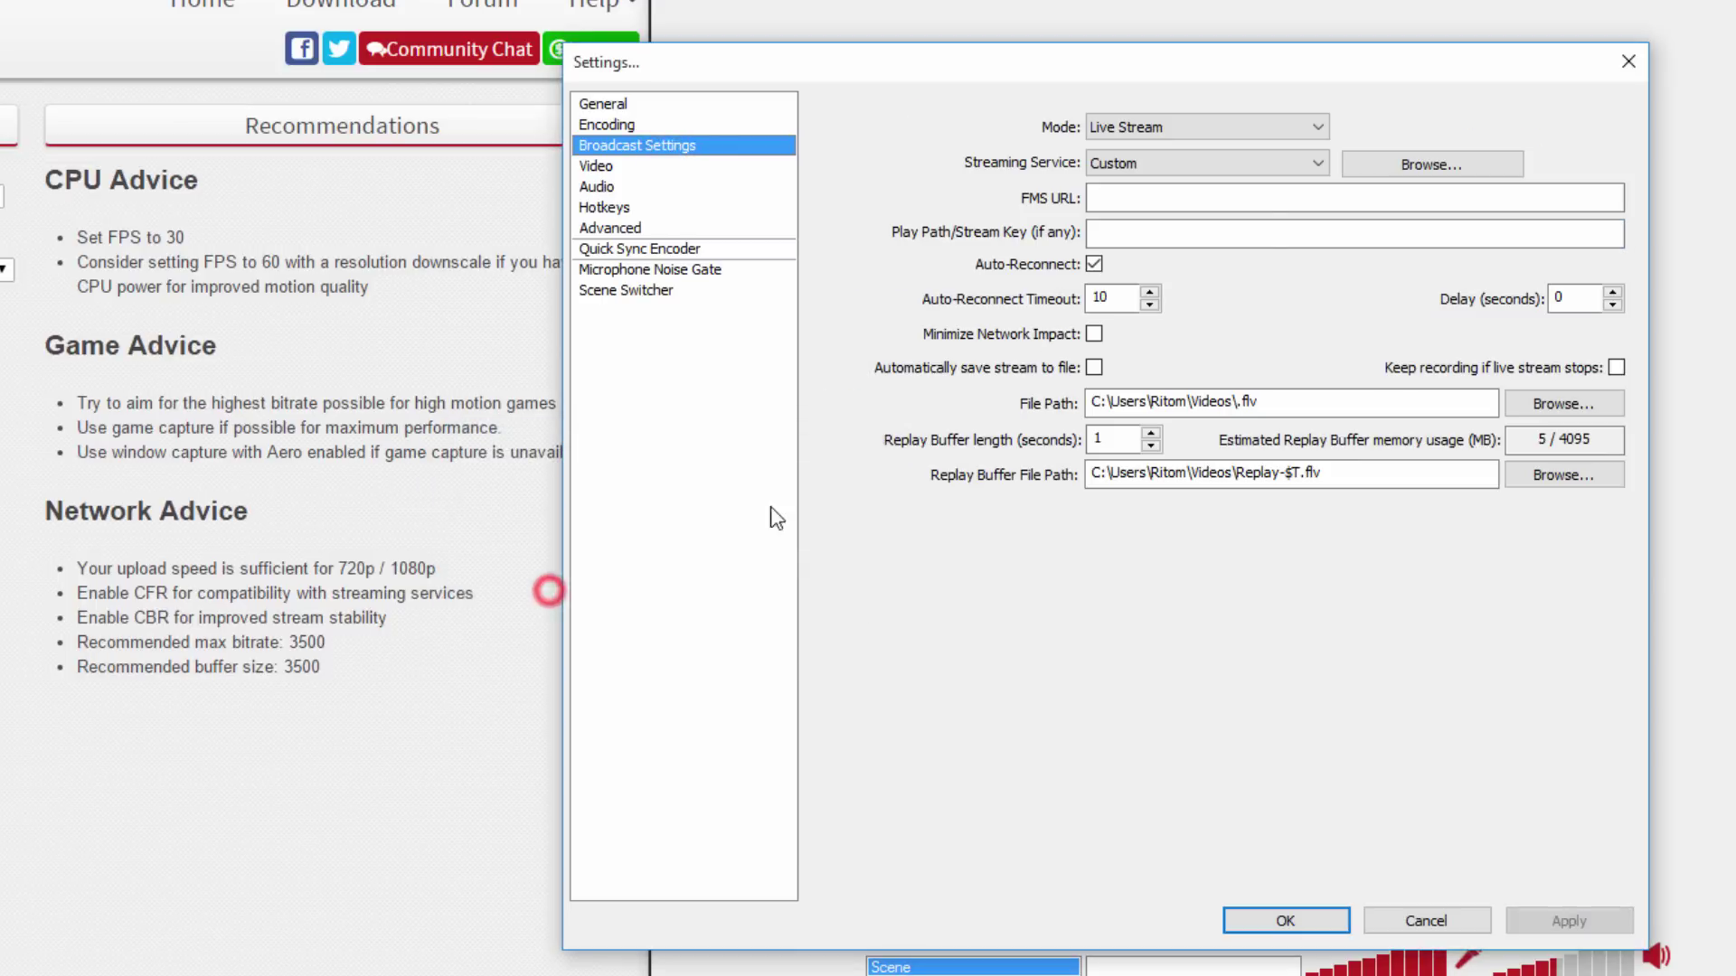
left_click(1175, 163)
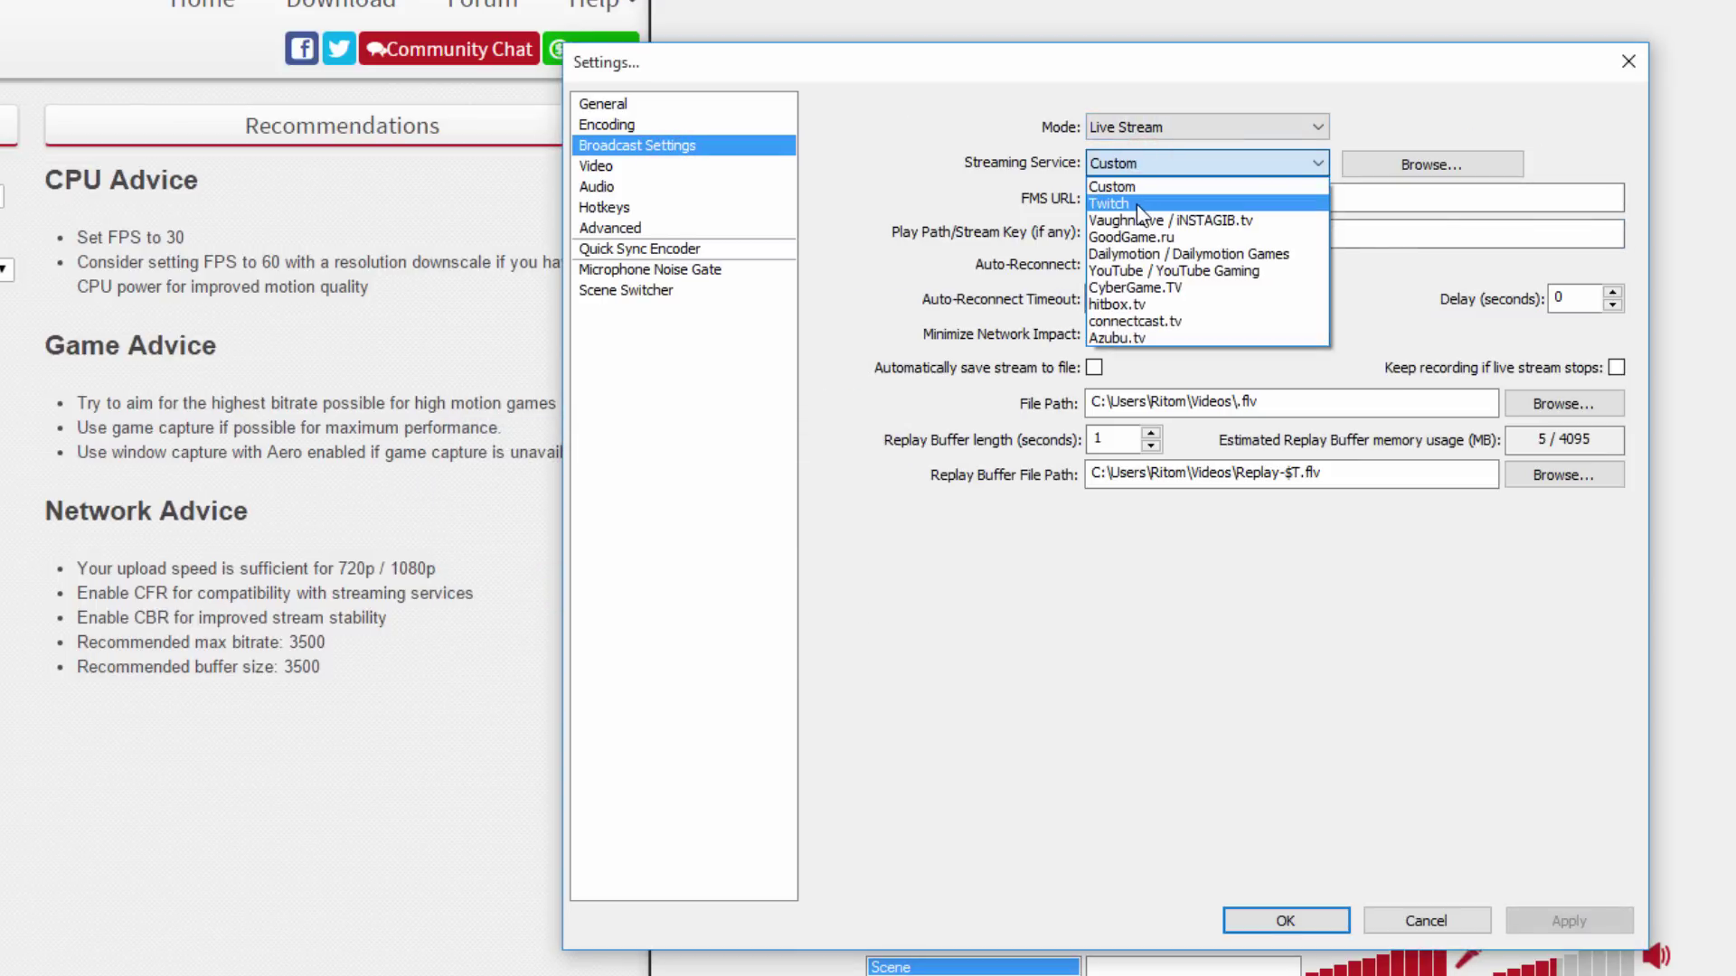
left_click(1136, 204)
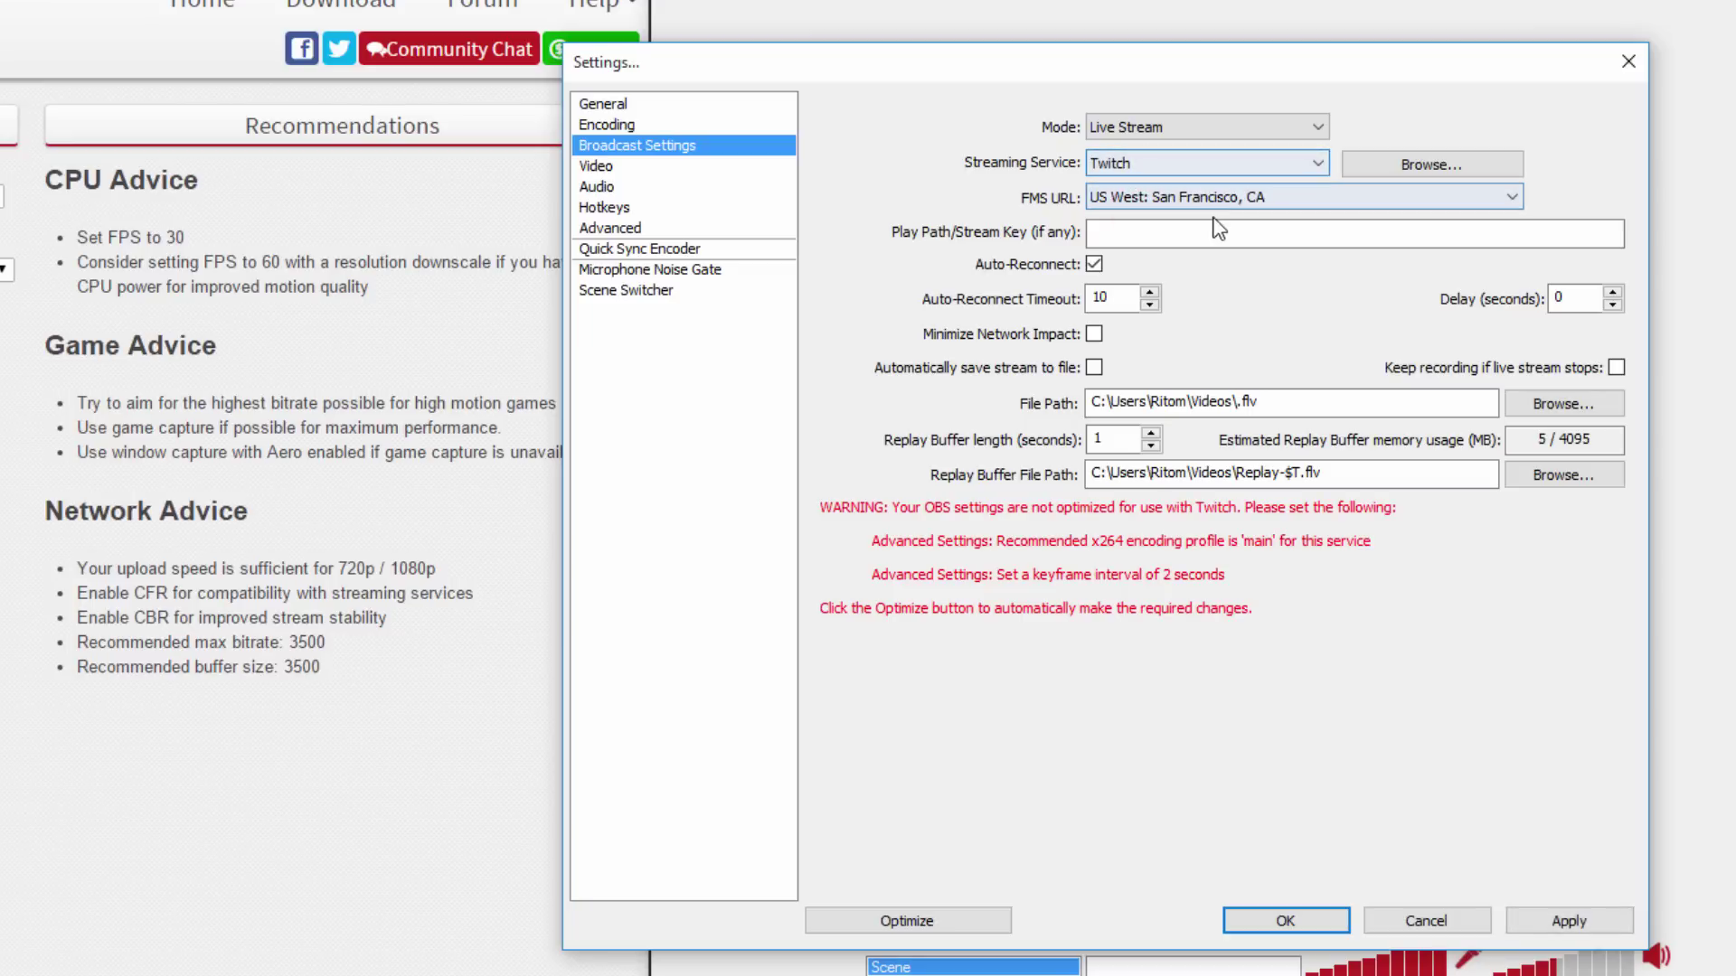
left_click(1167, 233)
left_click(1134, 200)
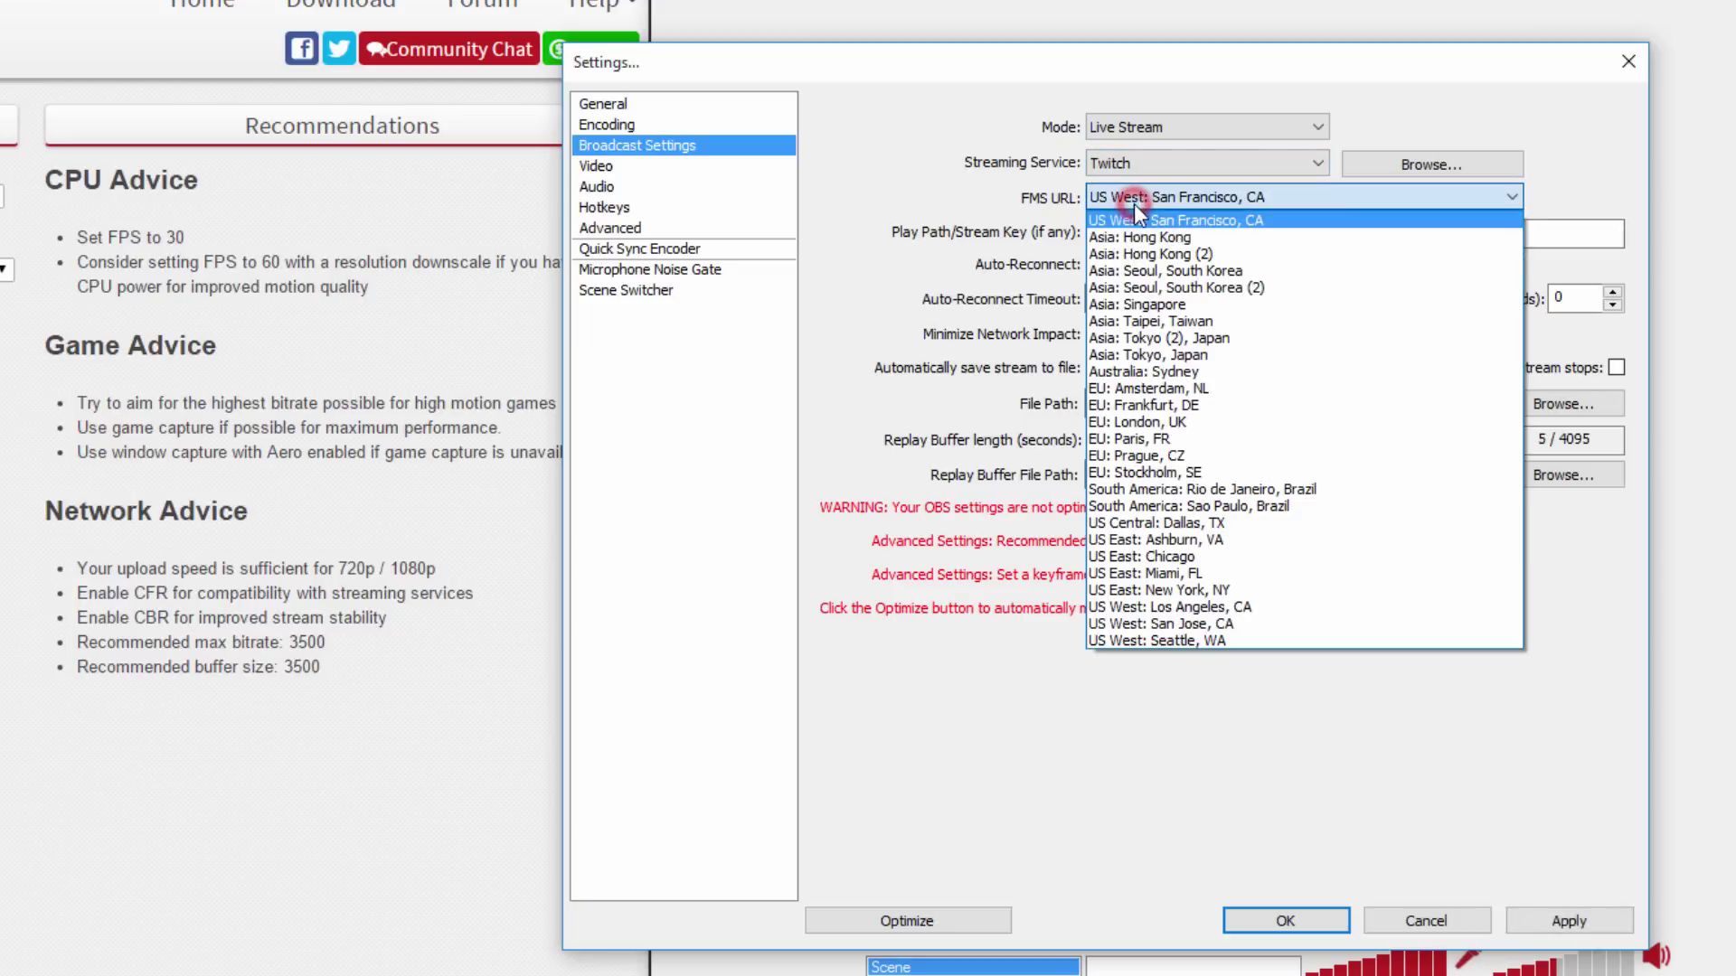
left_click(1225, 522)
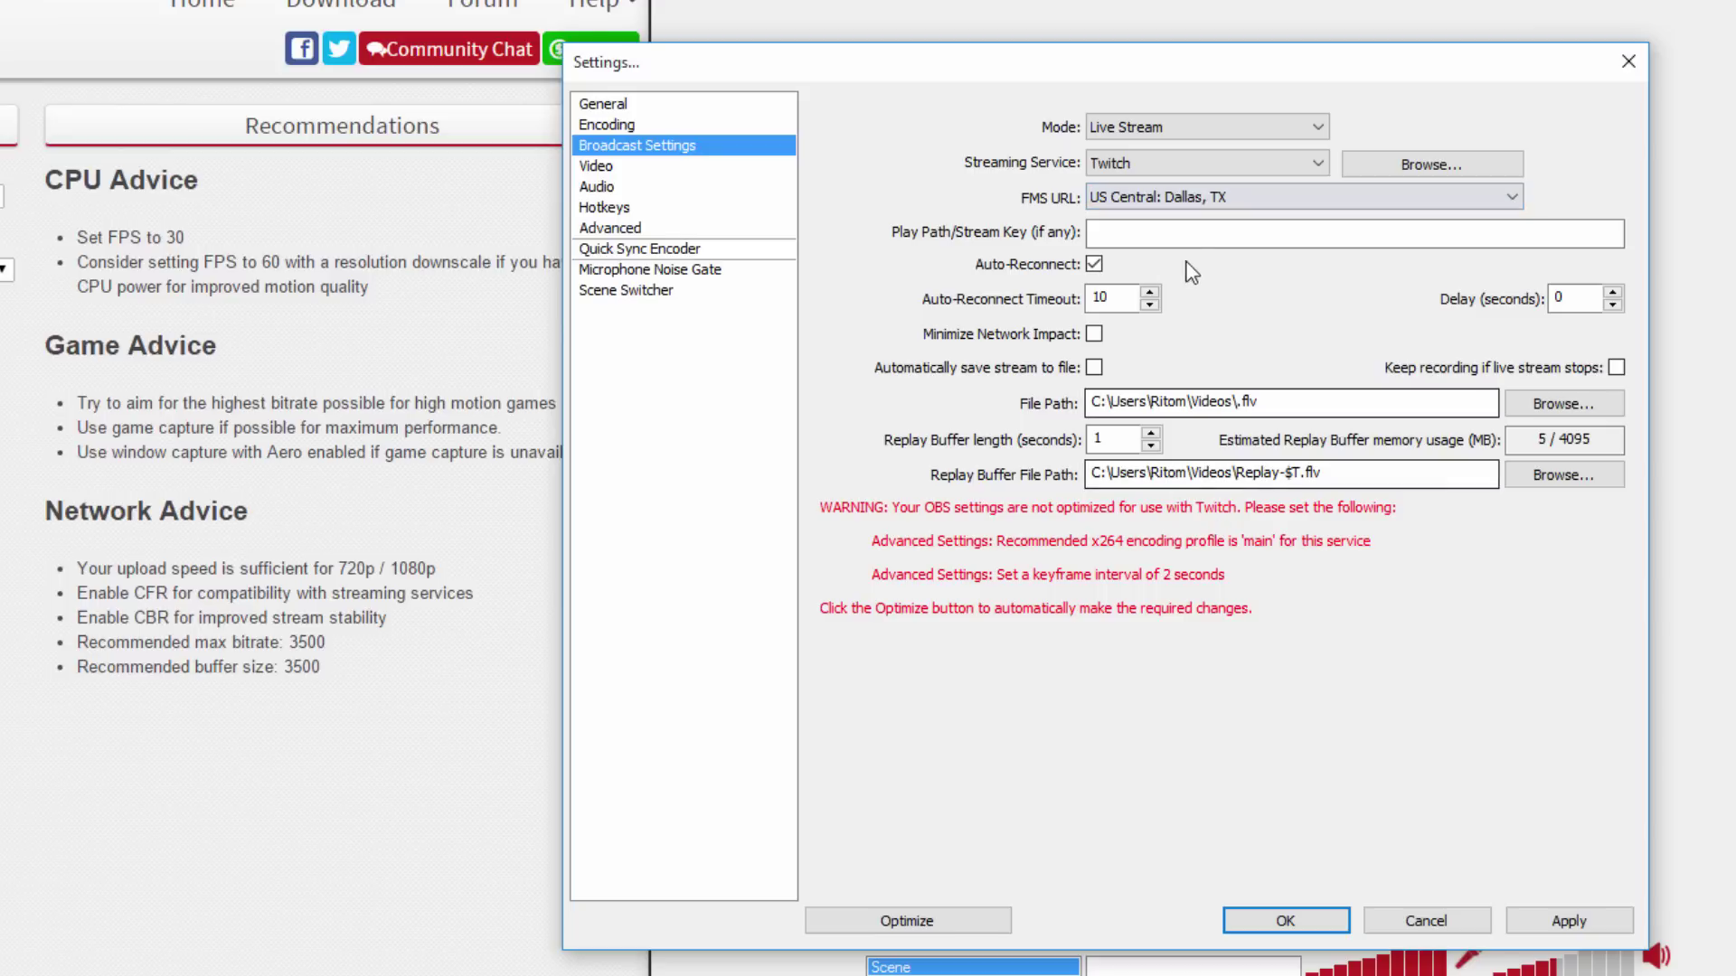
left_click(1177, 237)
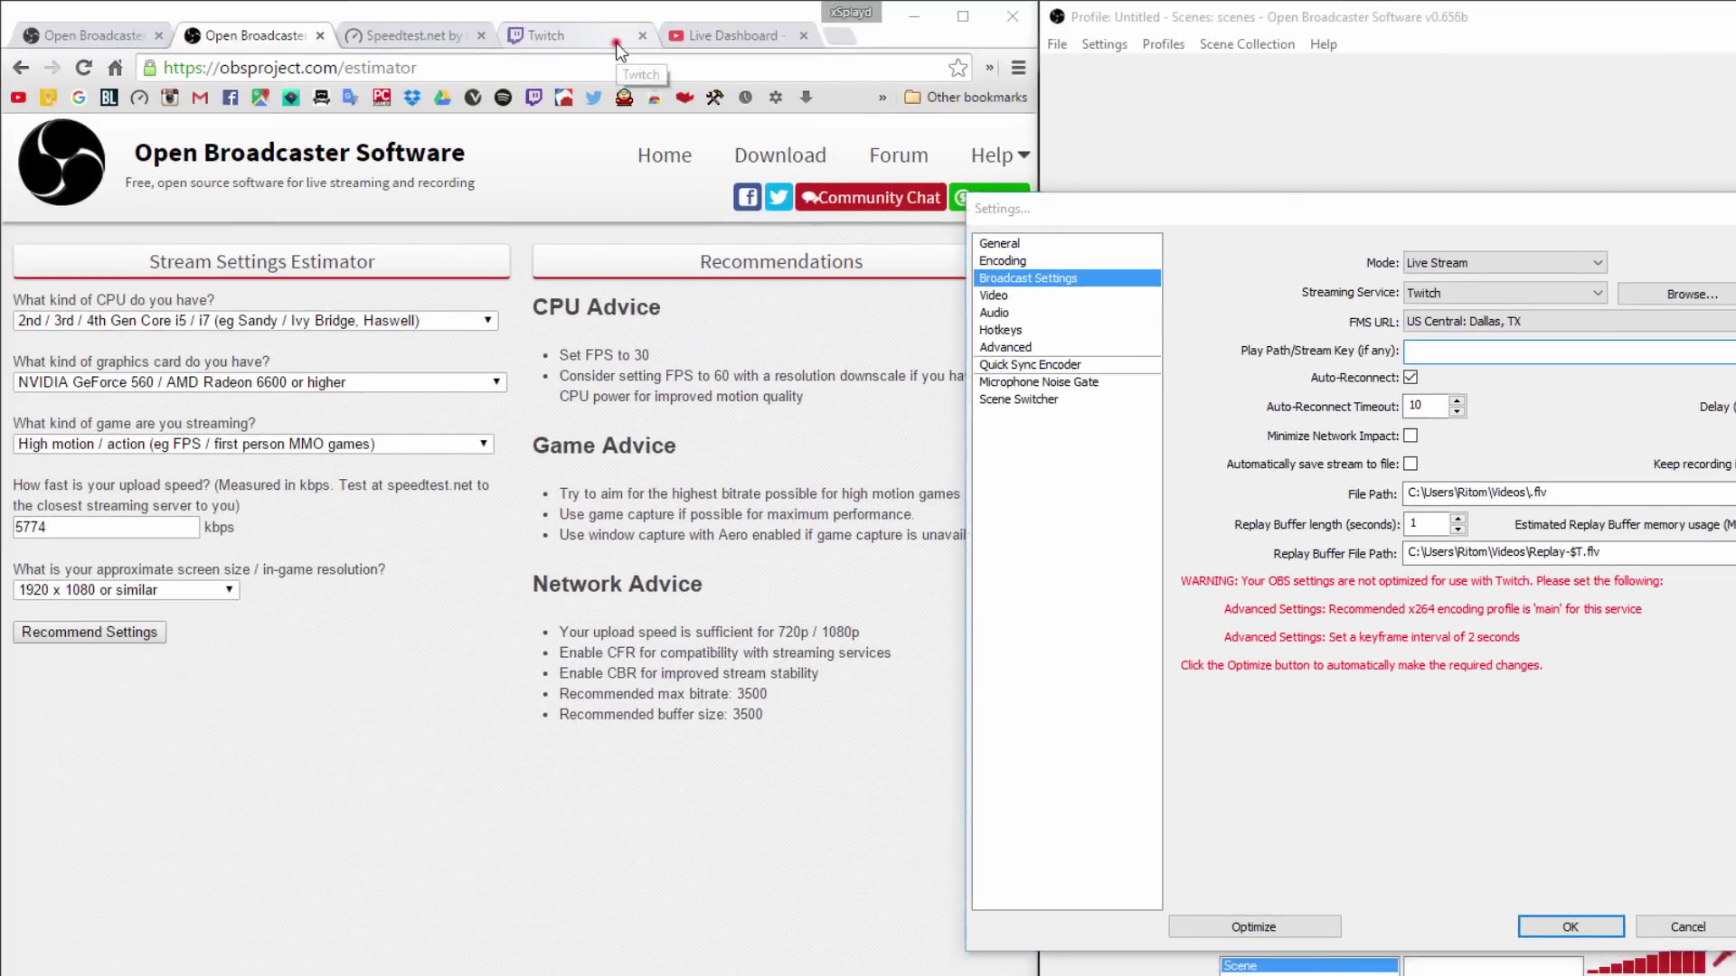
- Go to the Twitch dashboard's Stream Key page, reveal the key, and copy it
left_click(616, 42)
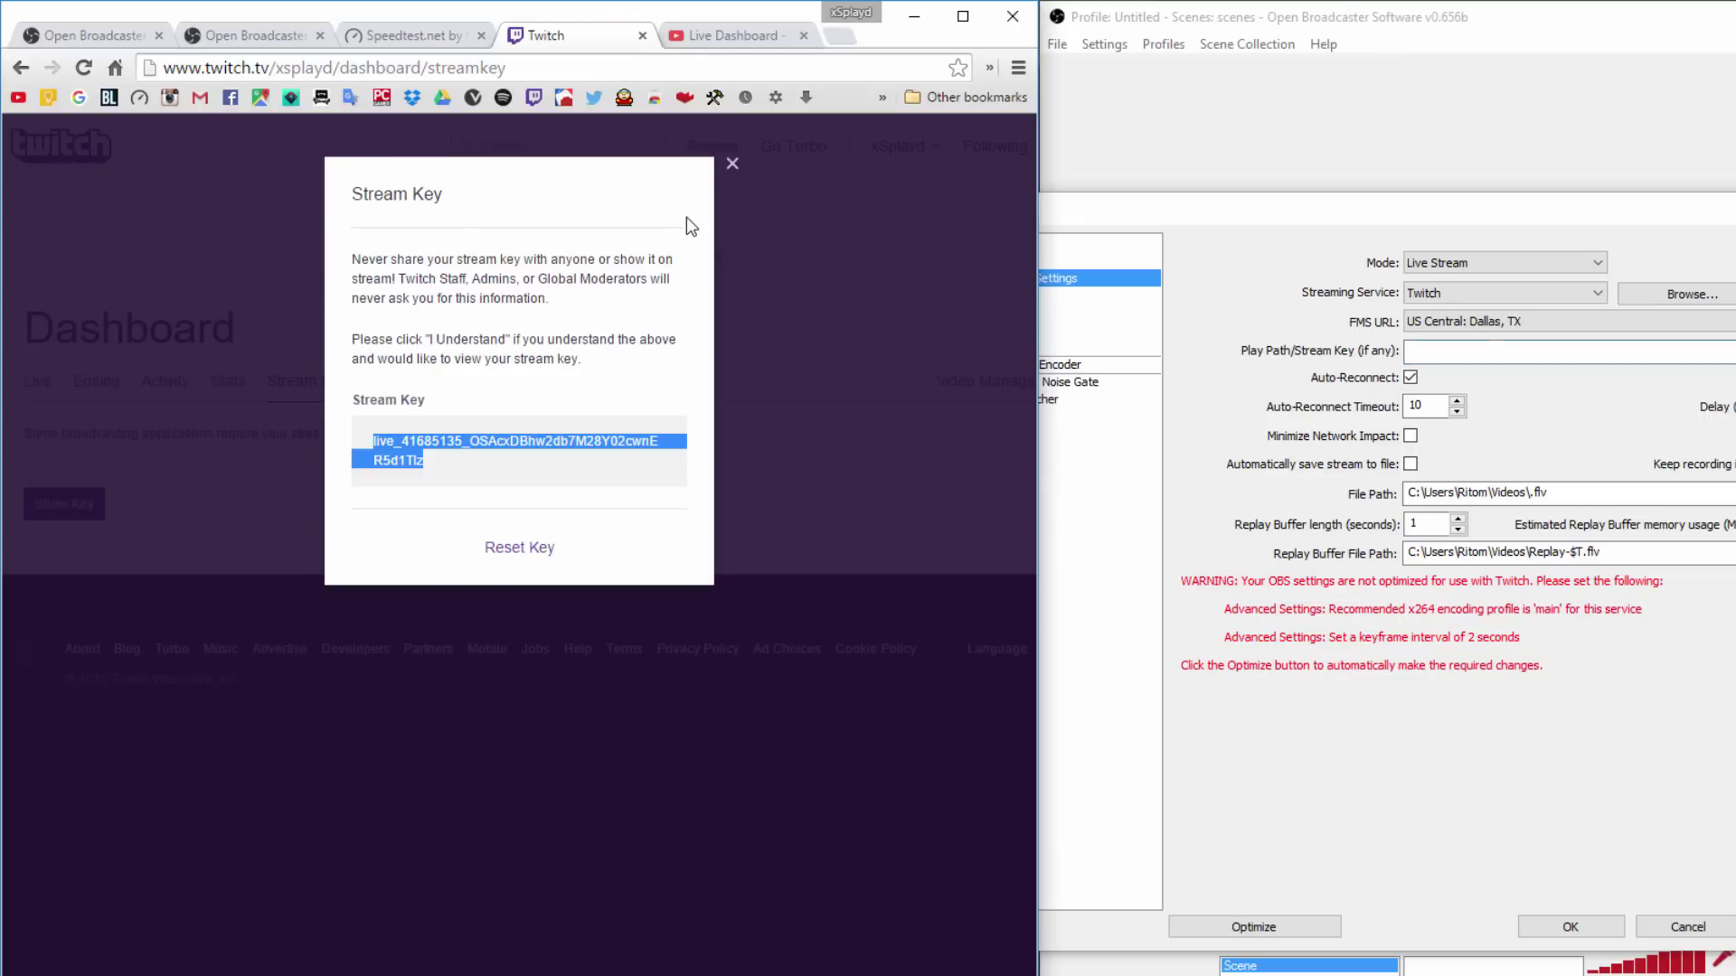
left_click(734, 163)
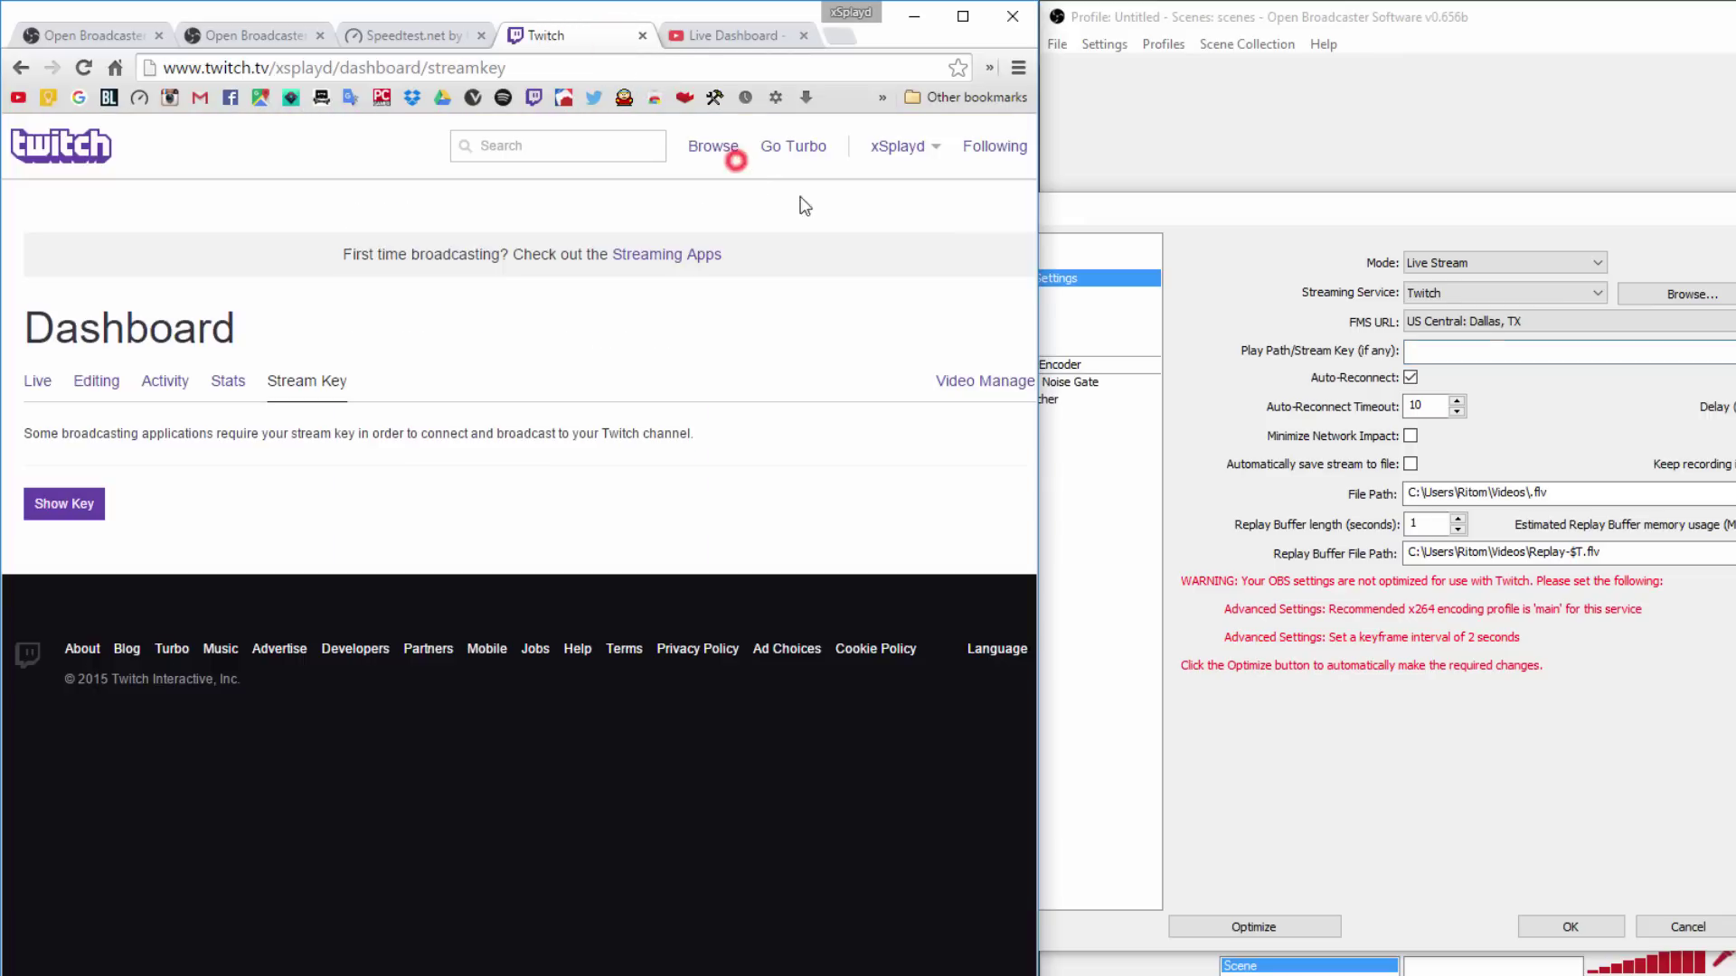
left_click(911, 149)
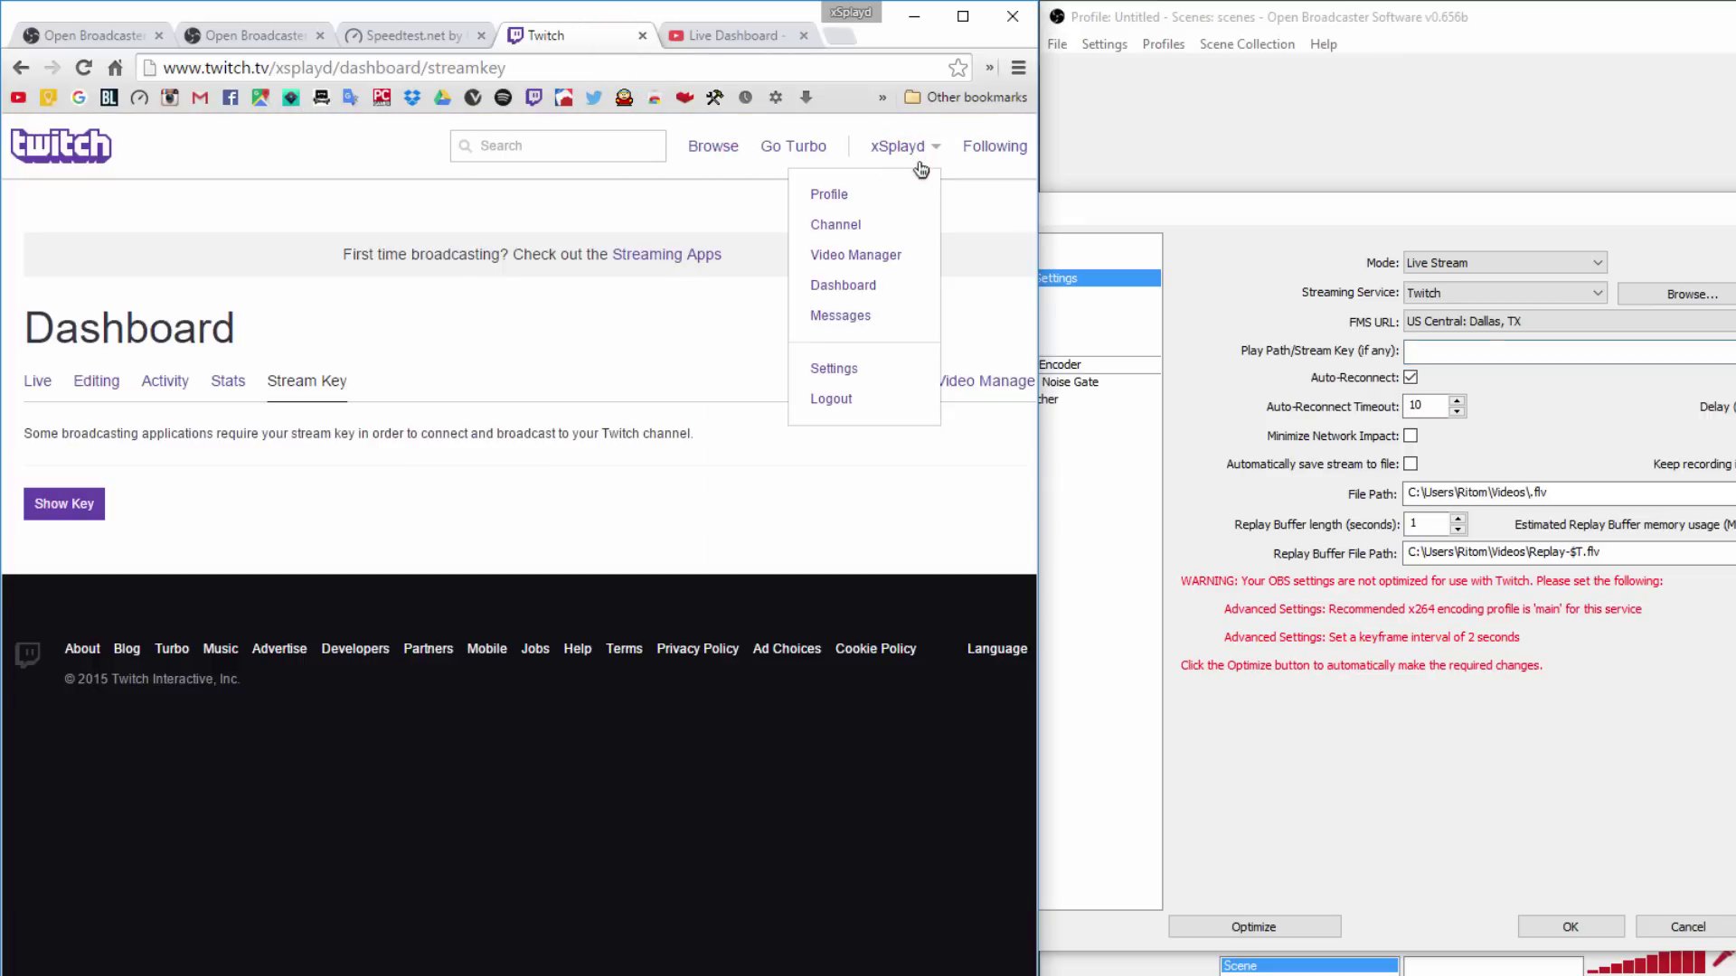
left_click(864, 287)
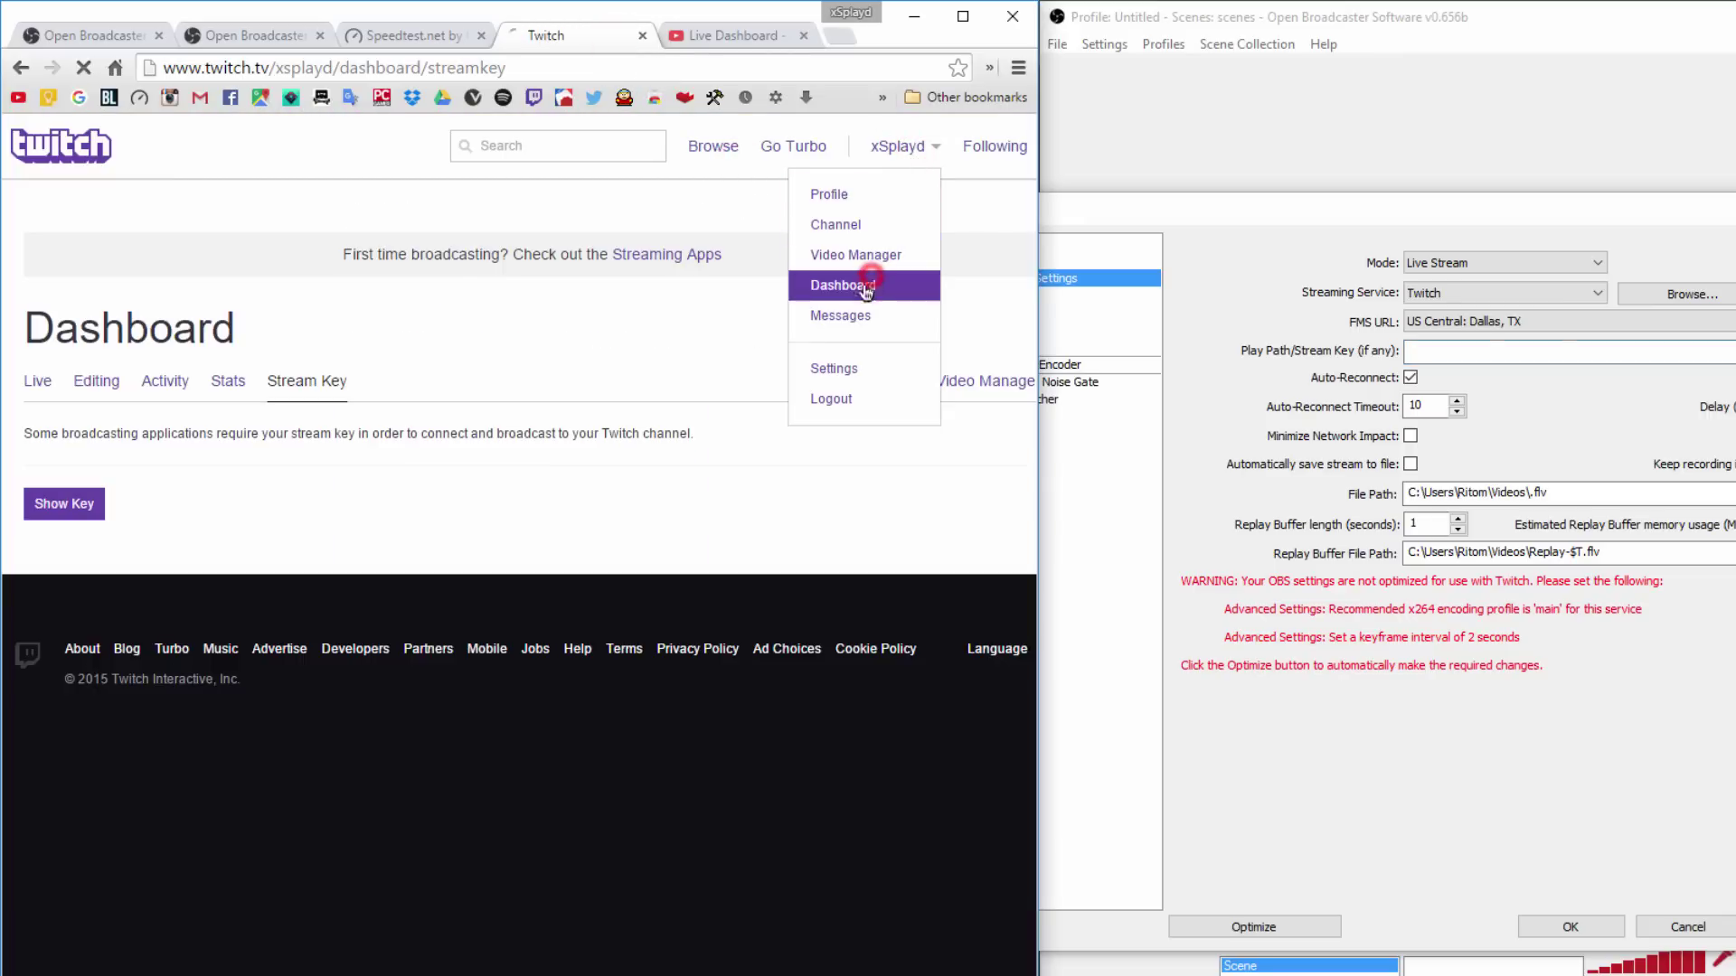
left_click(332, 384)
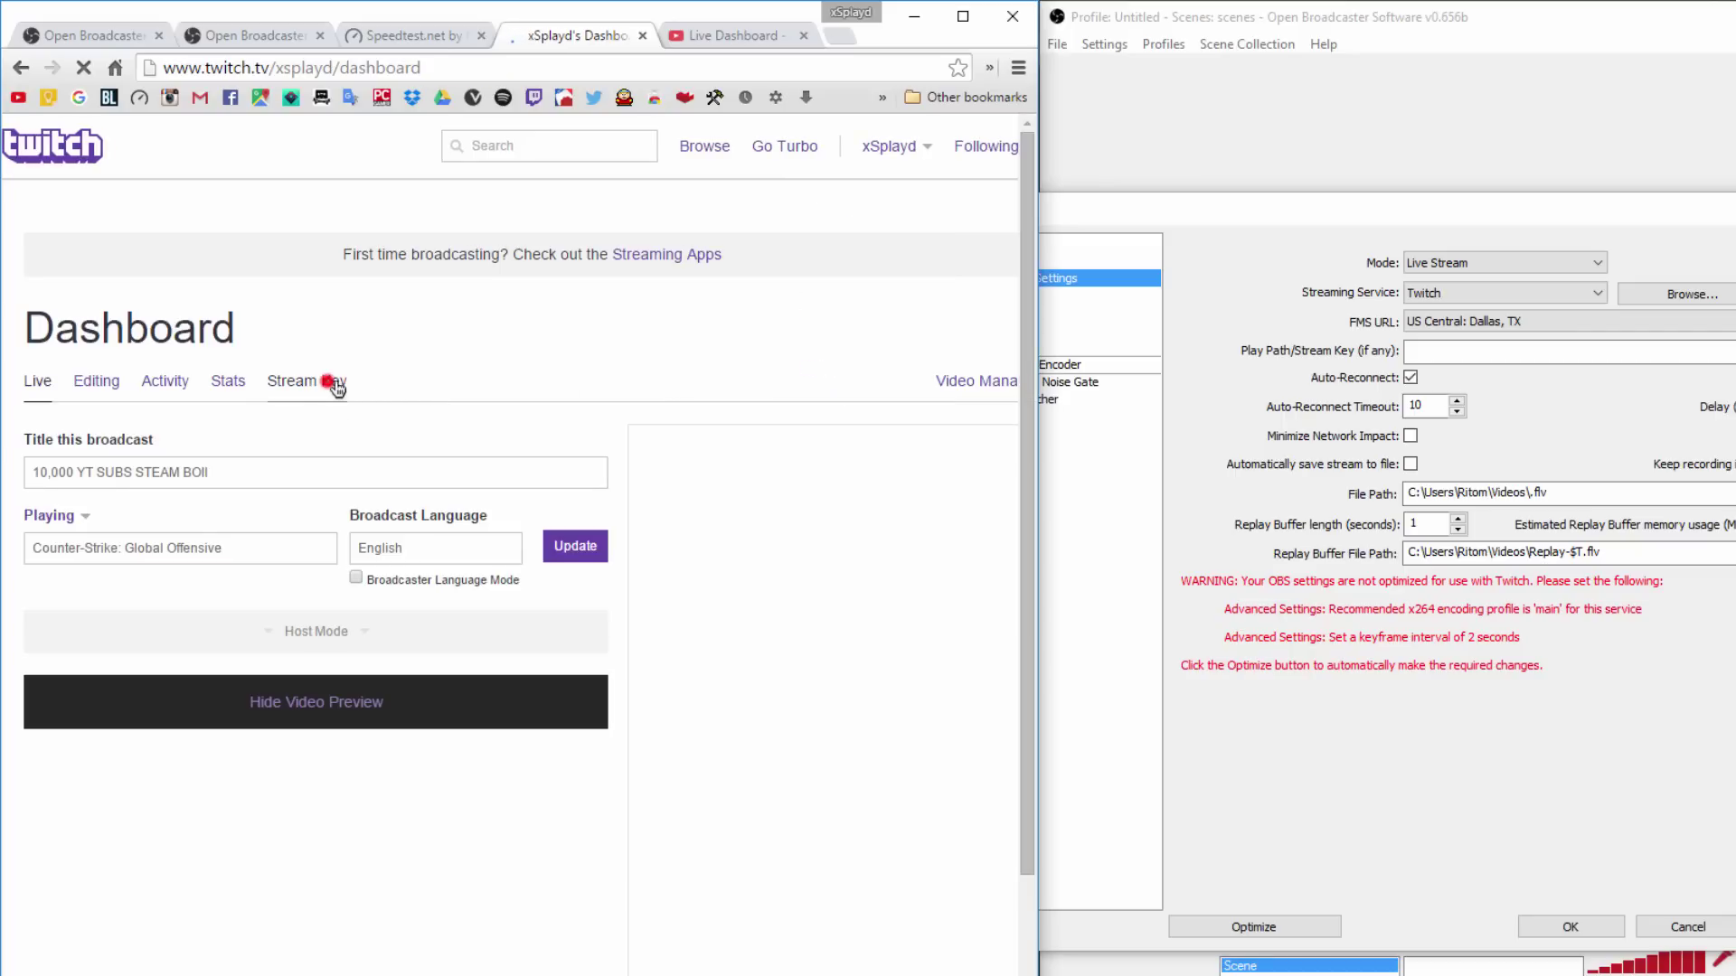
left_click(87, 510)
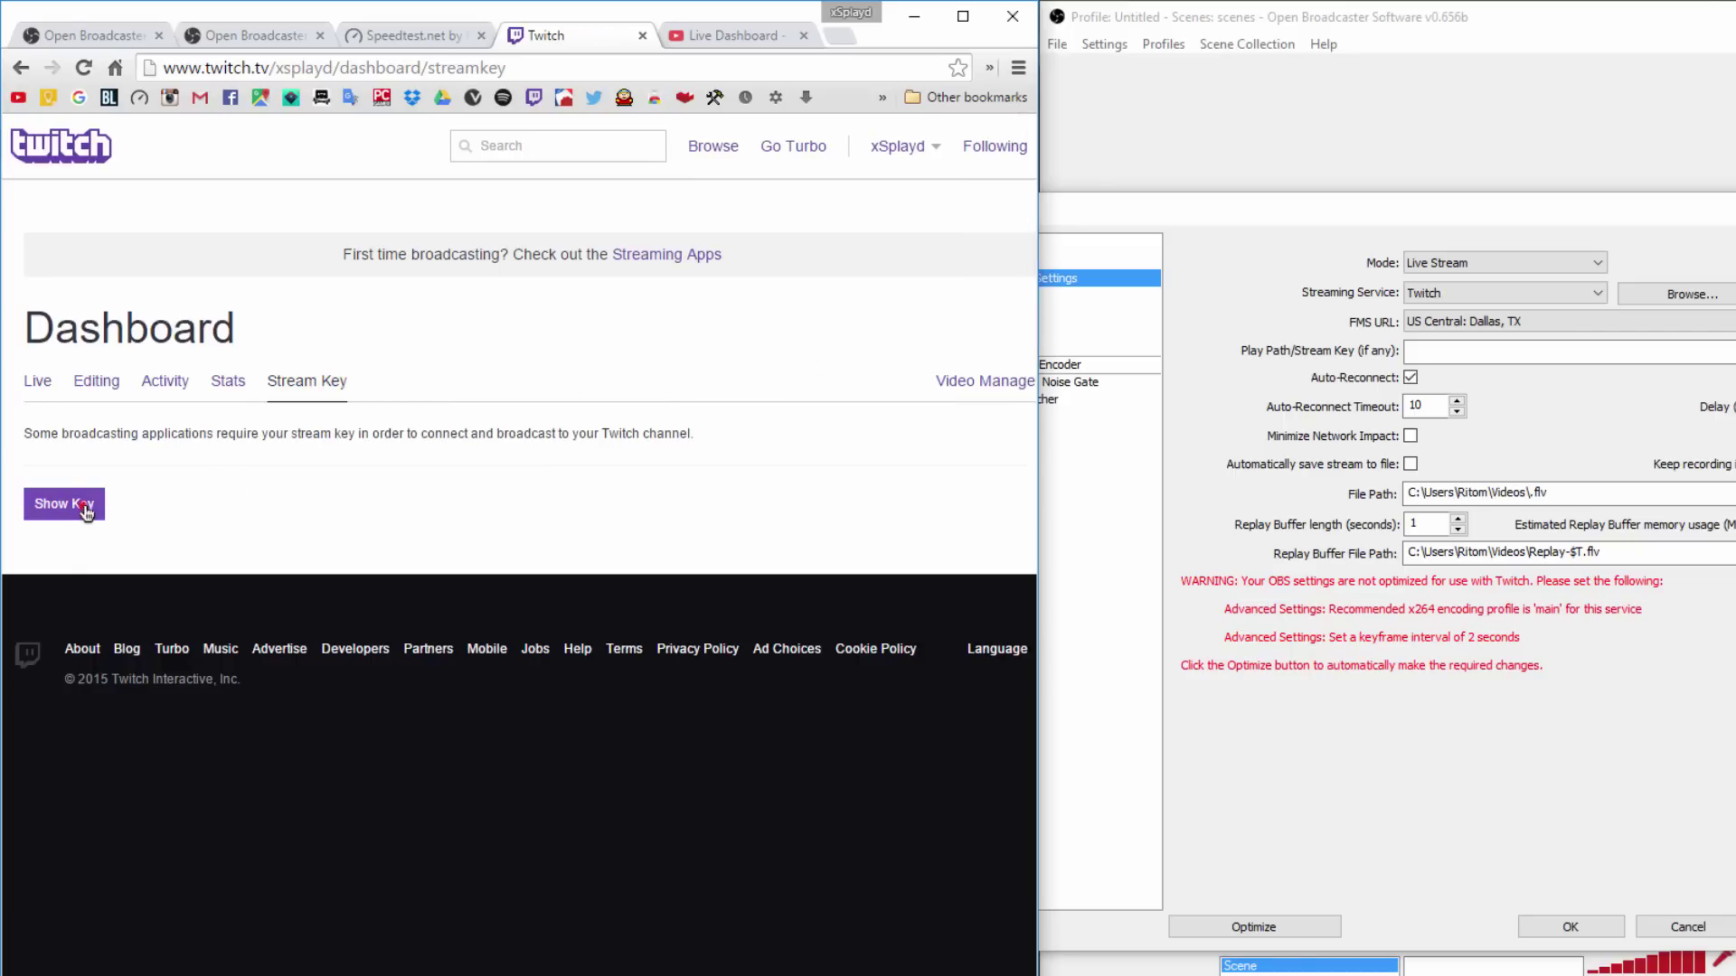
left_click(521, 428)
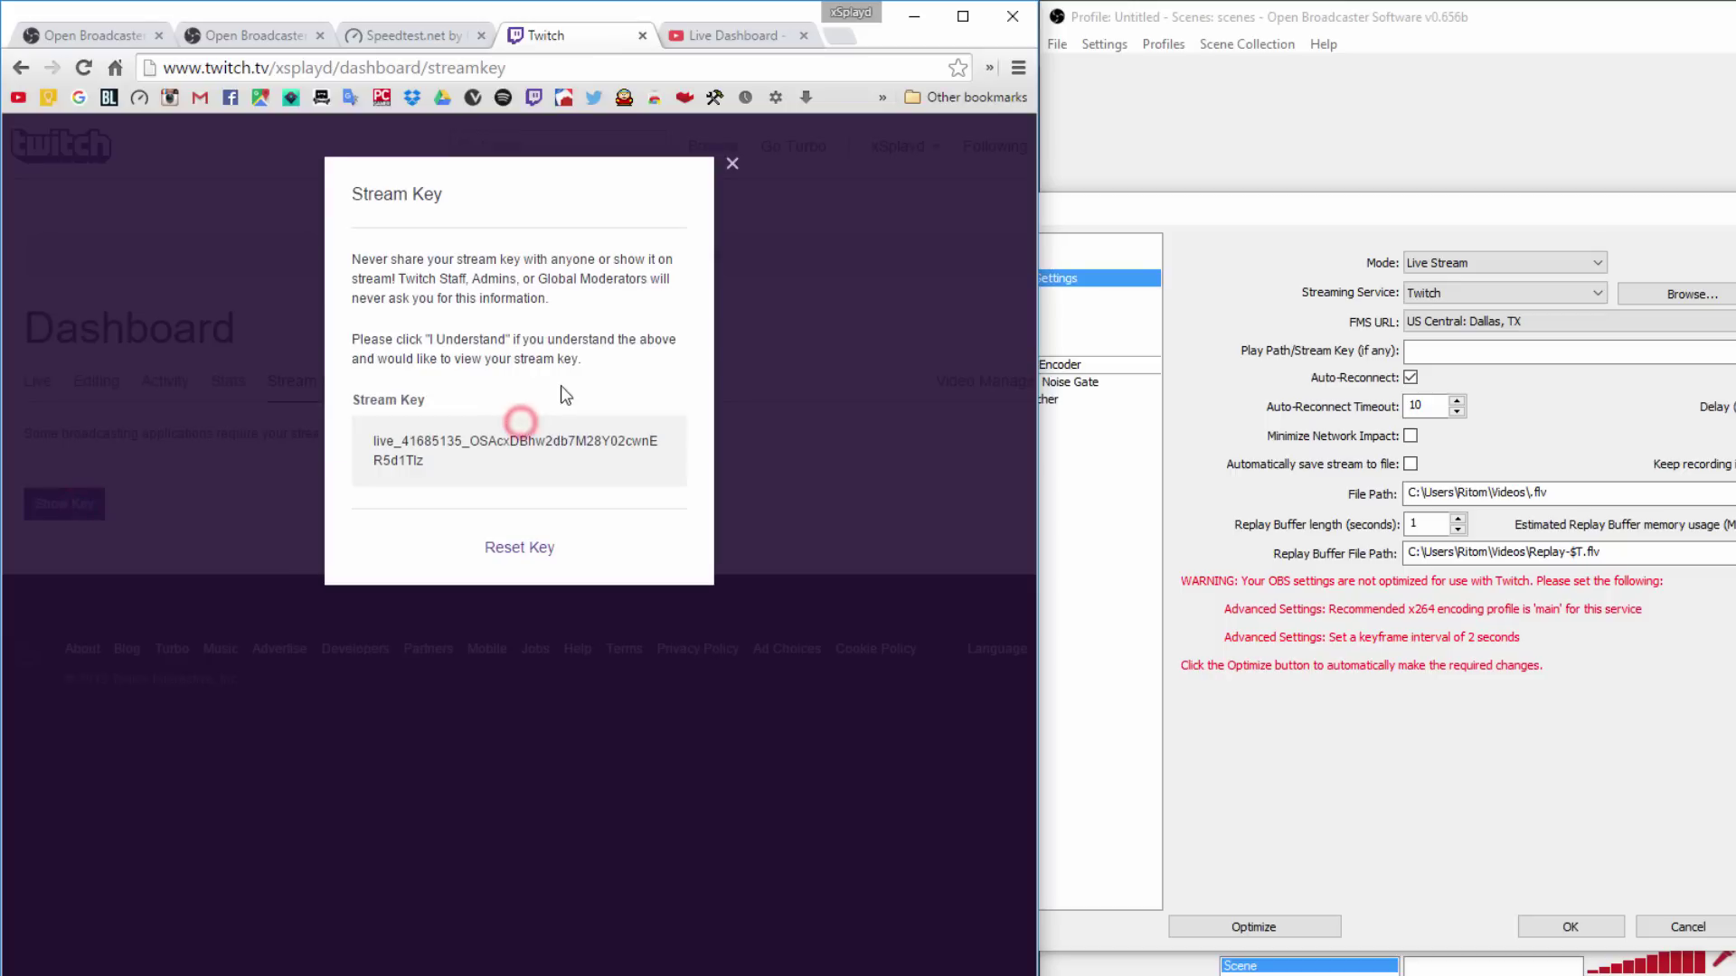
double_click(385, 450)
right_click(389, 443)
left_click(425, 451)
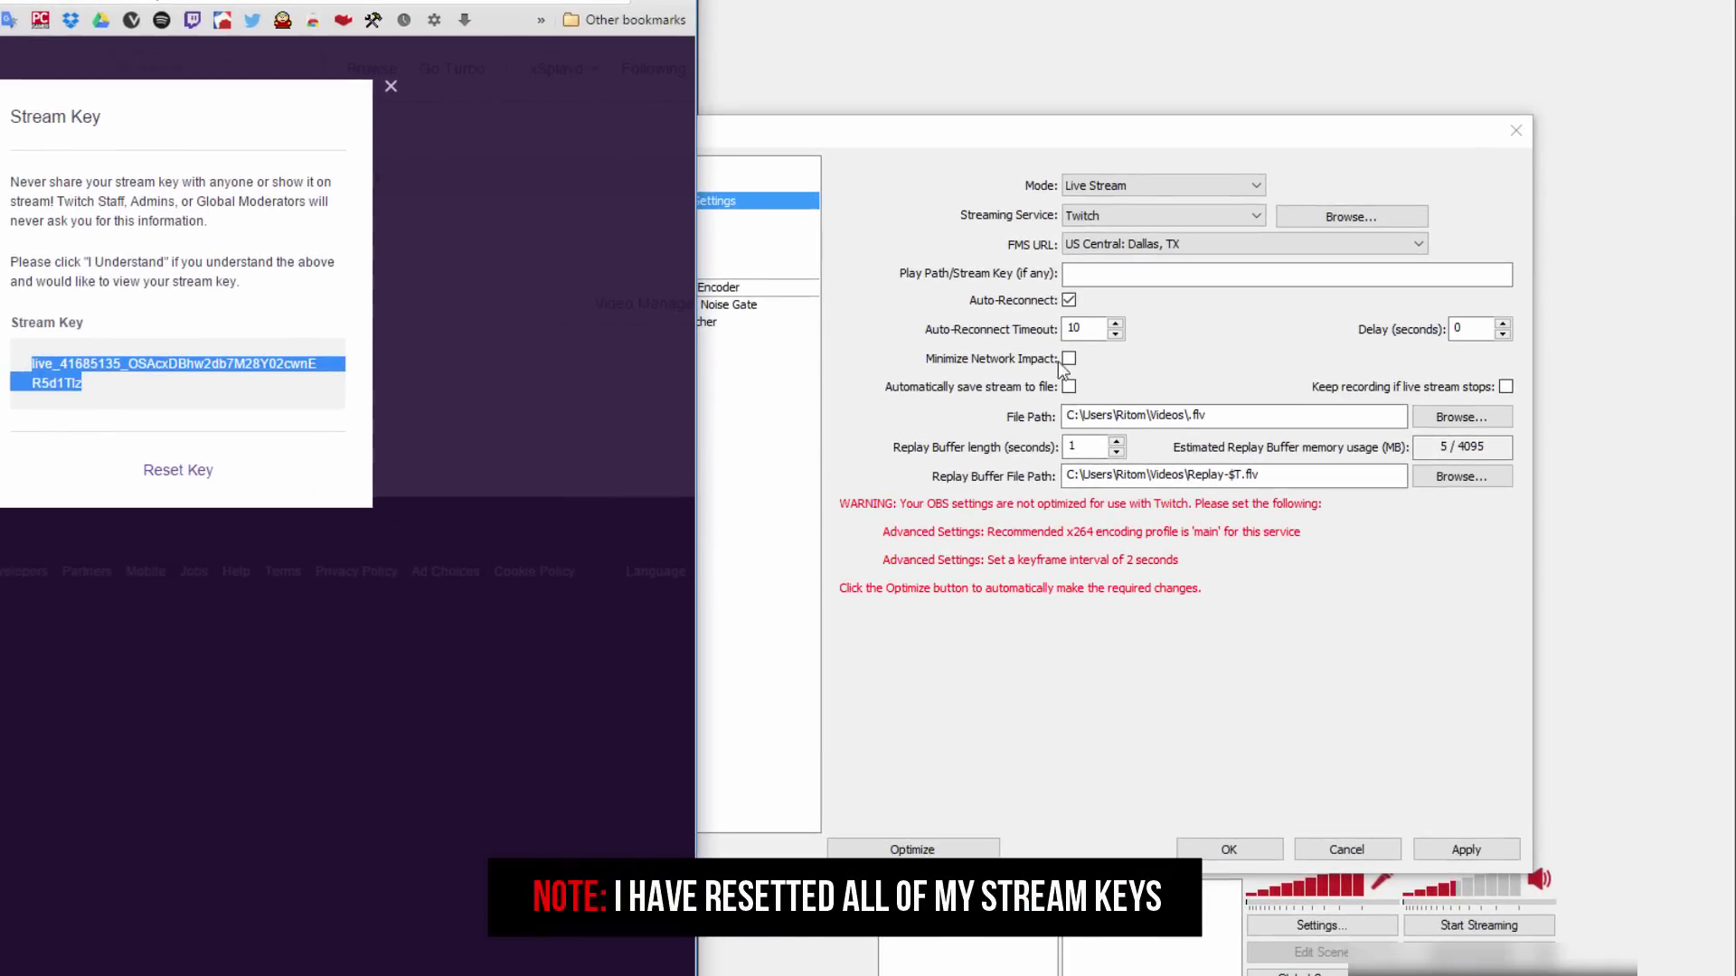
- Paste the Twitch stream key into OBS, optimize for Twitch, and apply the broadcast settings
left_click(1114, 275)
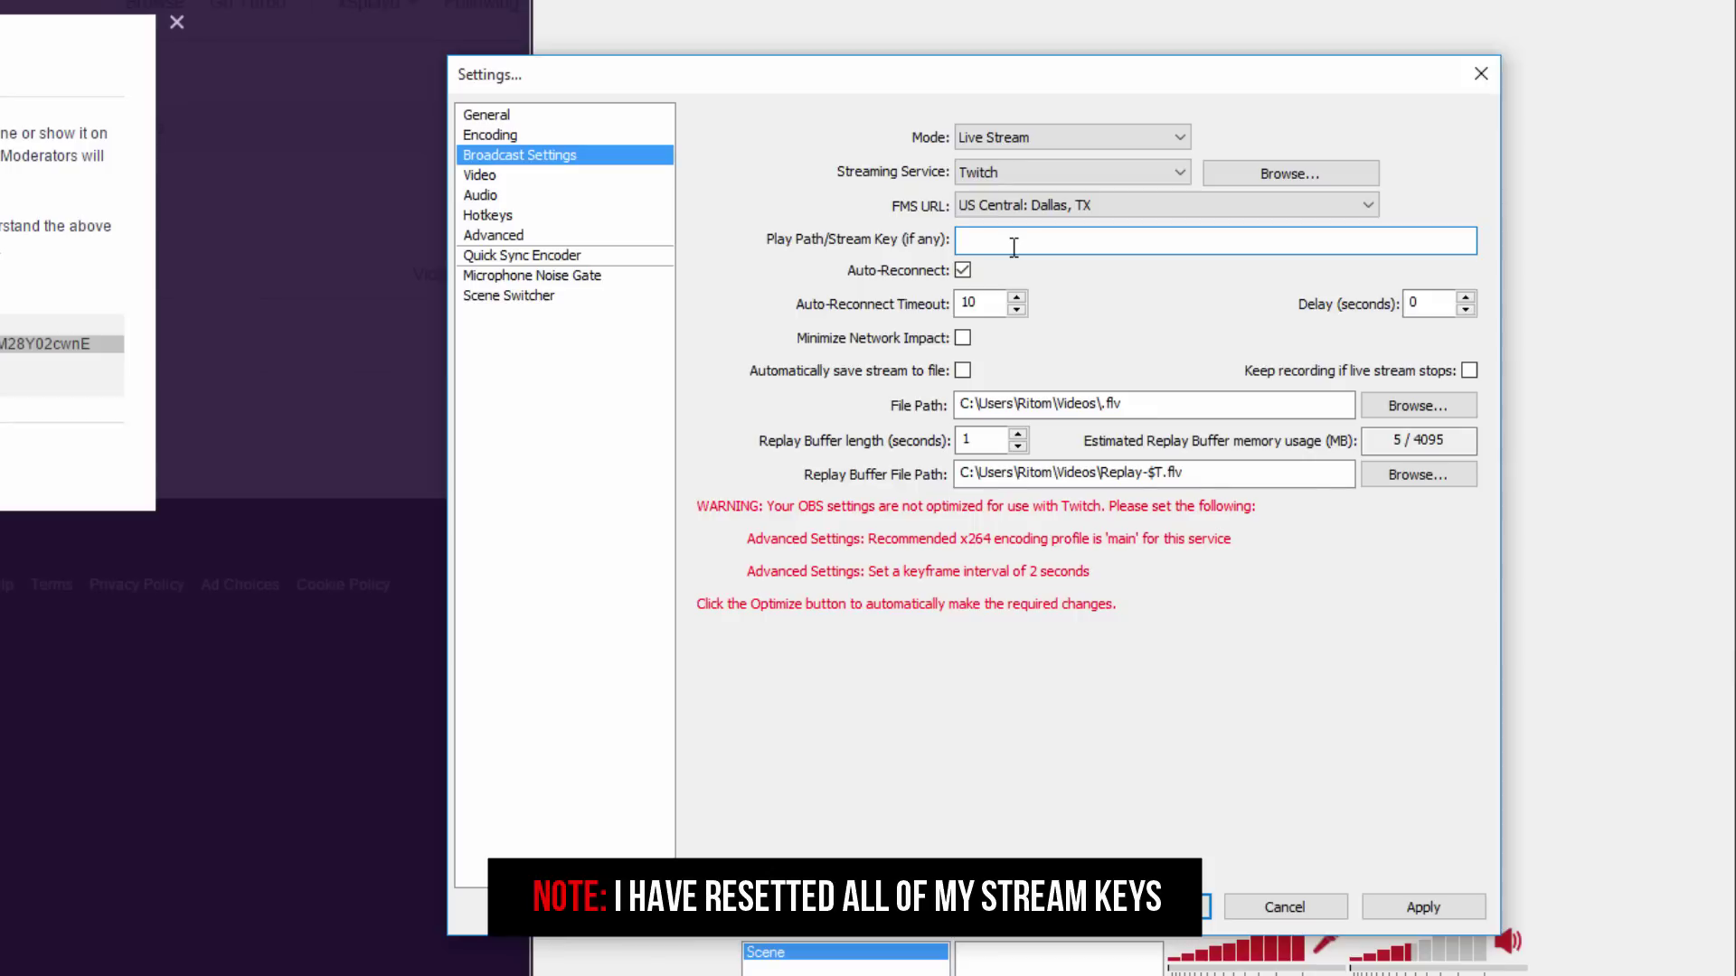
key("ctrl+v")
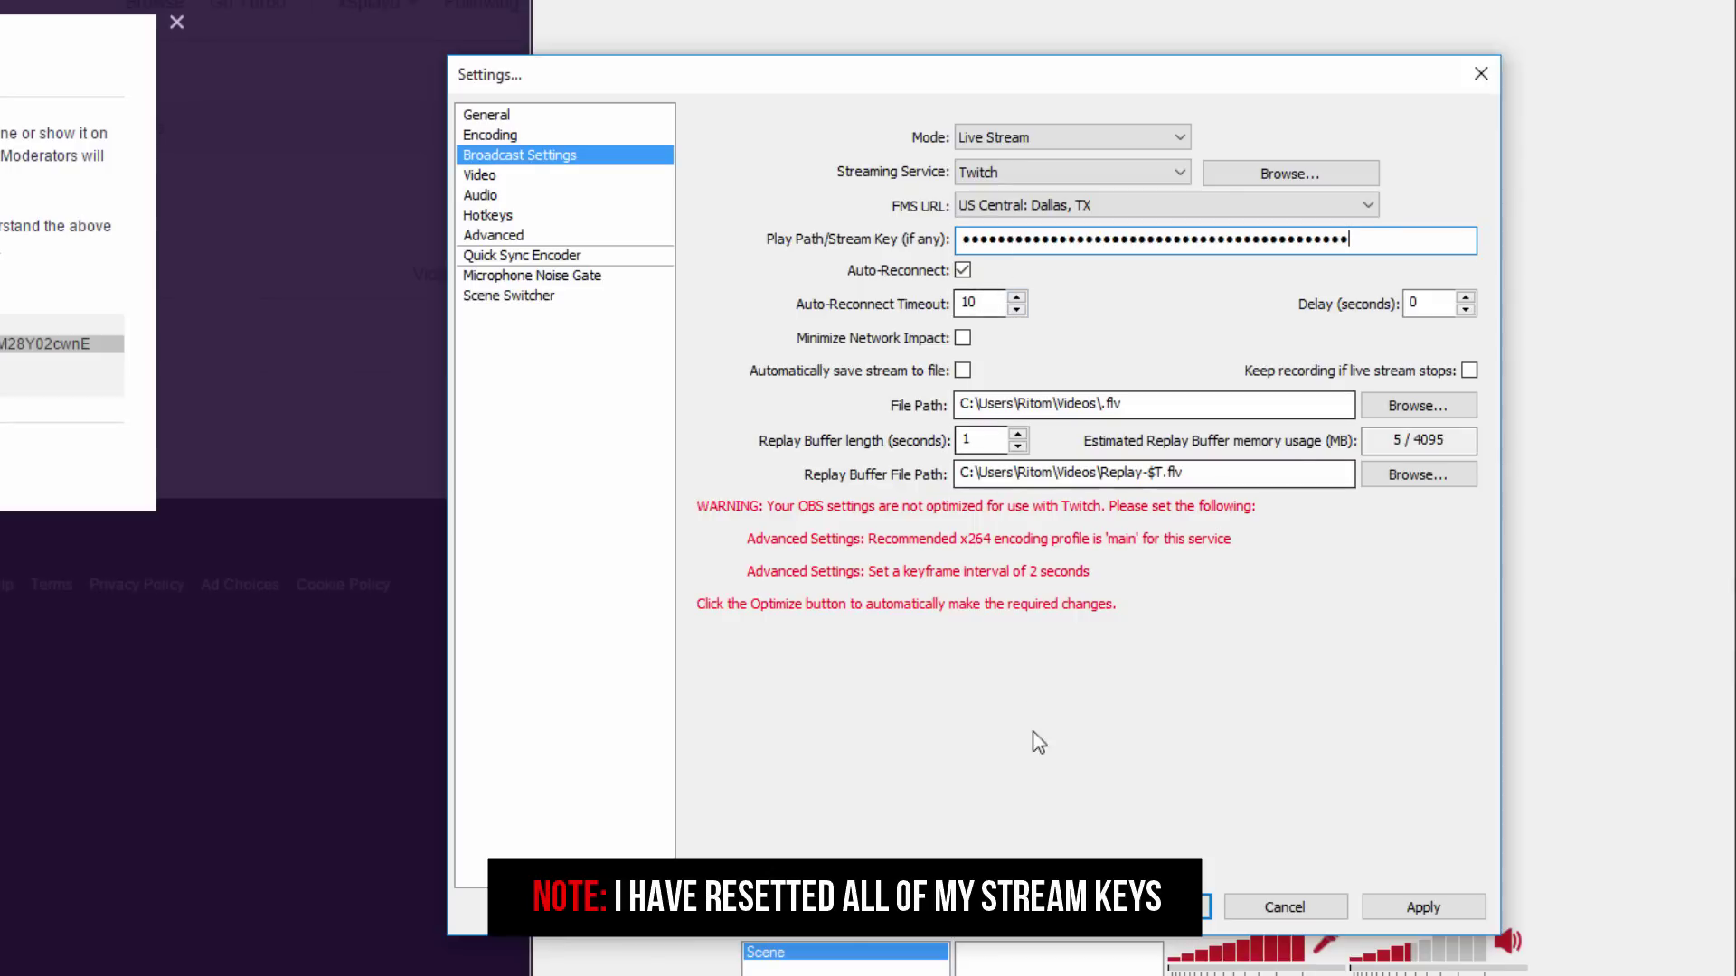
left_click(801, 906)
left_click(599, 594)
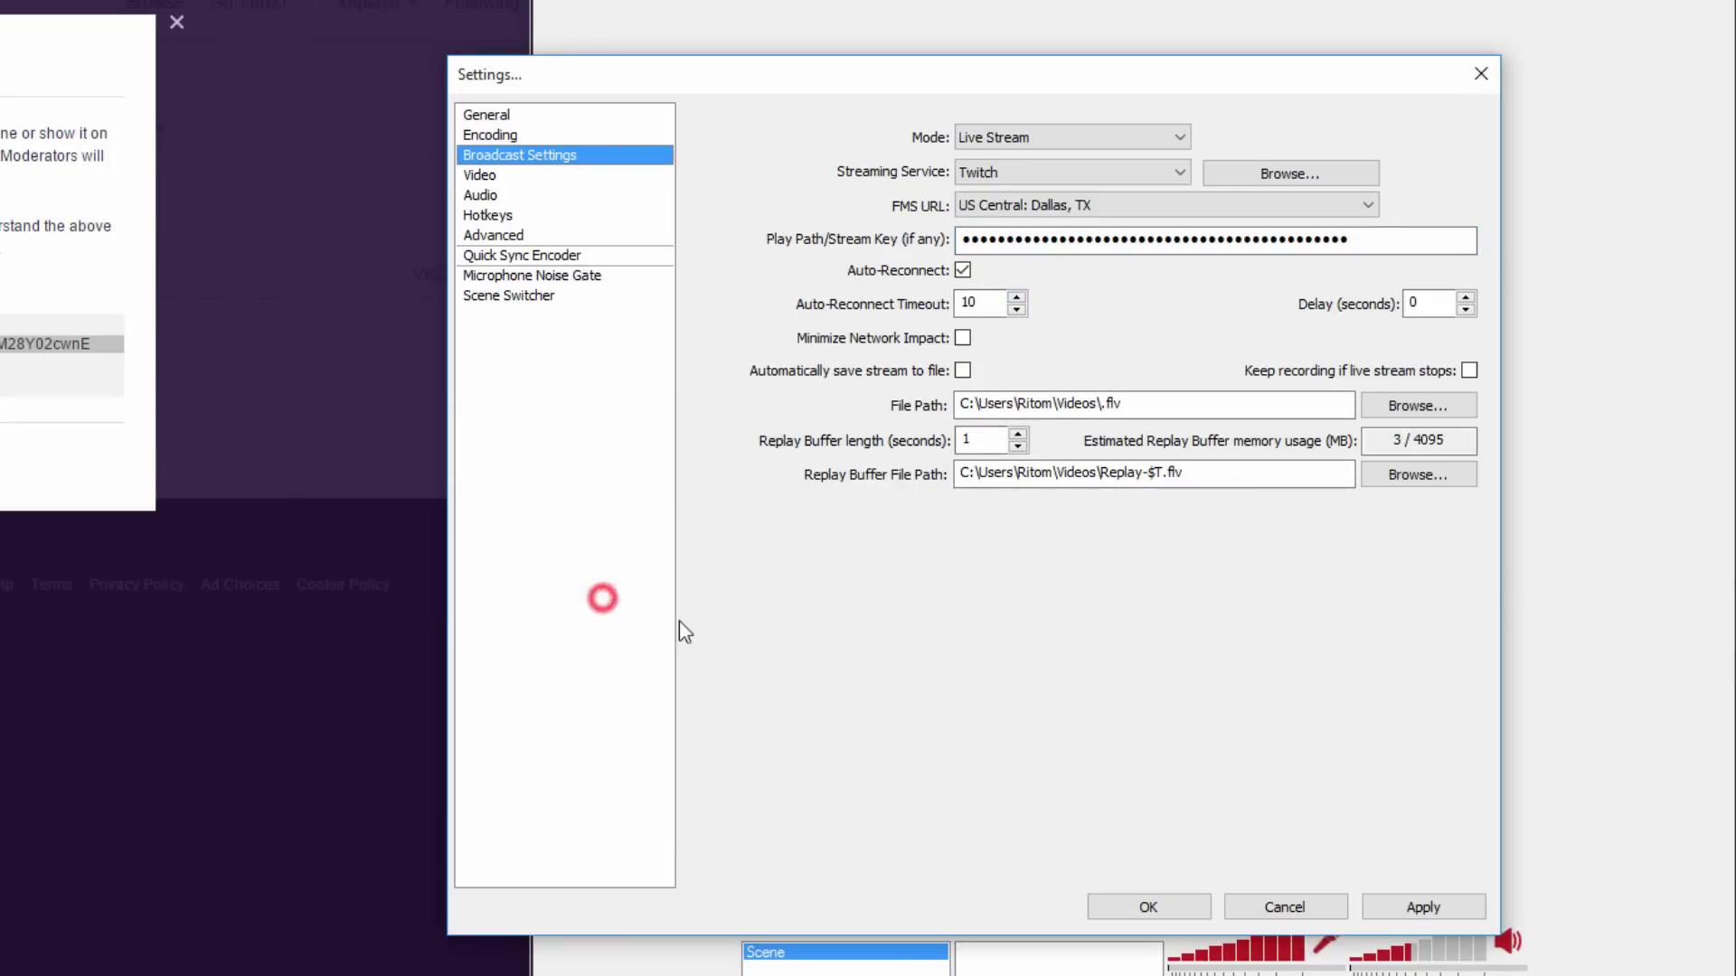
left_click(1399, 907)
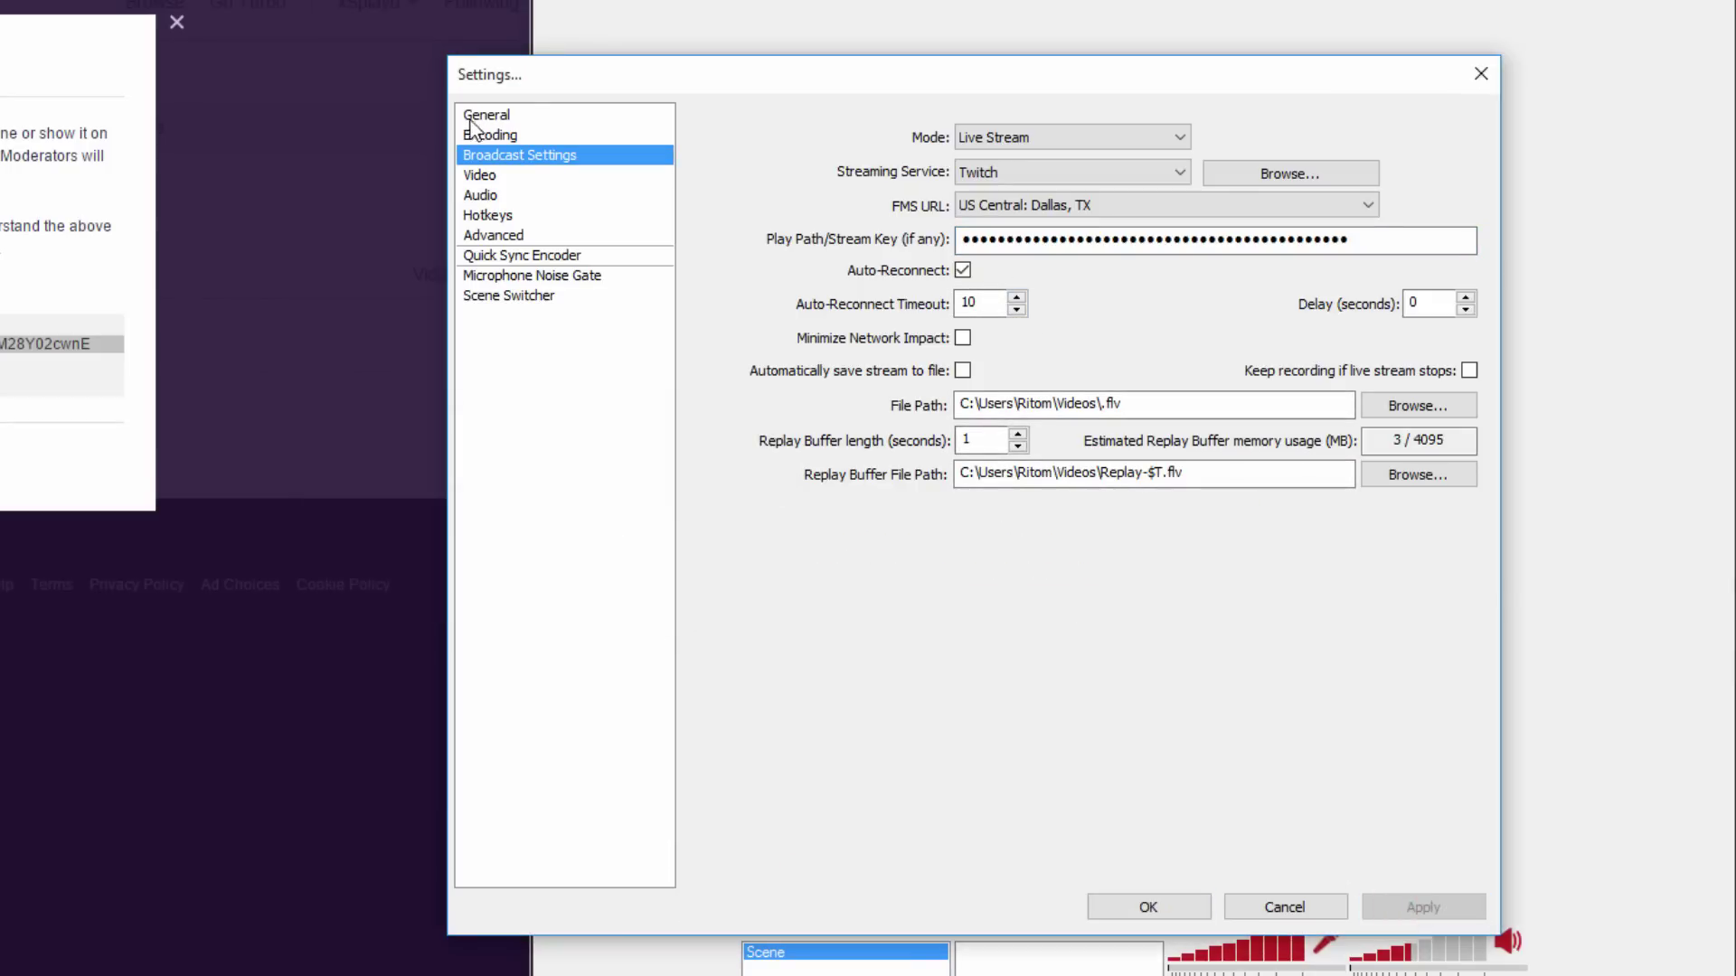
- Keep the video at 1920x1080, 30 FPS with no resolution downscale
left_click(494, 176)
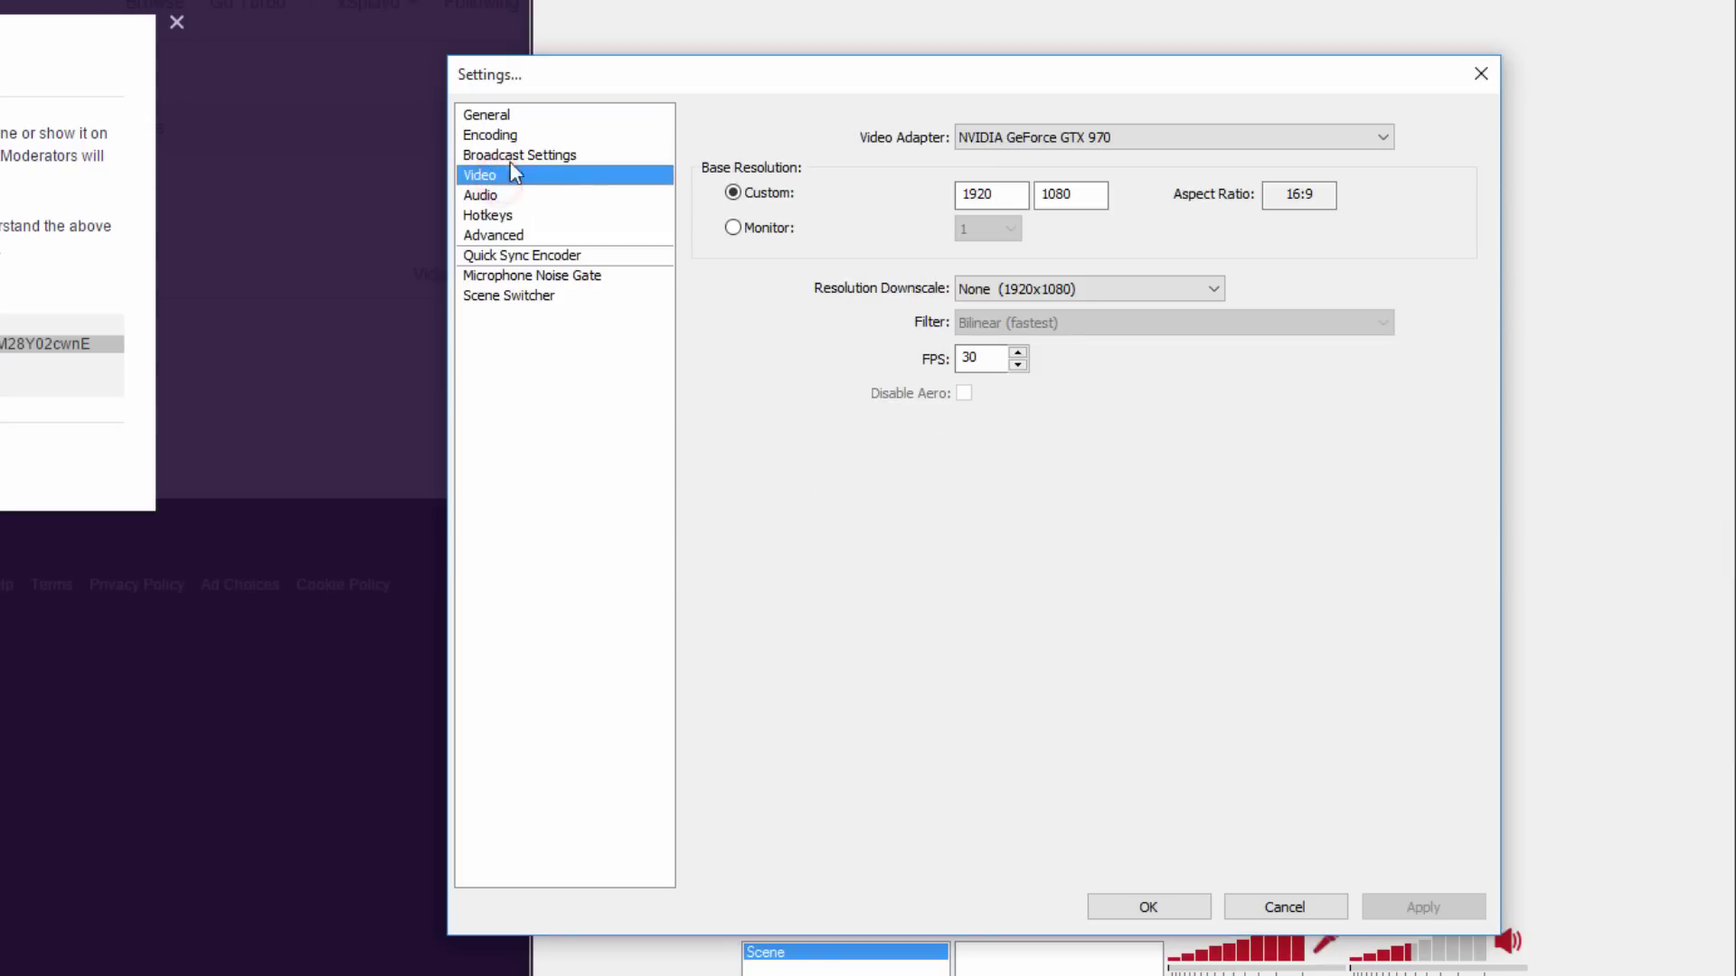
left_click(994, 289)
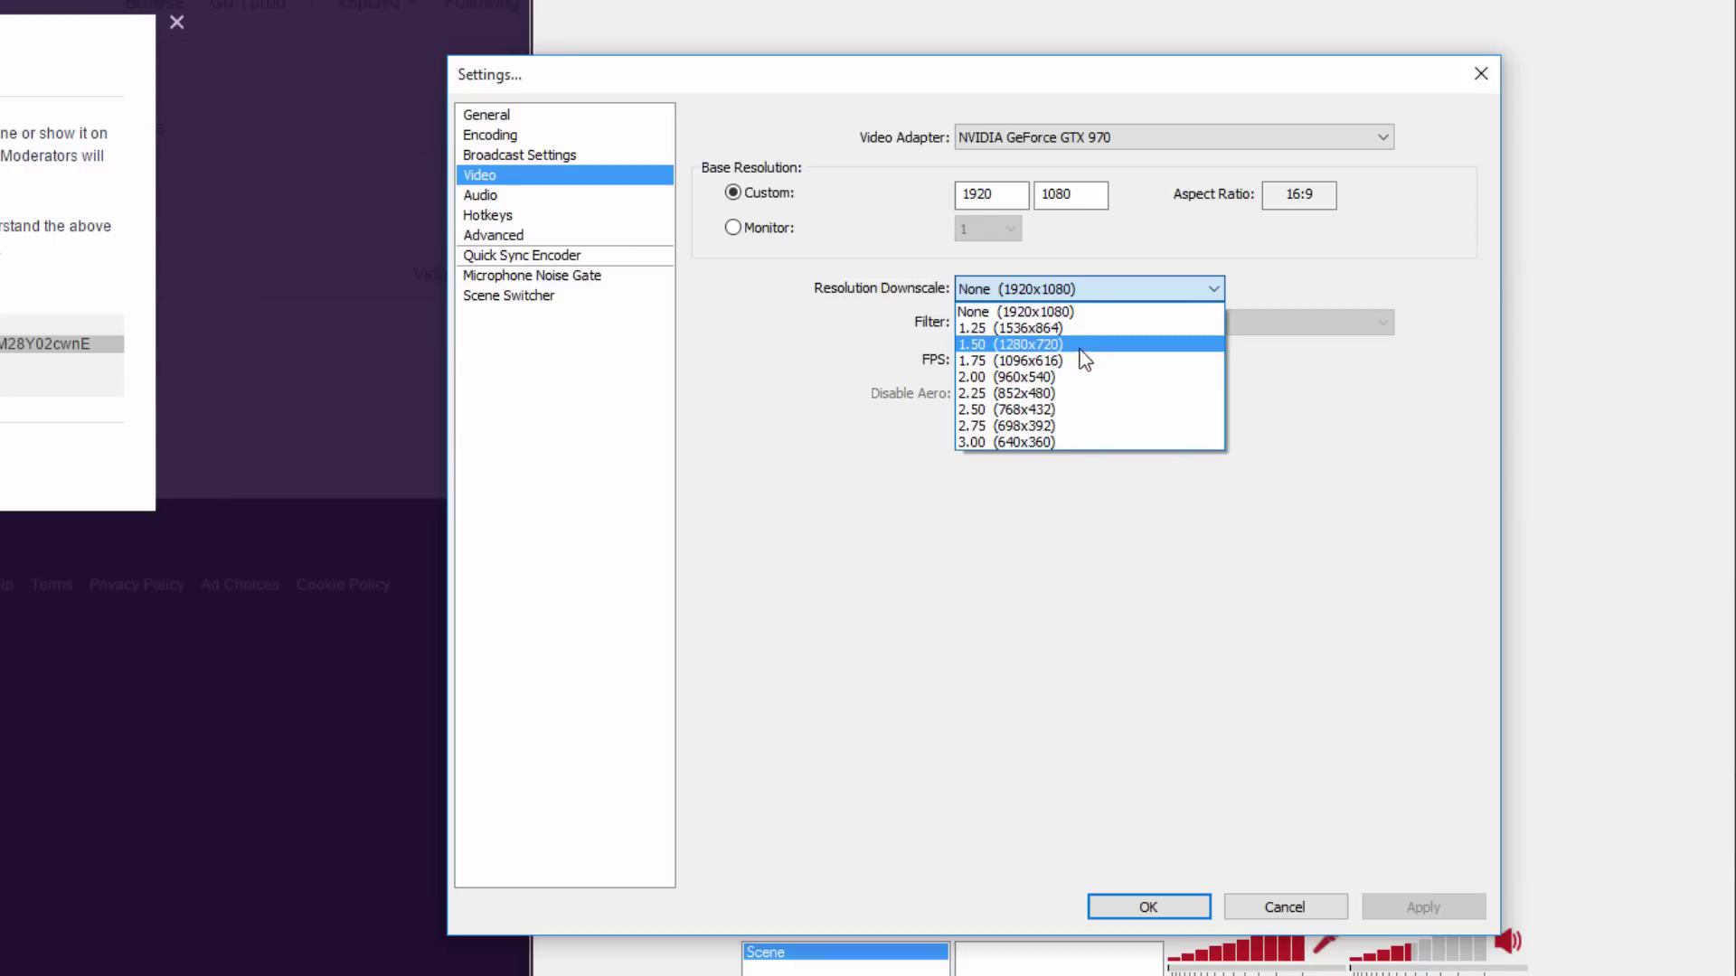
left_click(1249, 434)
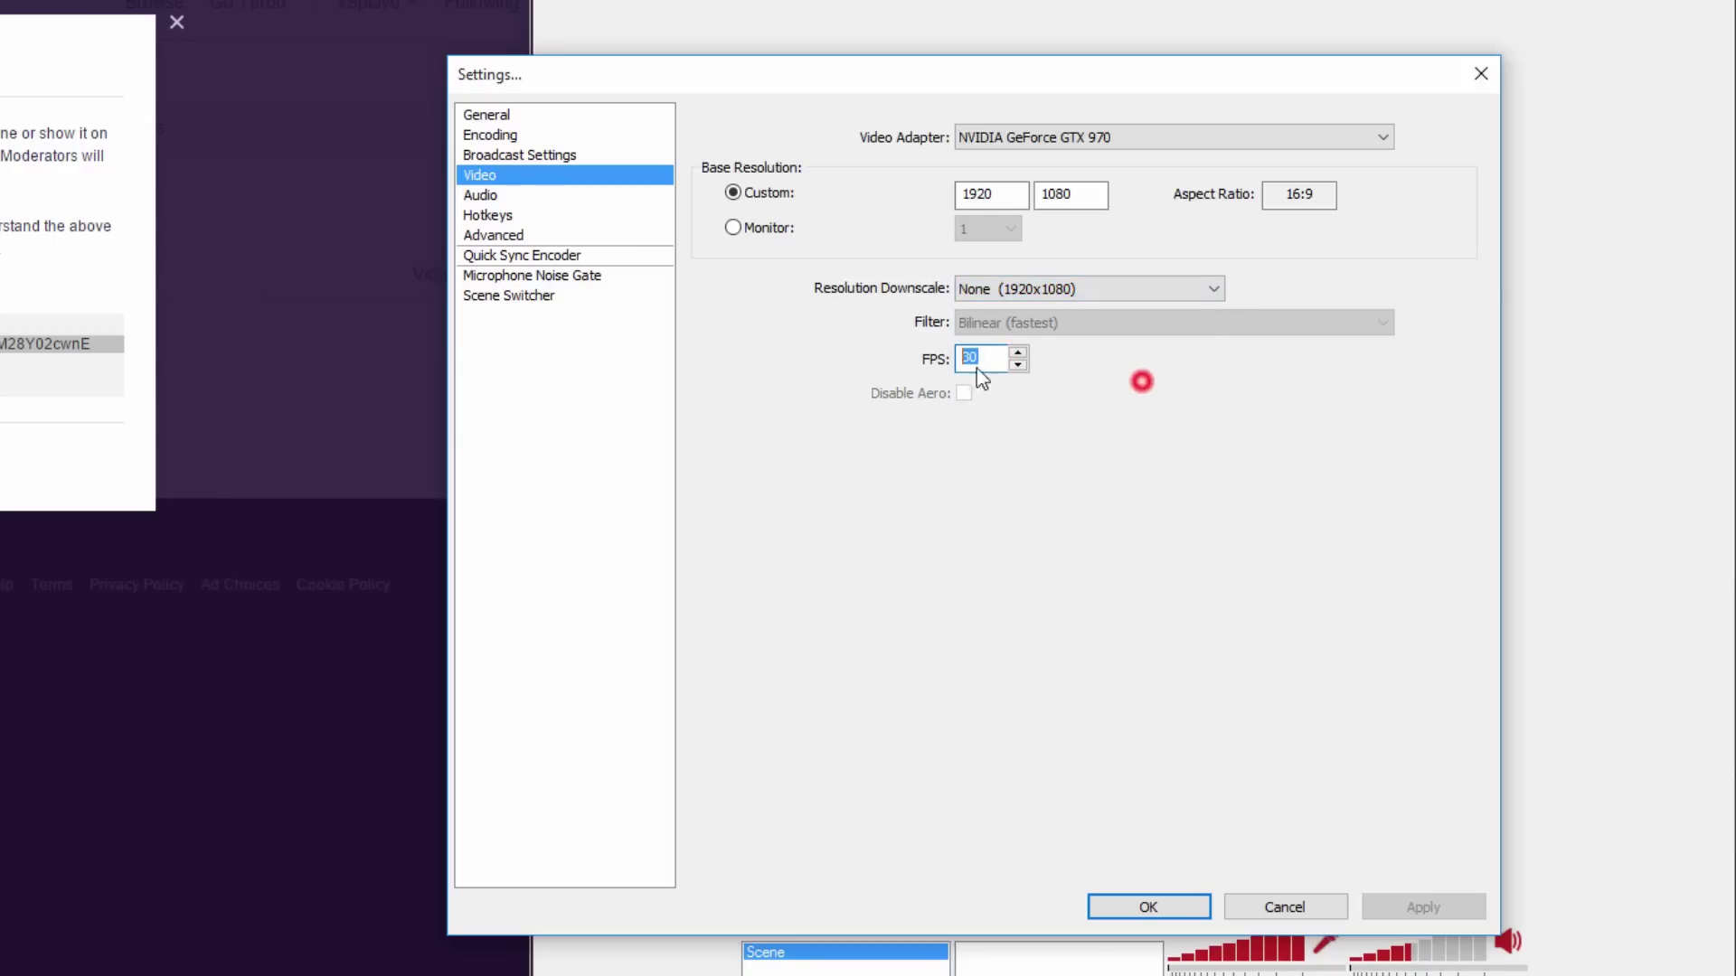
- Select the BLUE NESSIE USB MIC as the microphone device
left_click(493, 195)
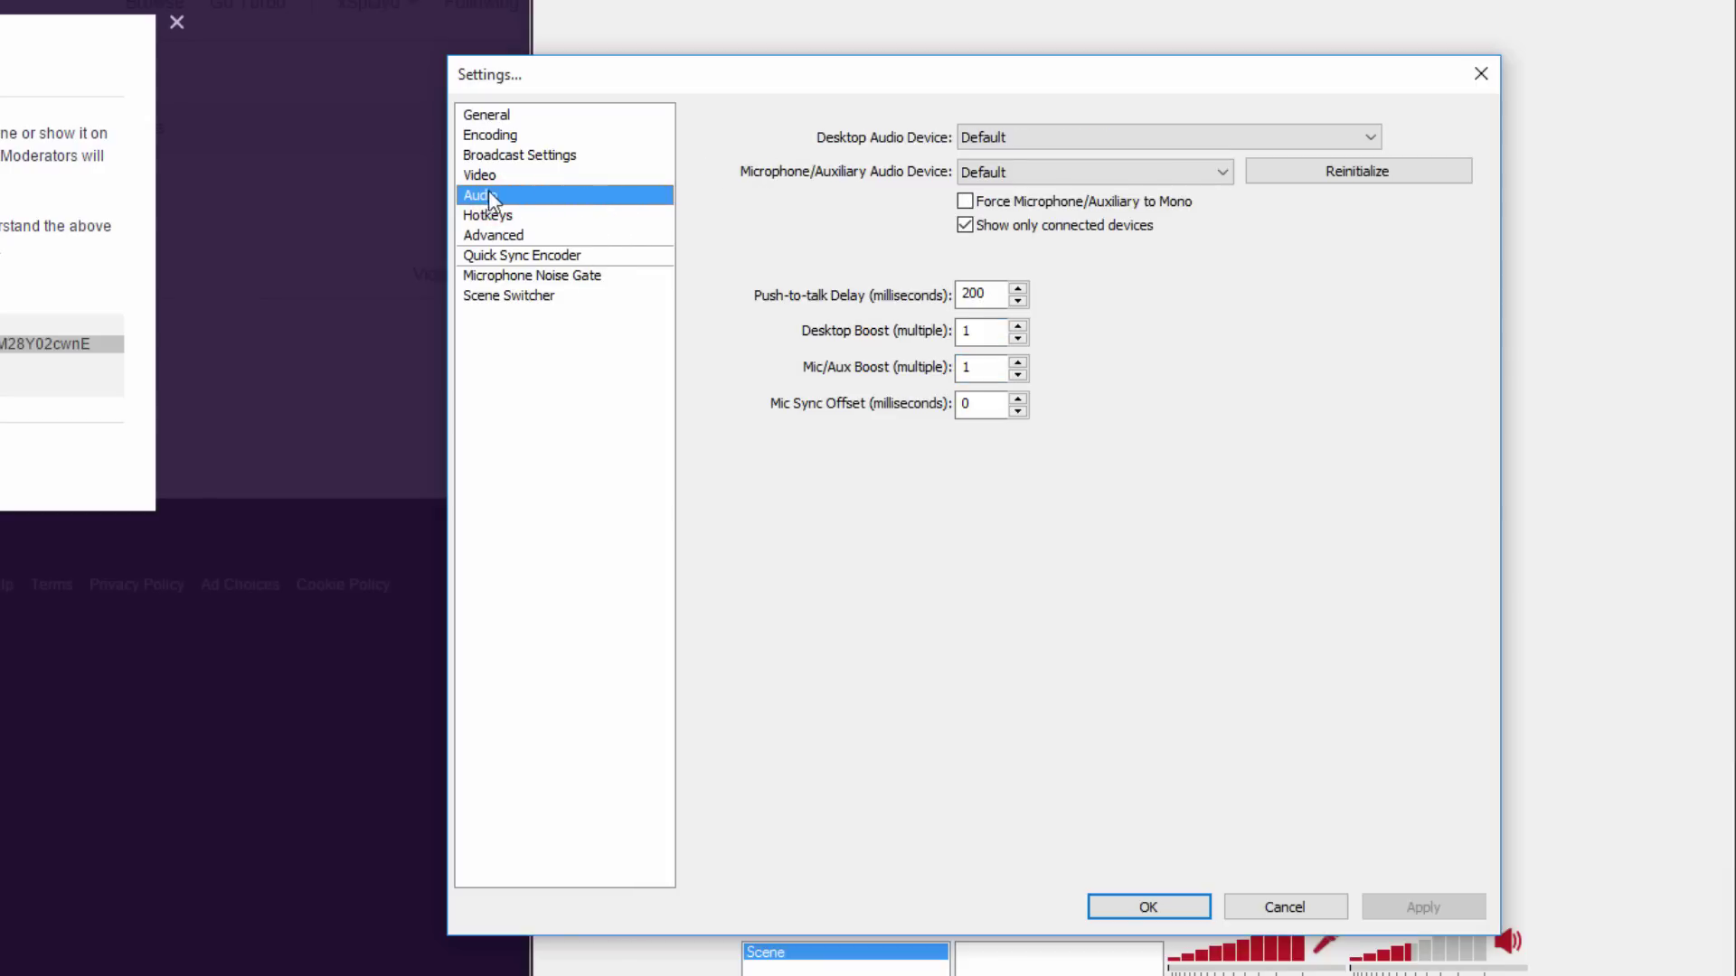
left_click(995, 173)
left_click(1013, 228)
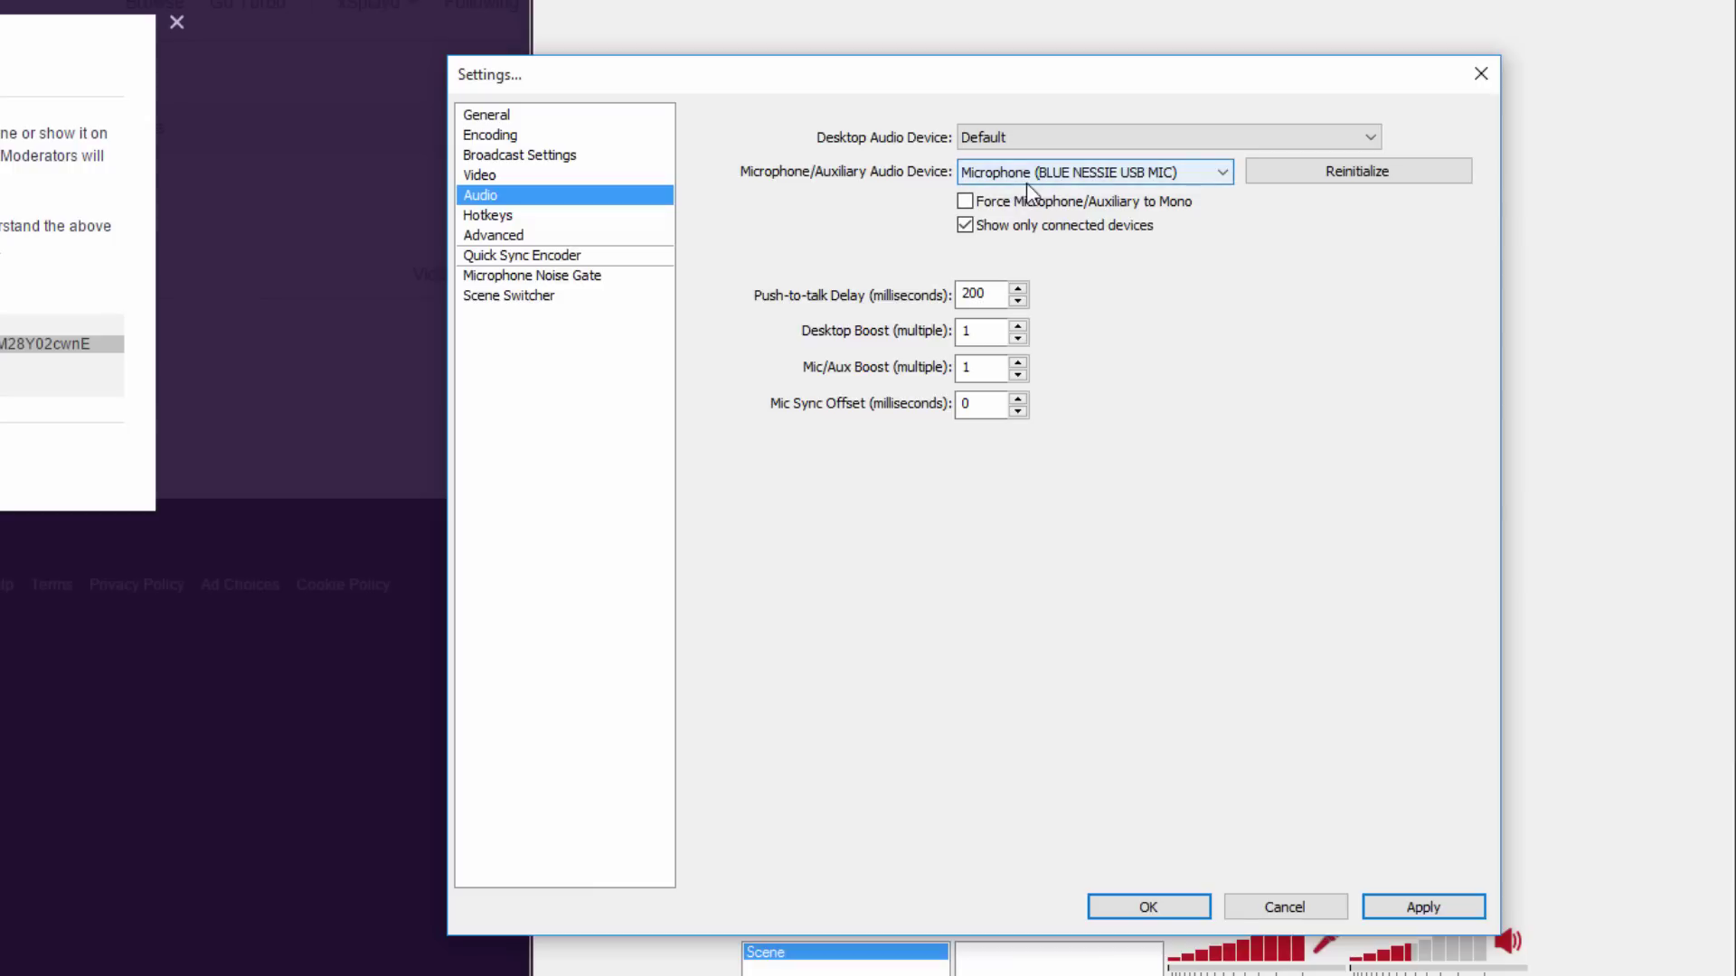
- Save the audio settings and add a Game Capture source with its default name
left_click(1424, 908)
left_click(1149, 907)
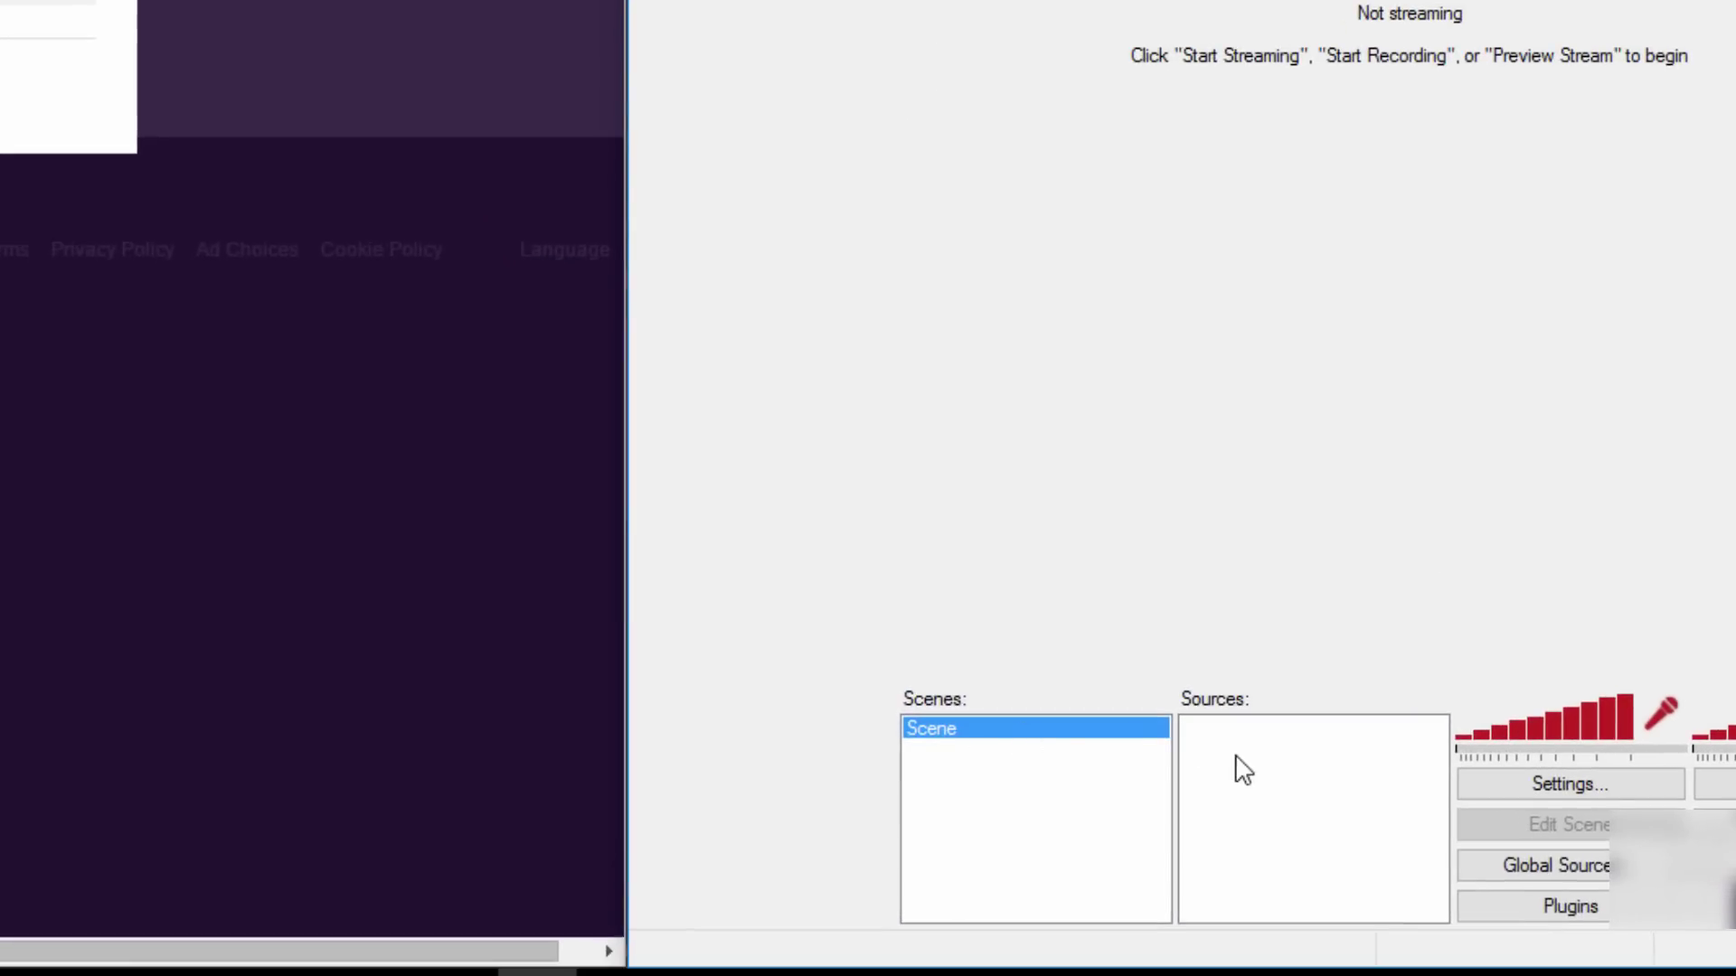
right_click(1238, 764)
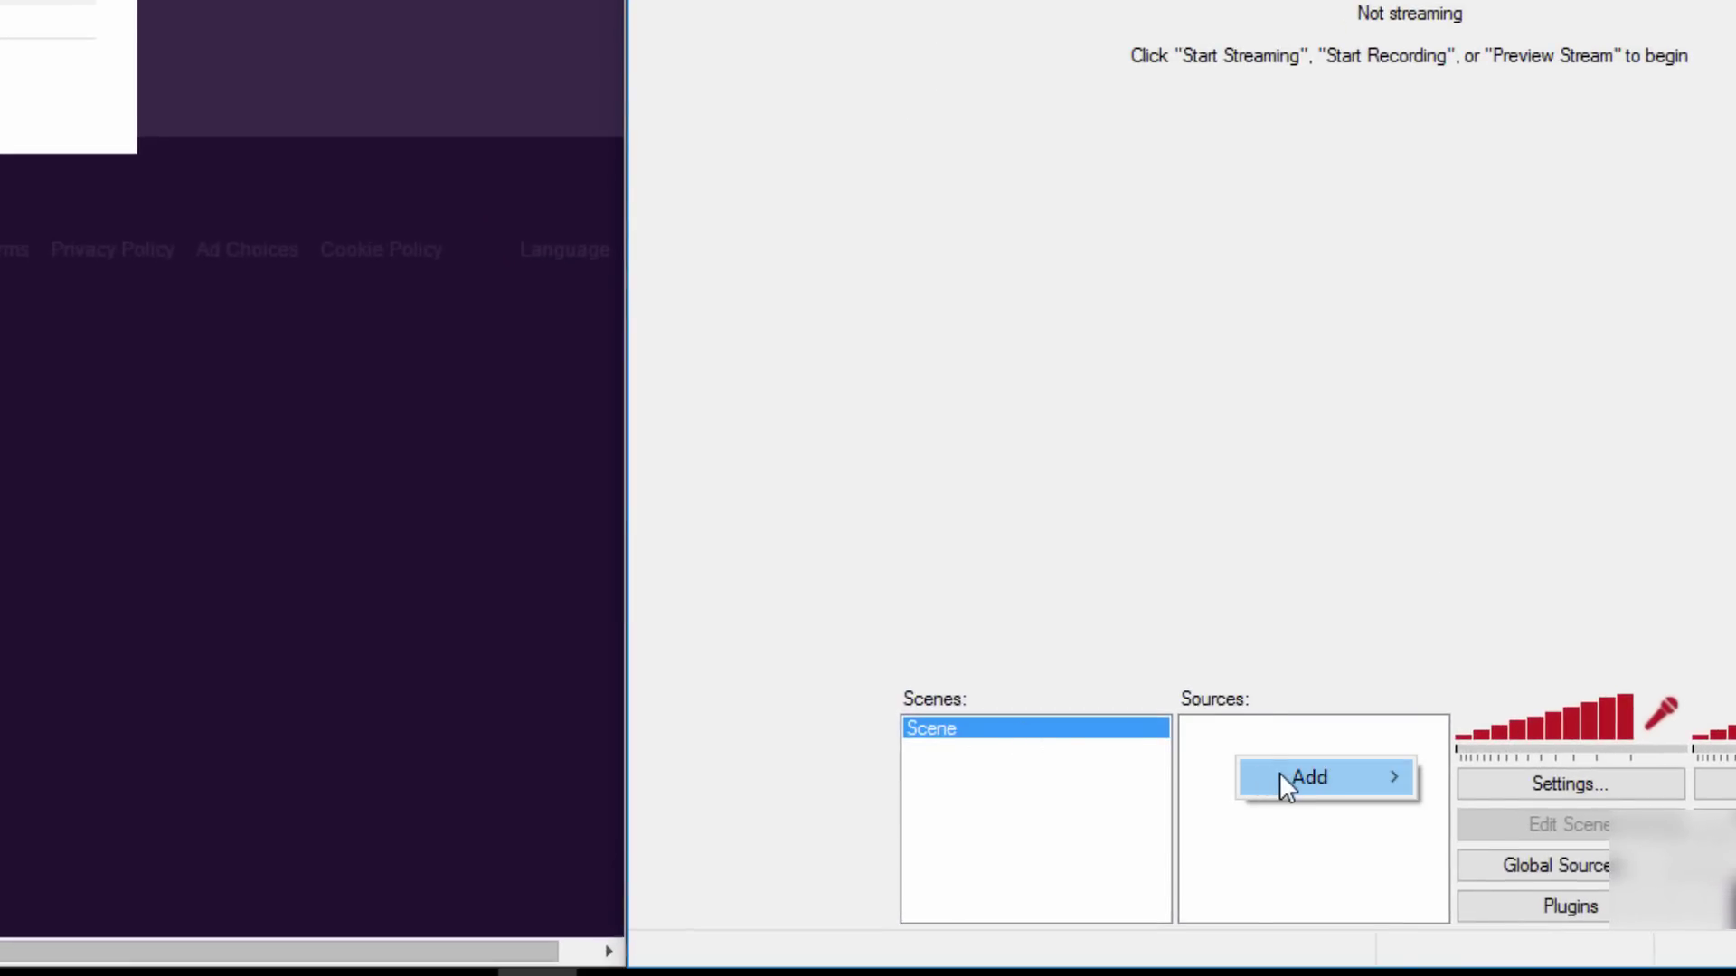
mouse_move(1280, 777)
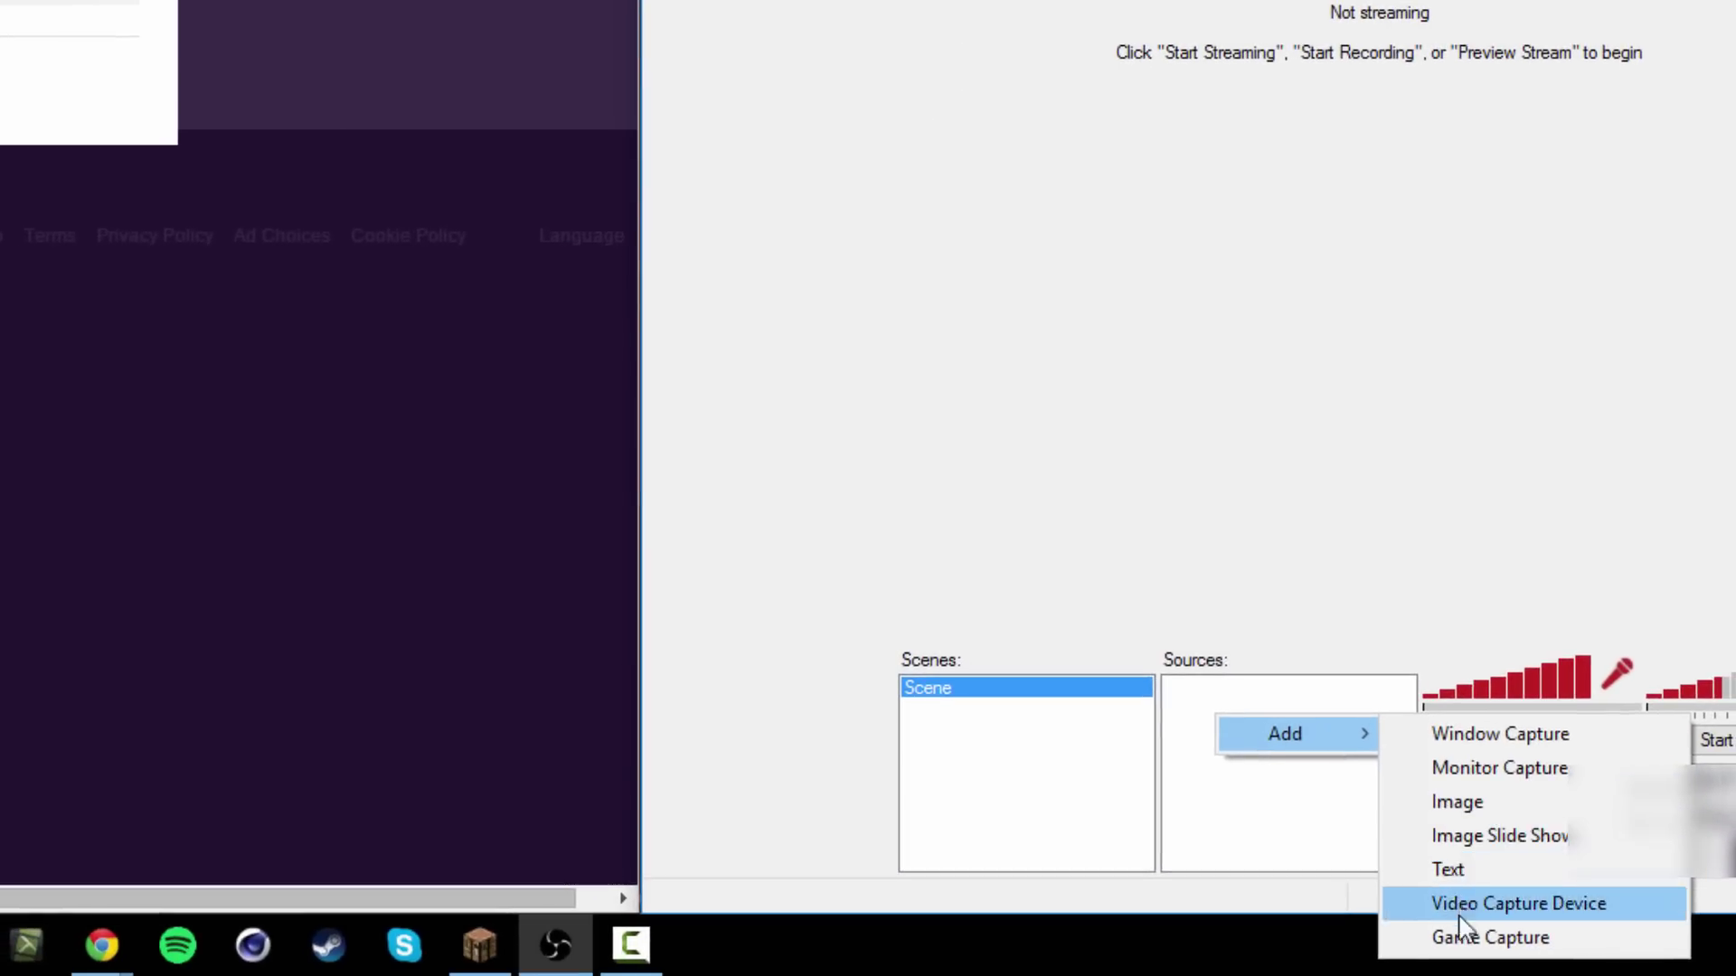
left_click(1464, 937)
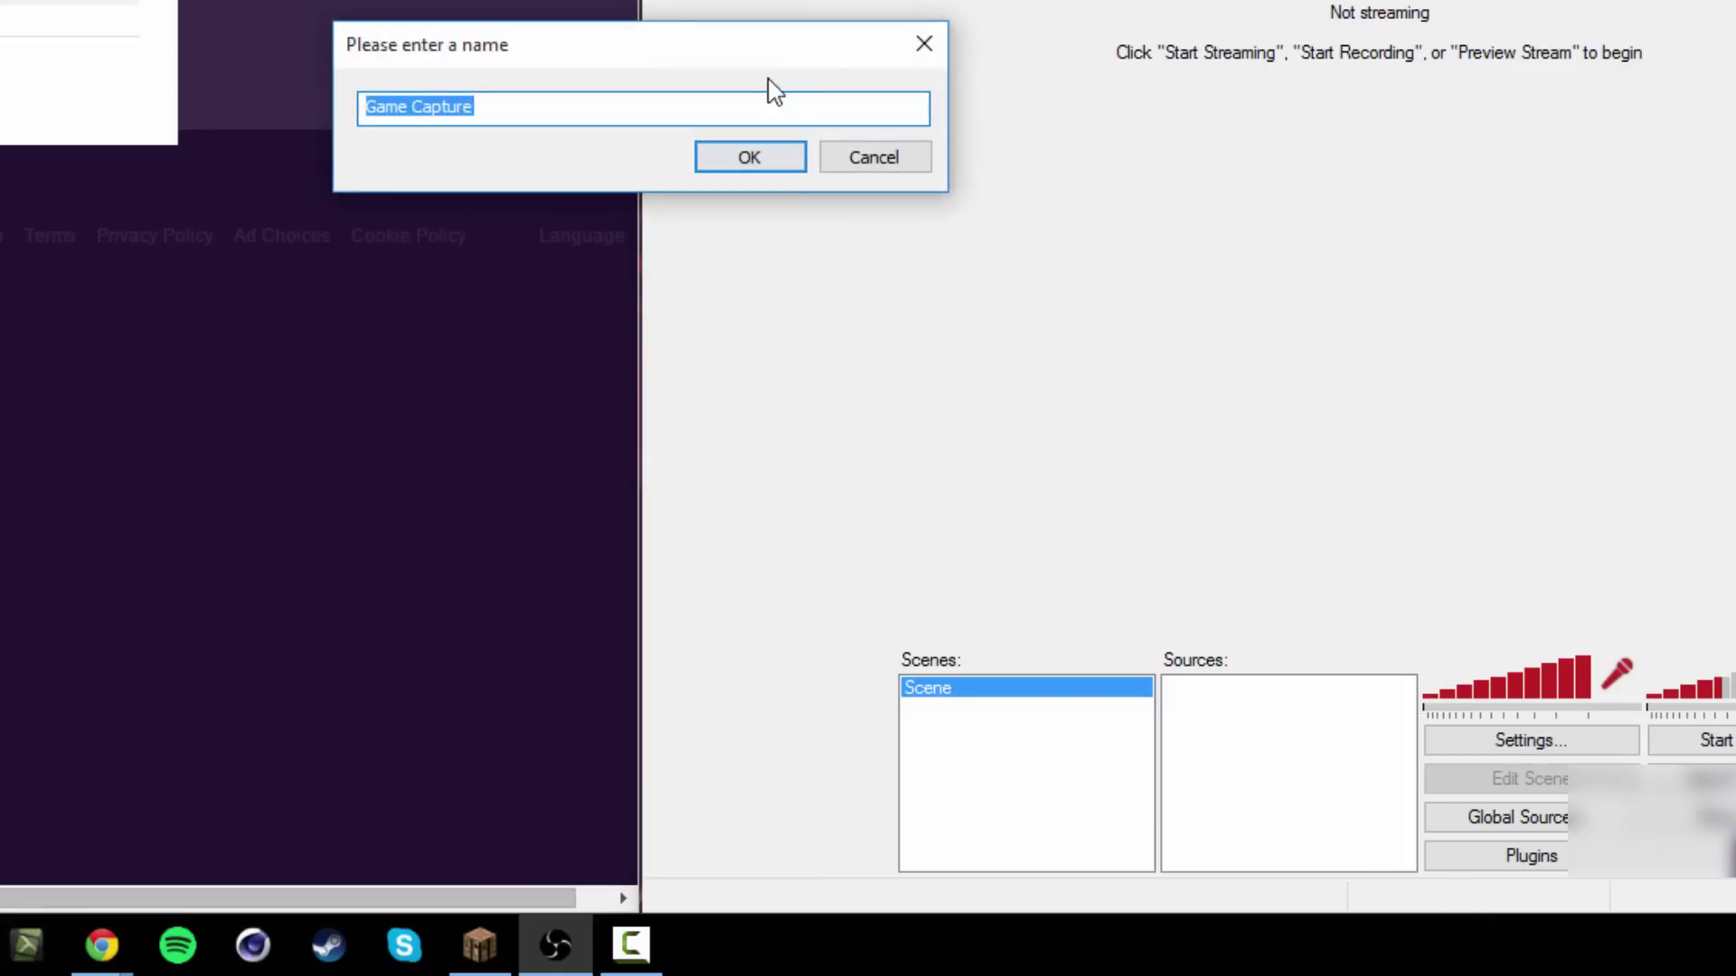
left_click_drag(768, 59, 1013, 122)
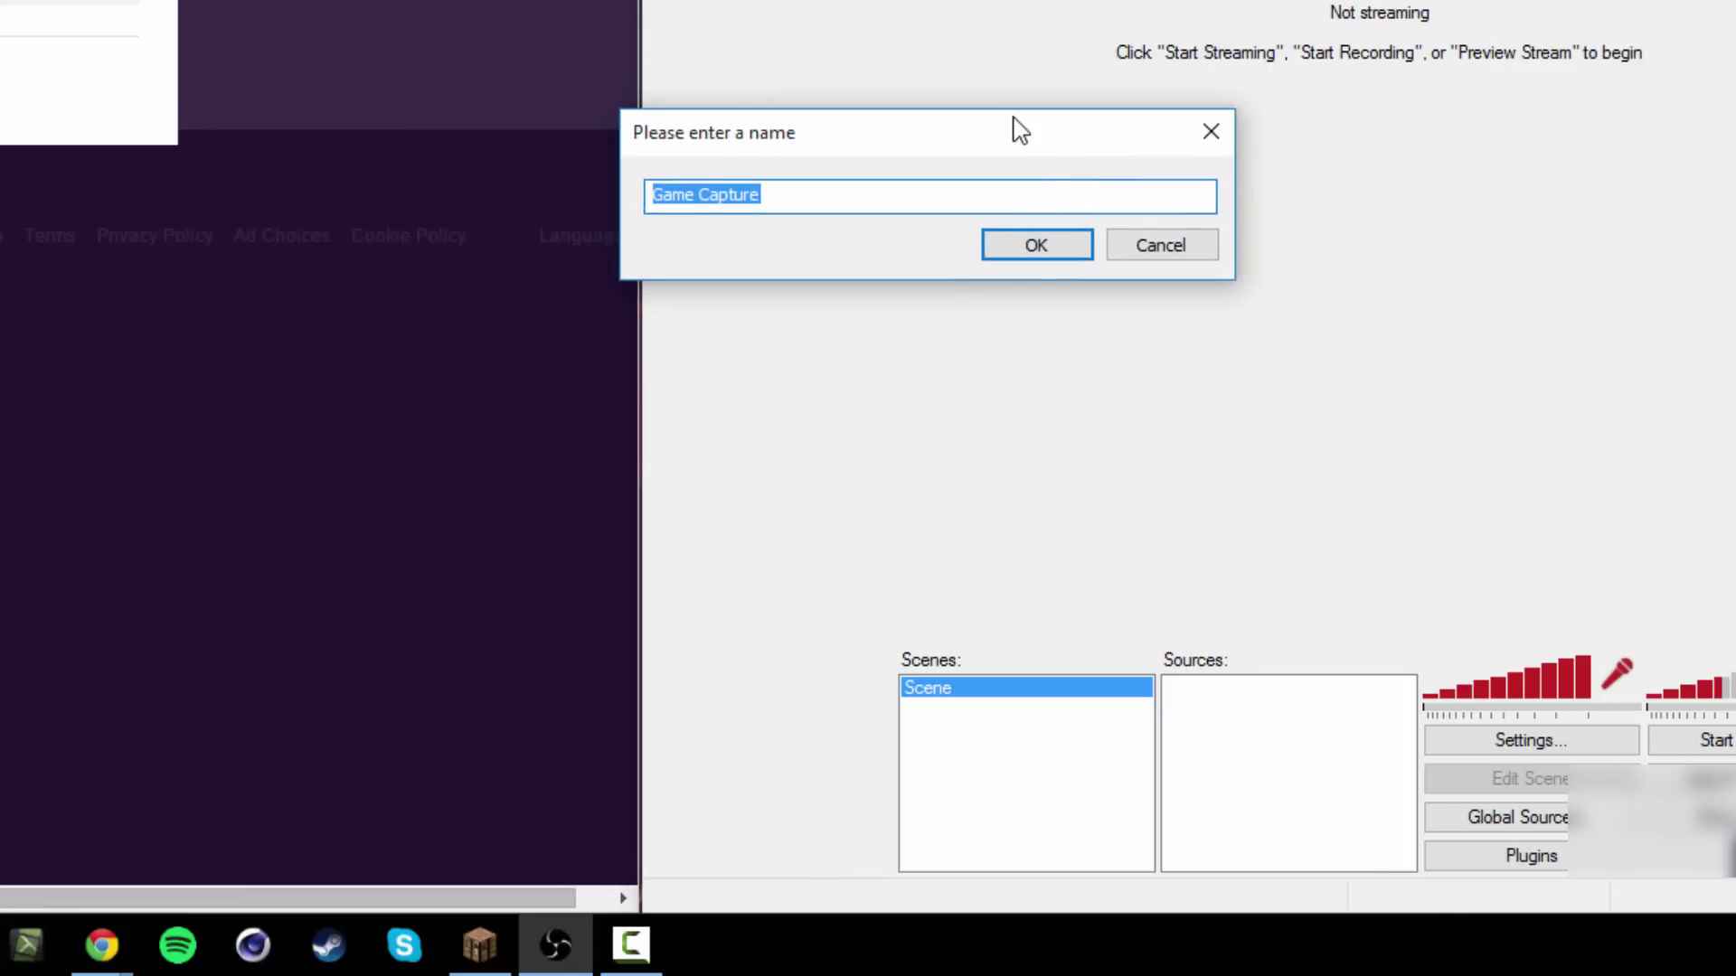
left_click(1033, 248)
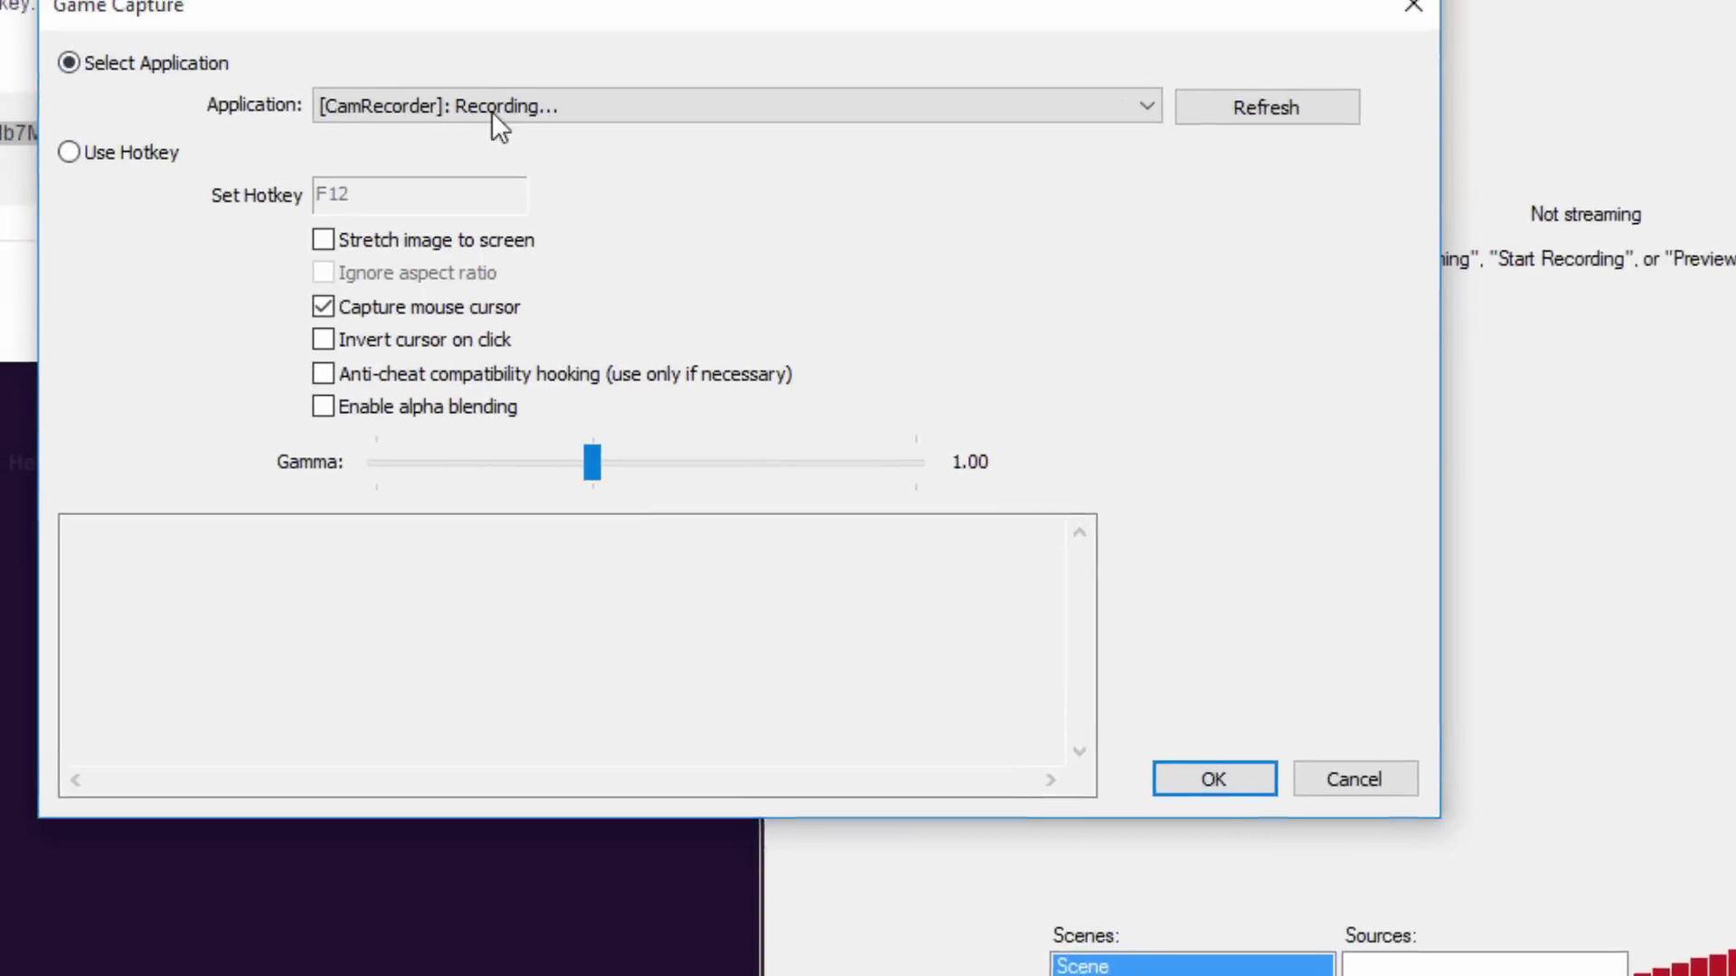
- Capture the [javaw]: Minecraft 1.8.8 window, stretched to fill the screen
left_click(484, 113)
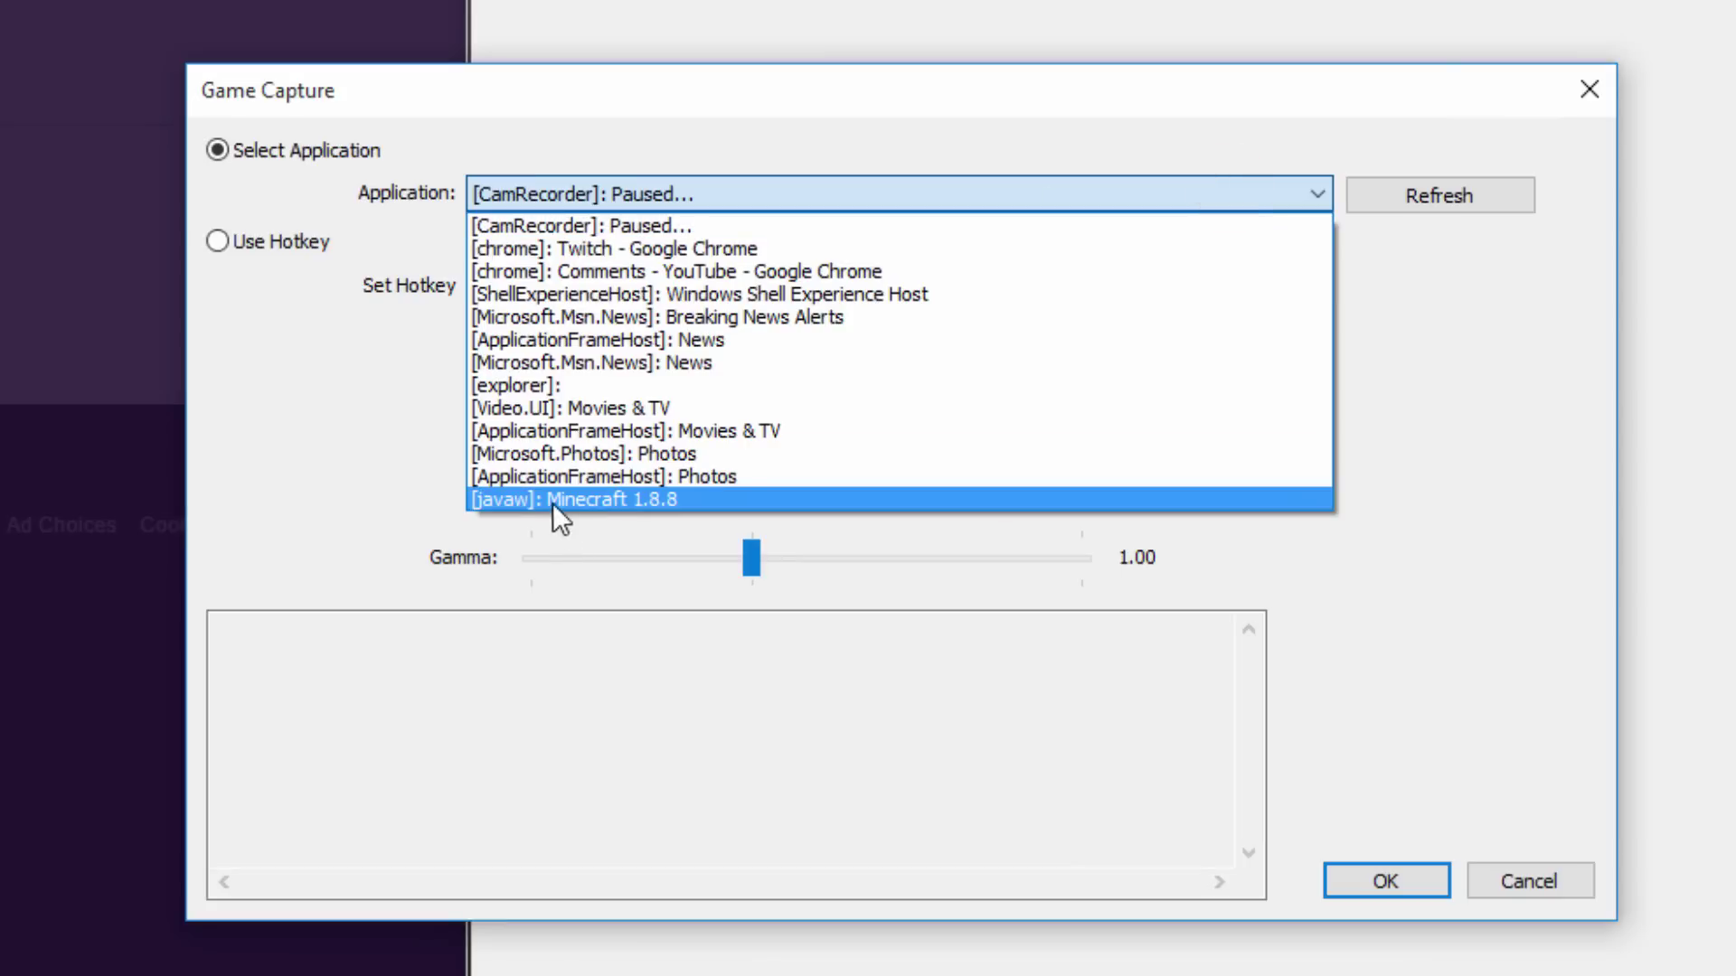
left_click(532, 498)
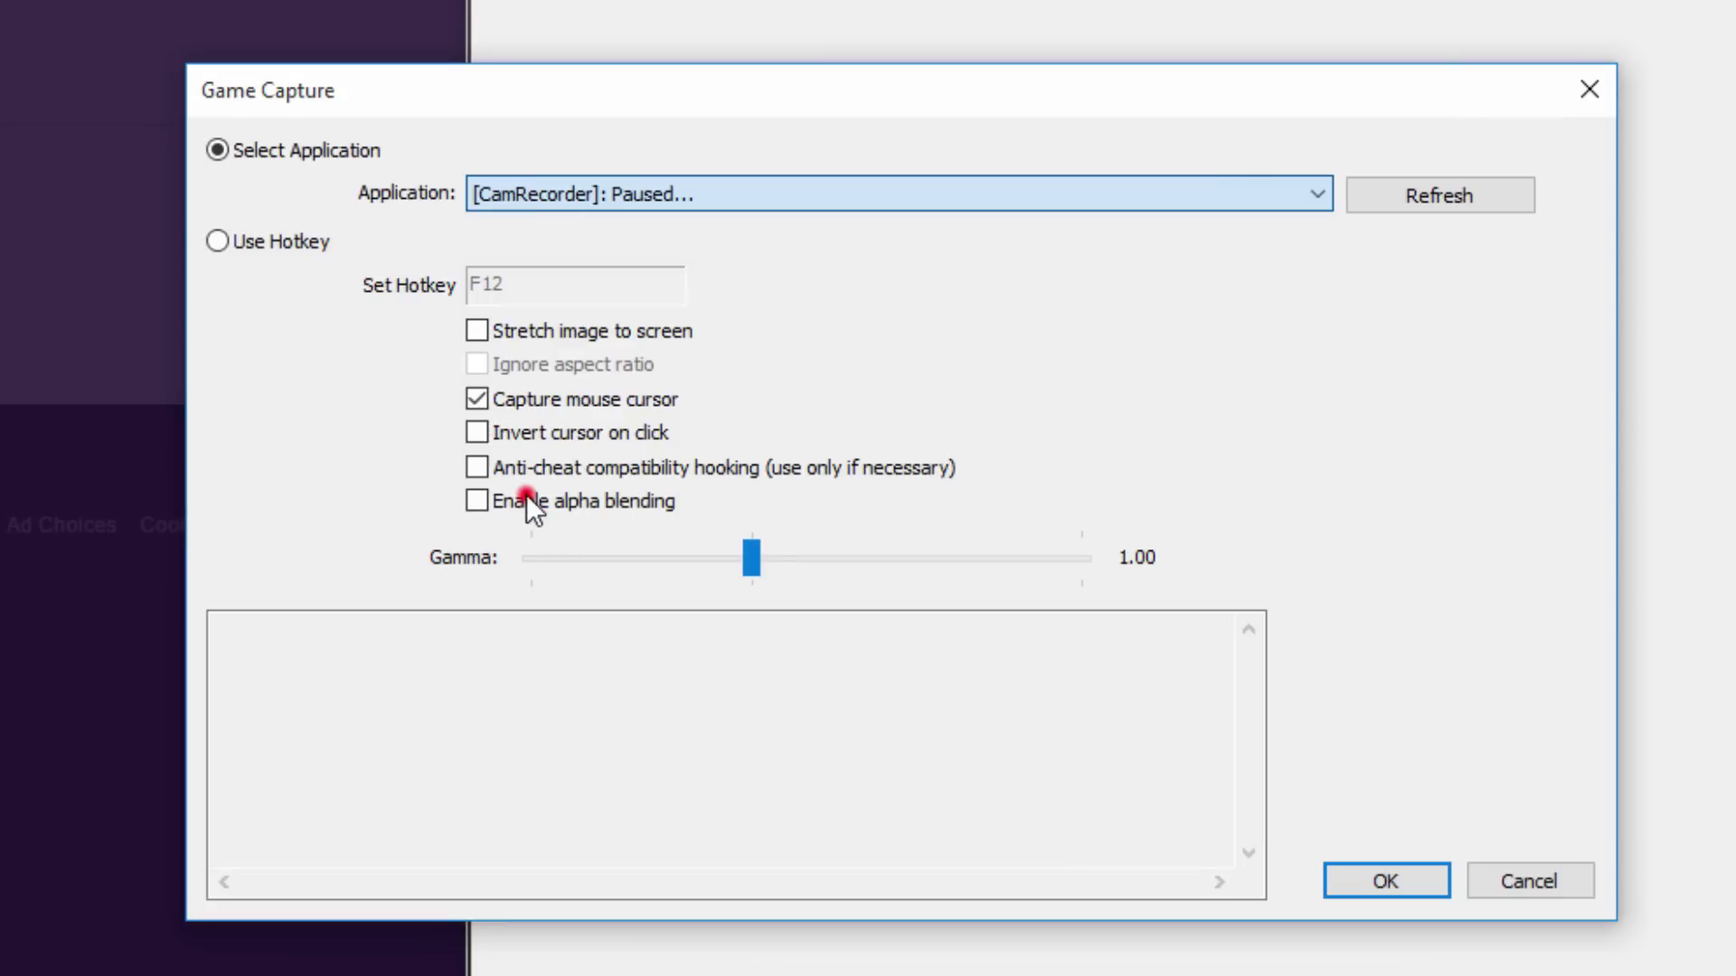
left_click(476, 330)
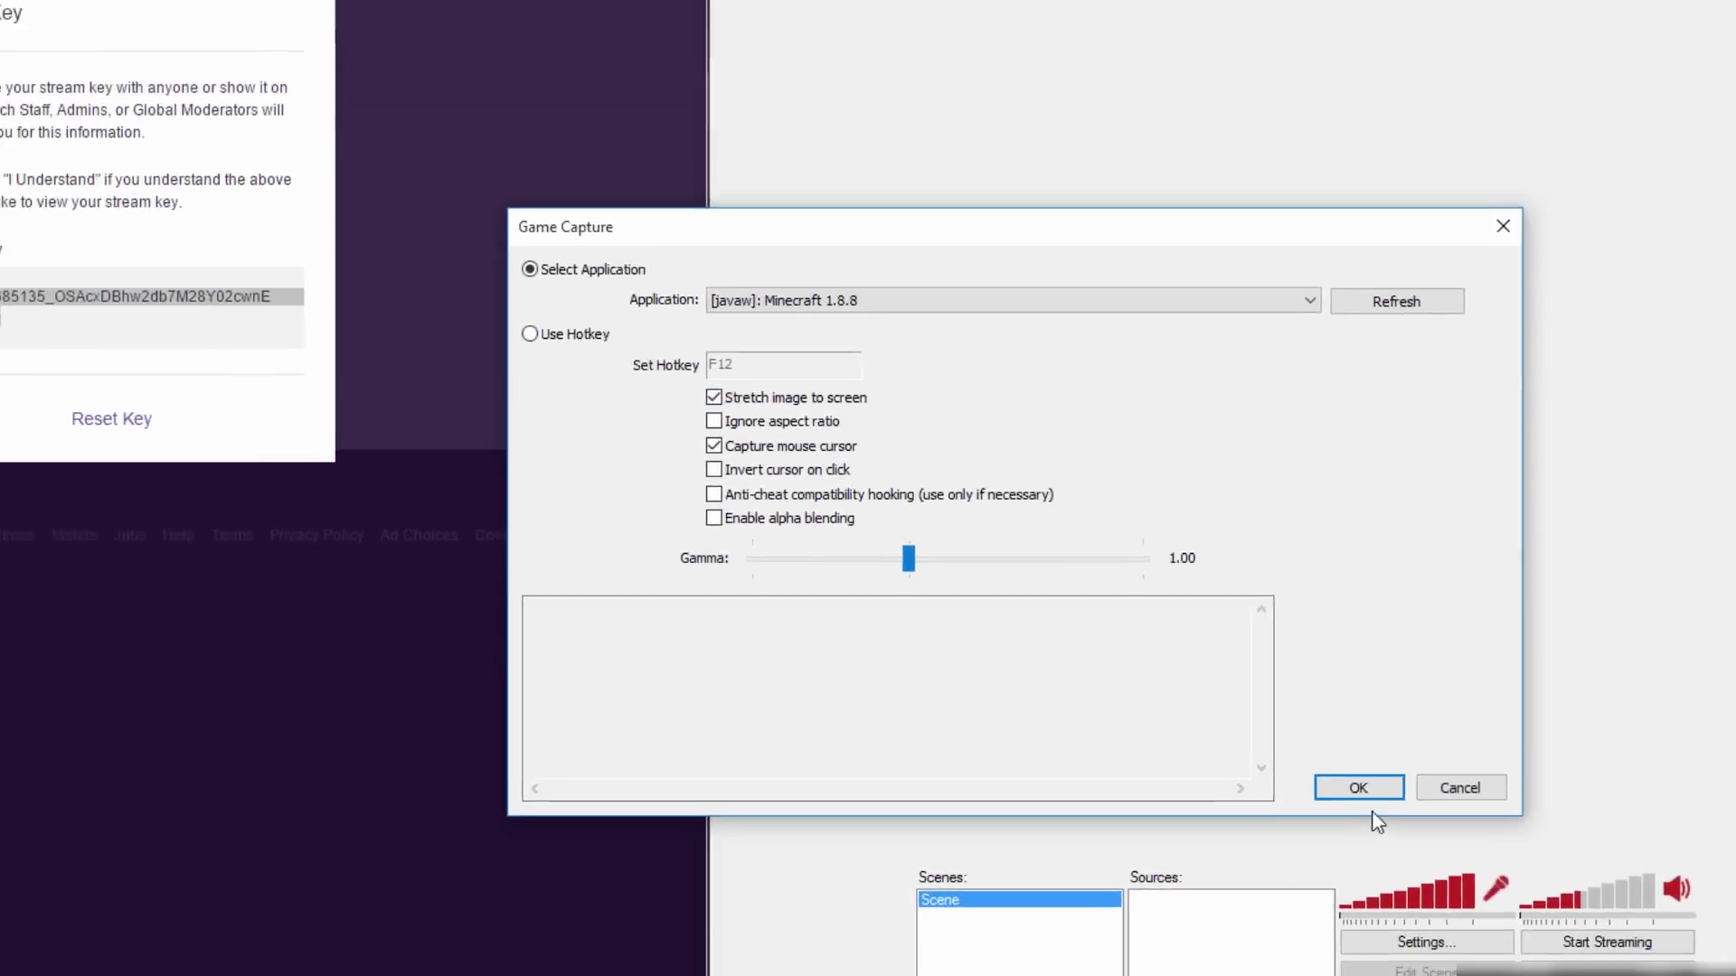
- Confirm the Game Capture source, preview the Minecraft stream output, then stop the preview
left_click(1385, 881)
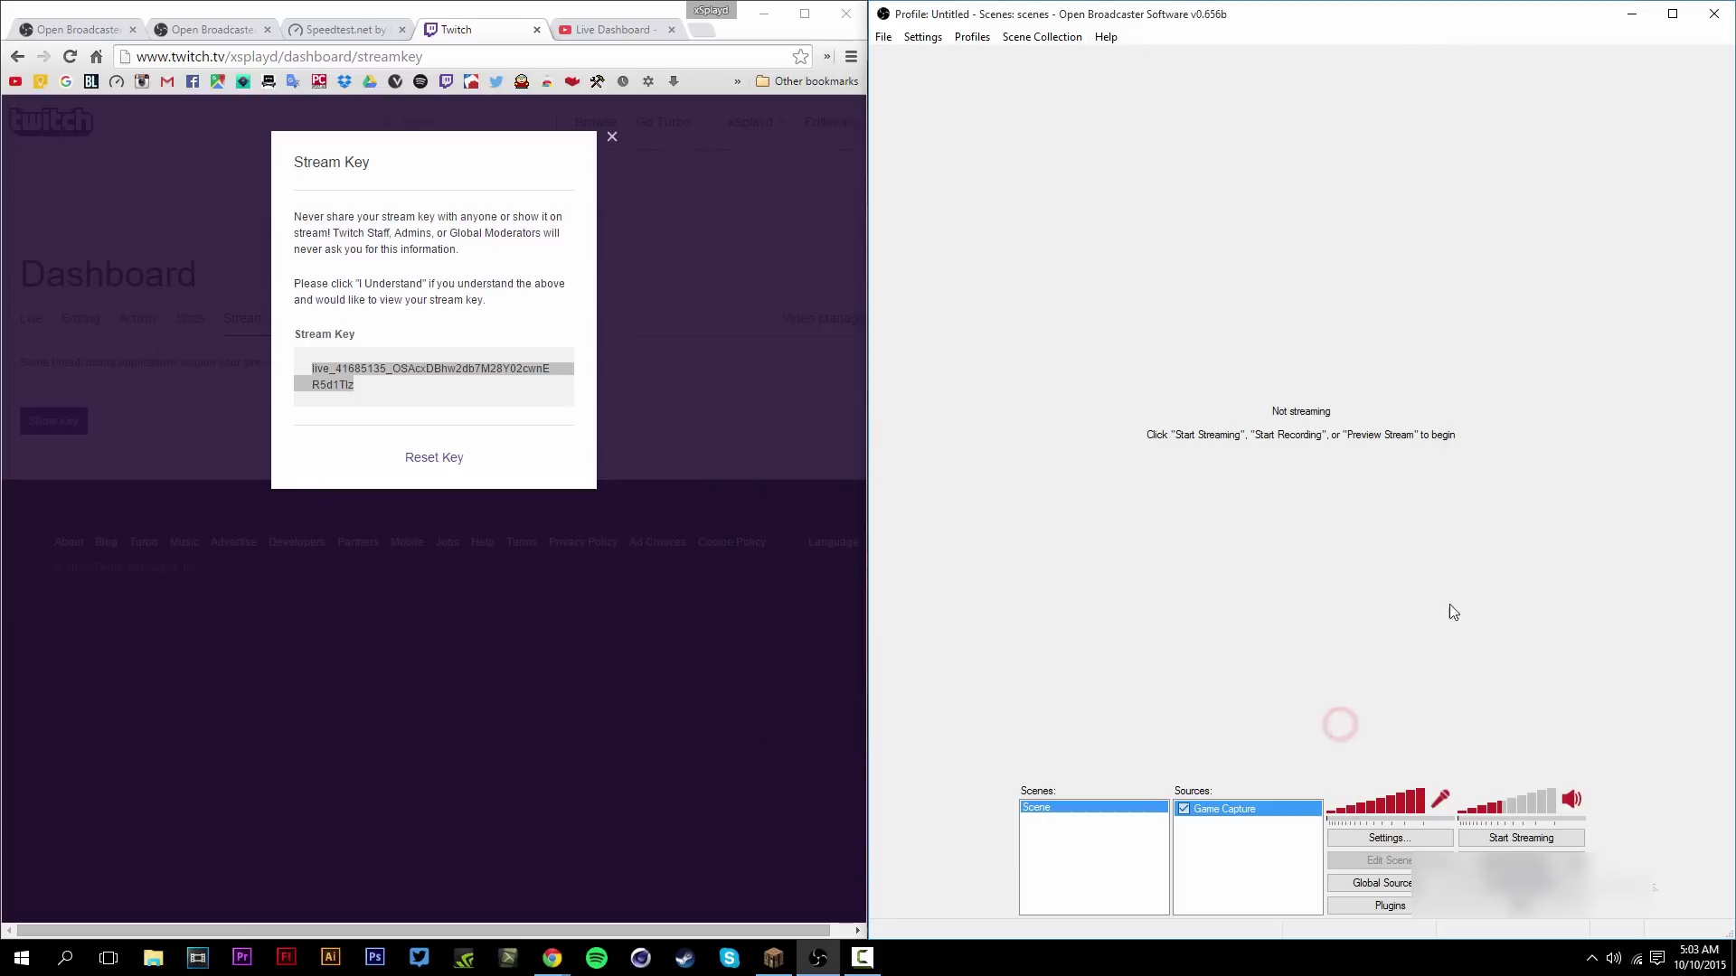
key("super+Down")
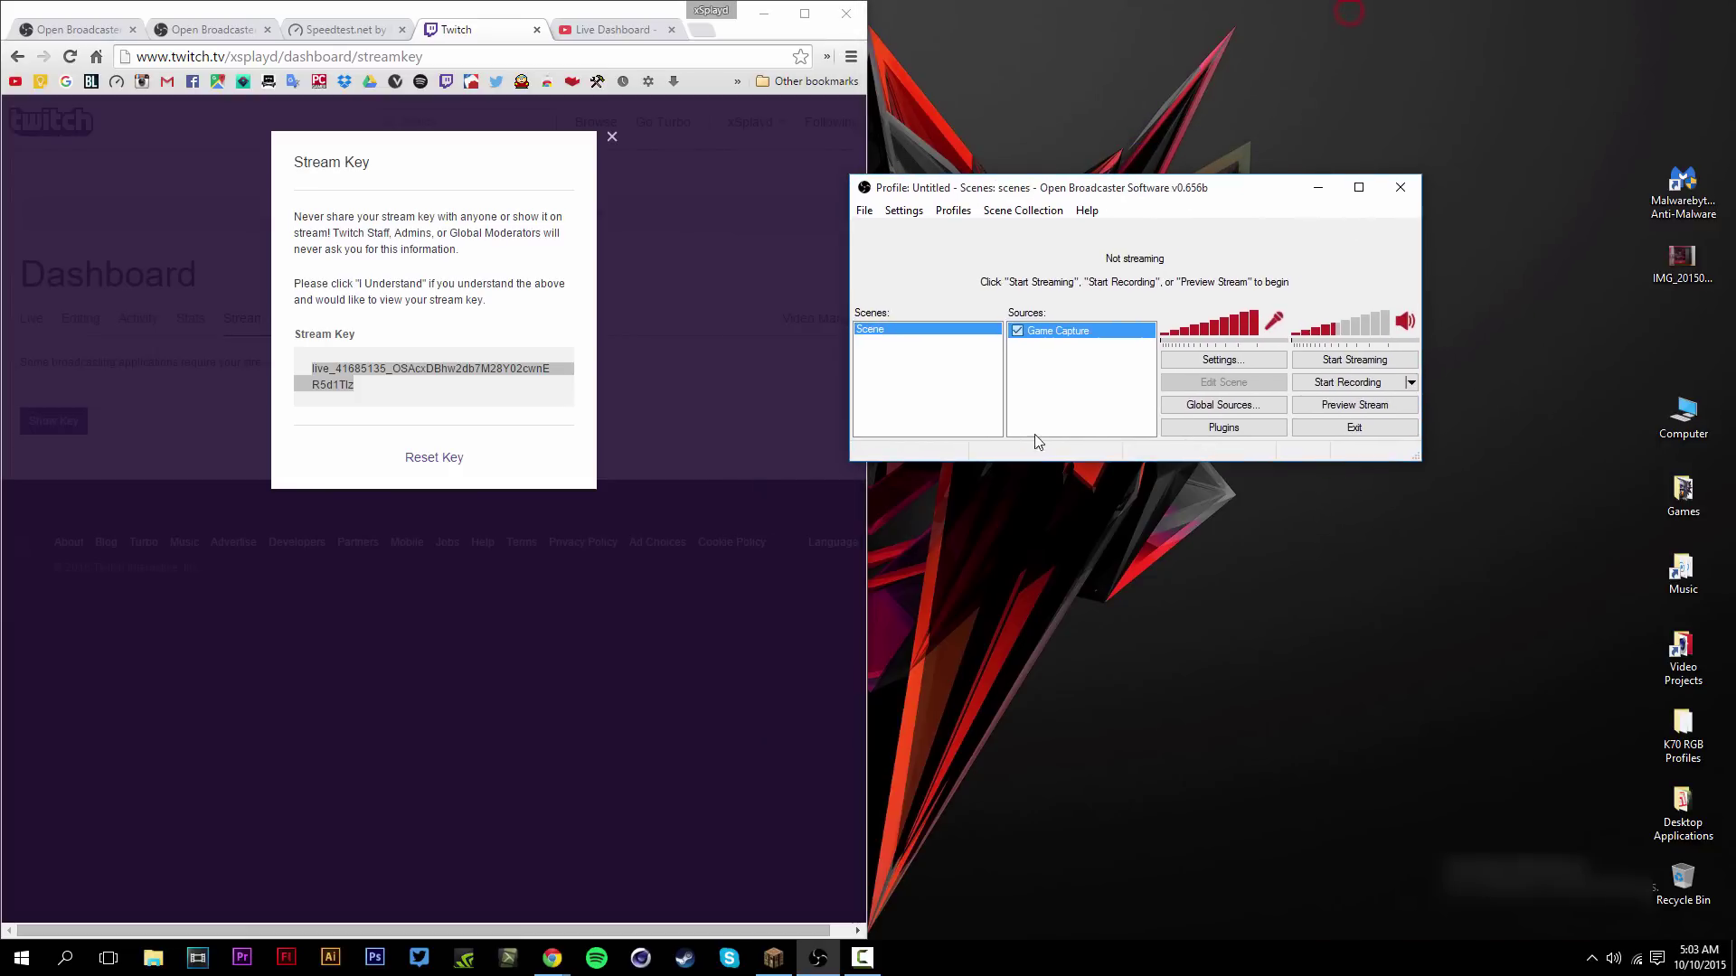
left_click(773, 957)
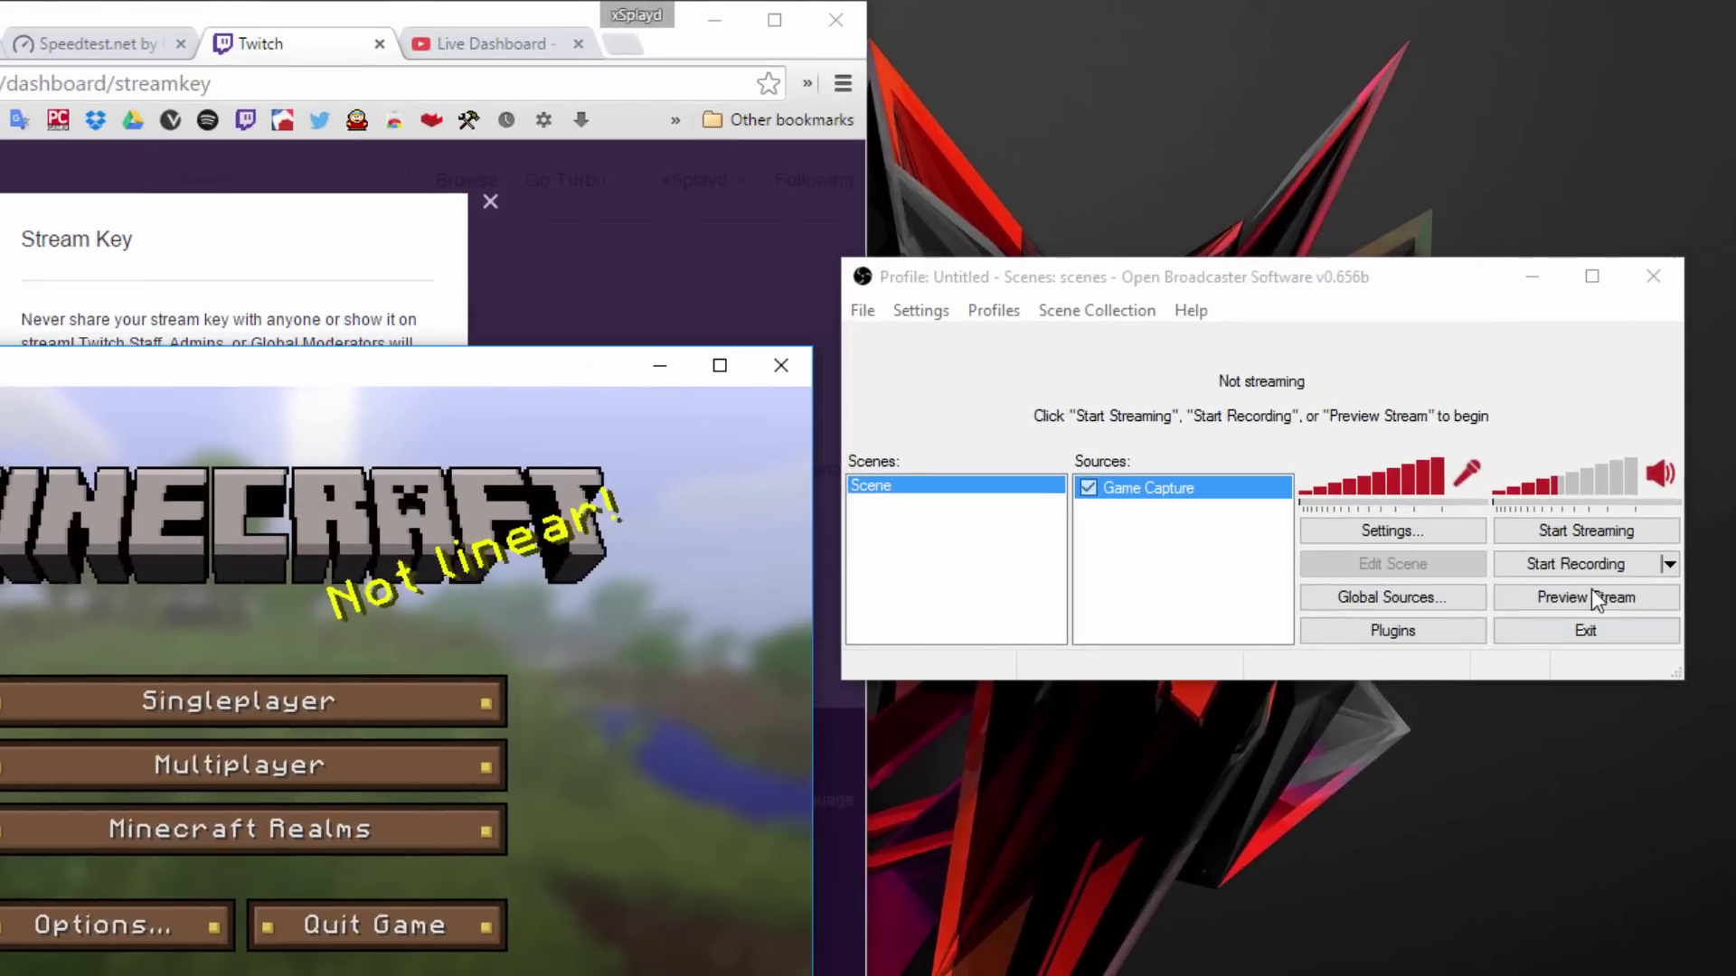
left_click(1395, 445)
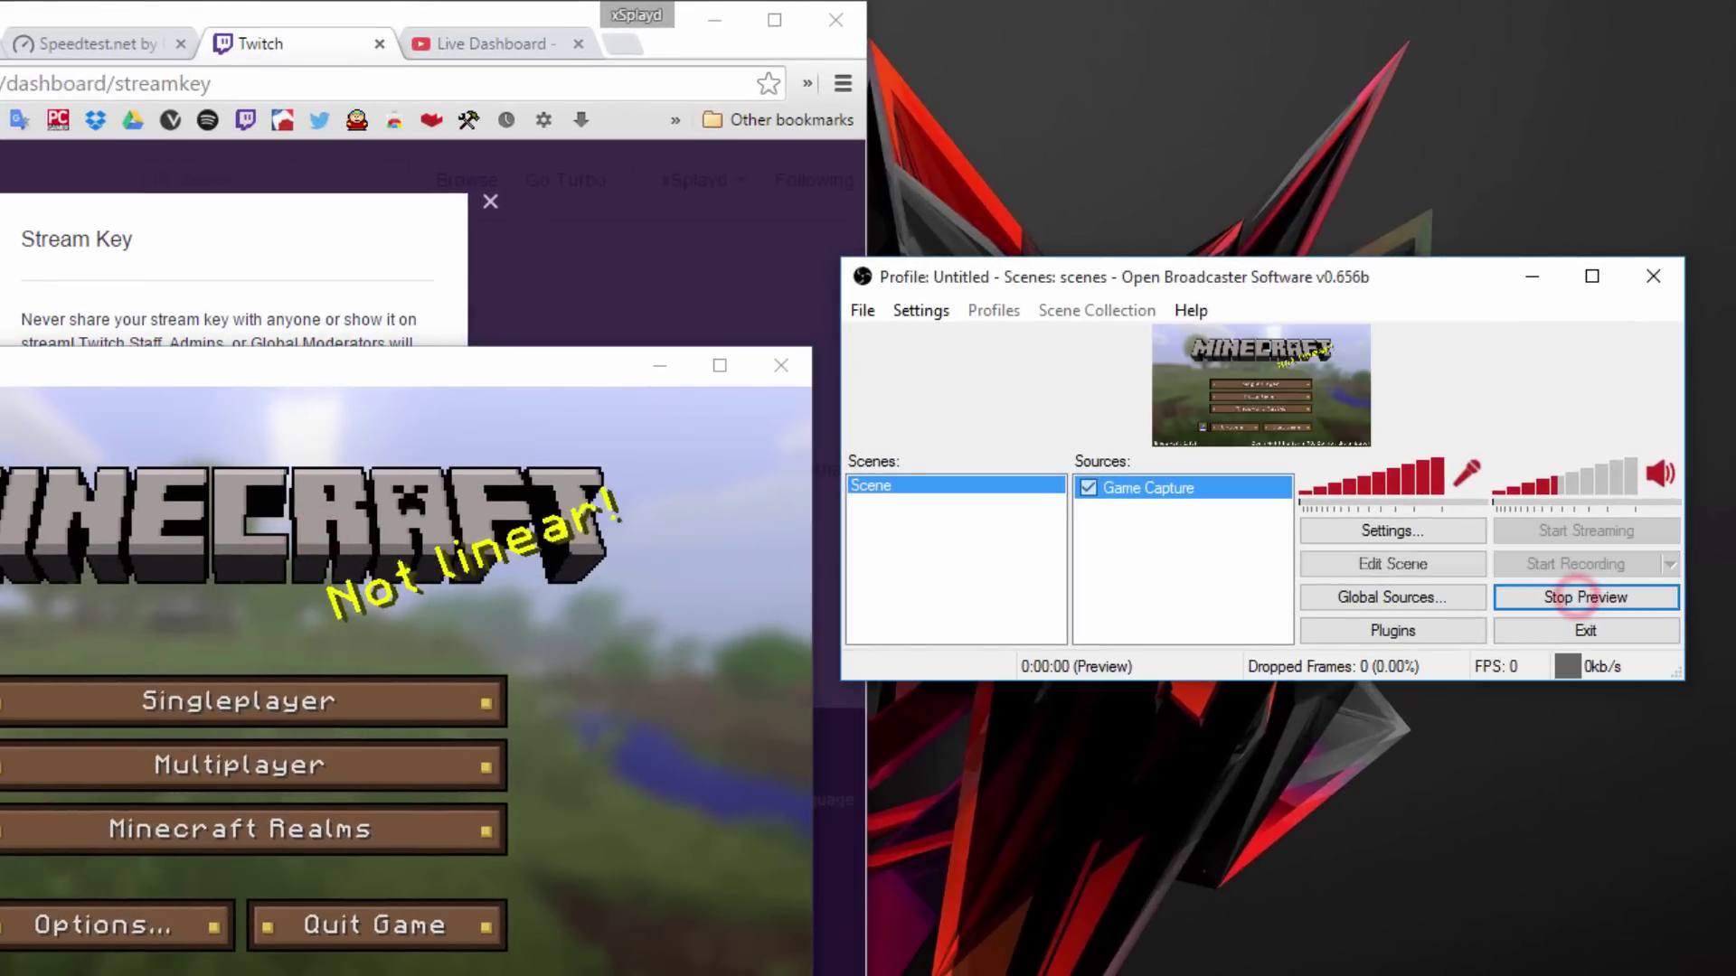
left_click_drag(1472, 284, 1403, 4)
left_click_drag(1189, 39, 1233, 426)
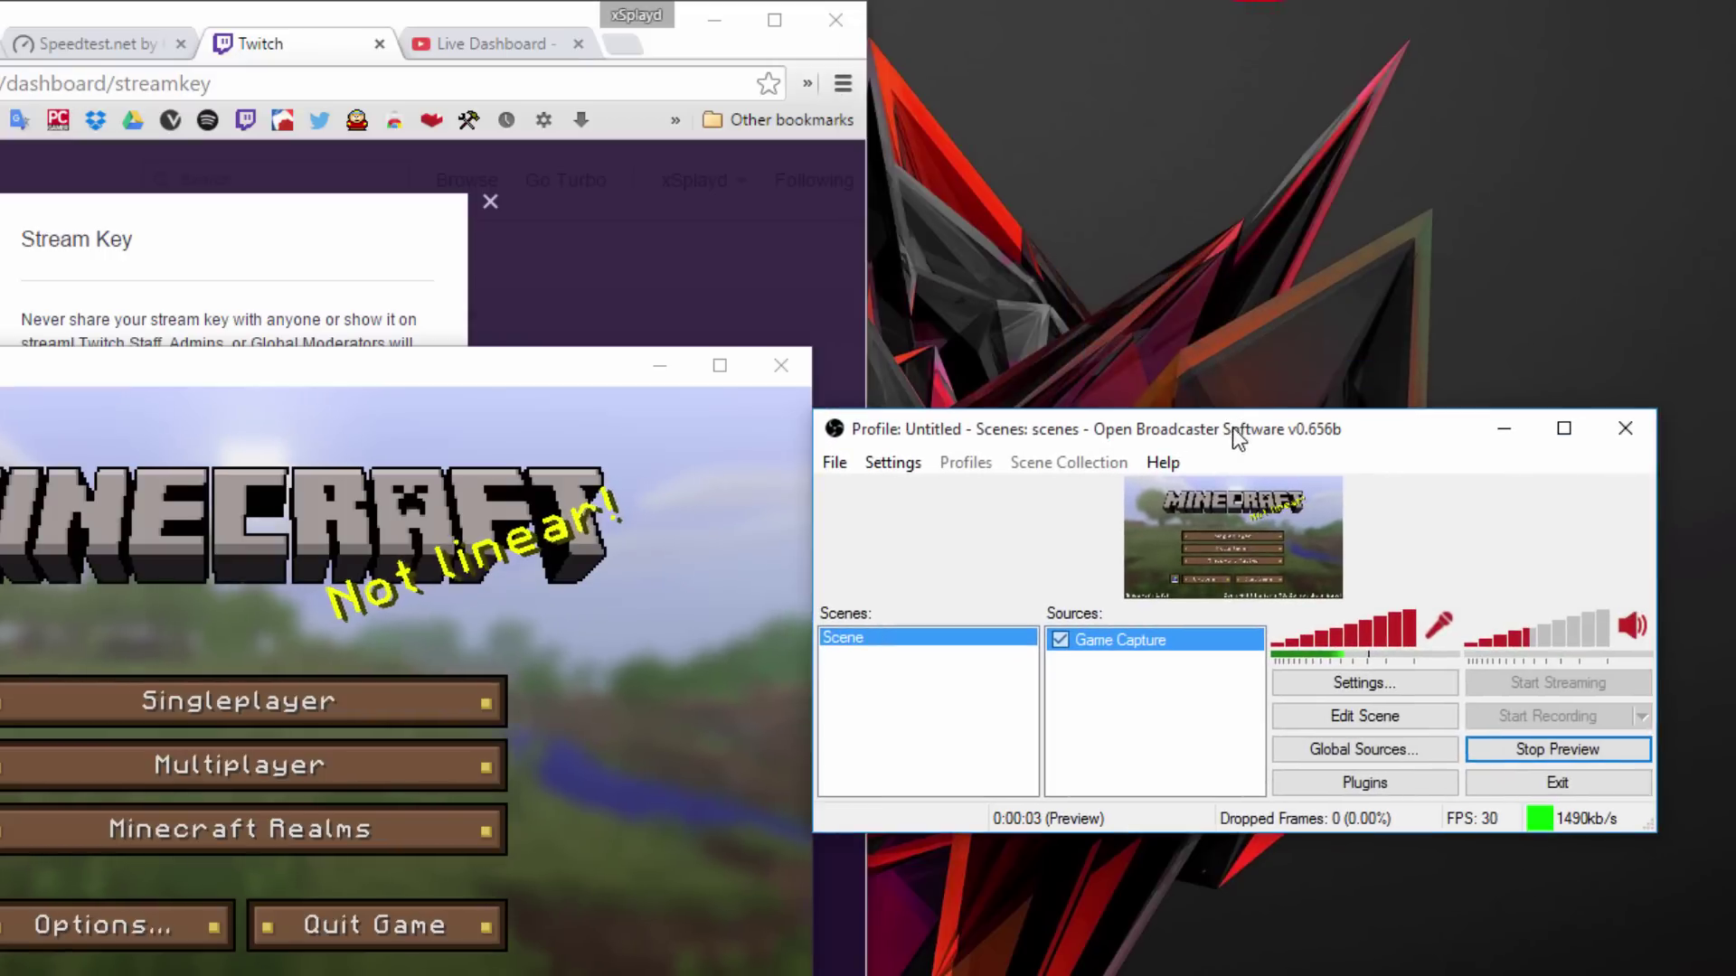
left_click(1555, 751)
- Go live on Twitch, check the channel page, then stop streaming and close the tab
left_click(1549, 687)
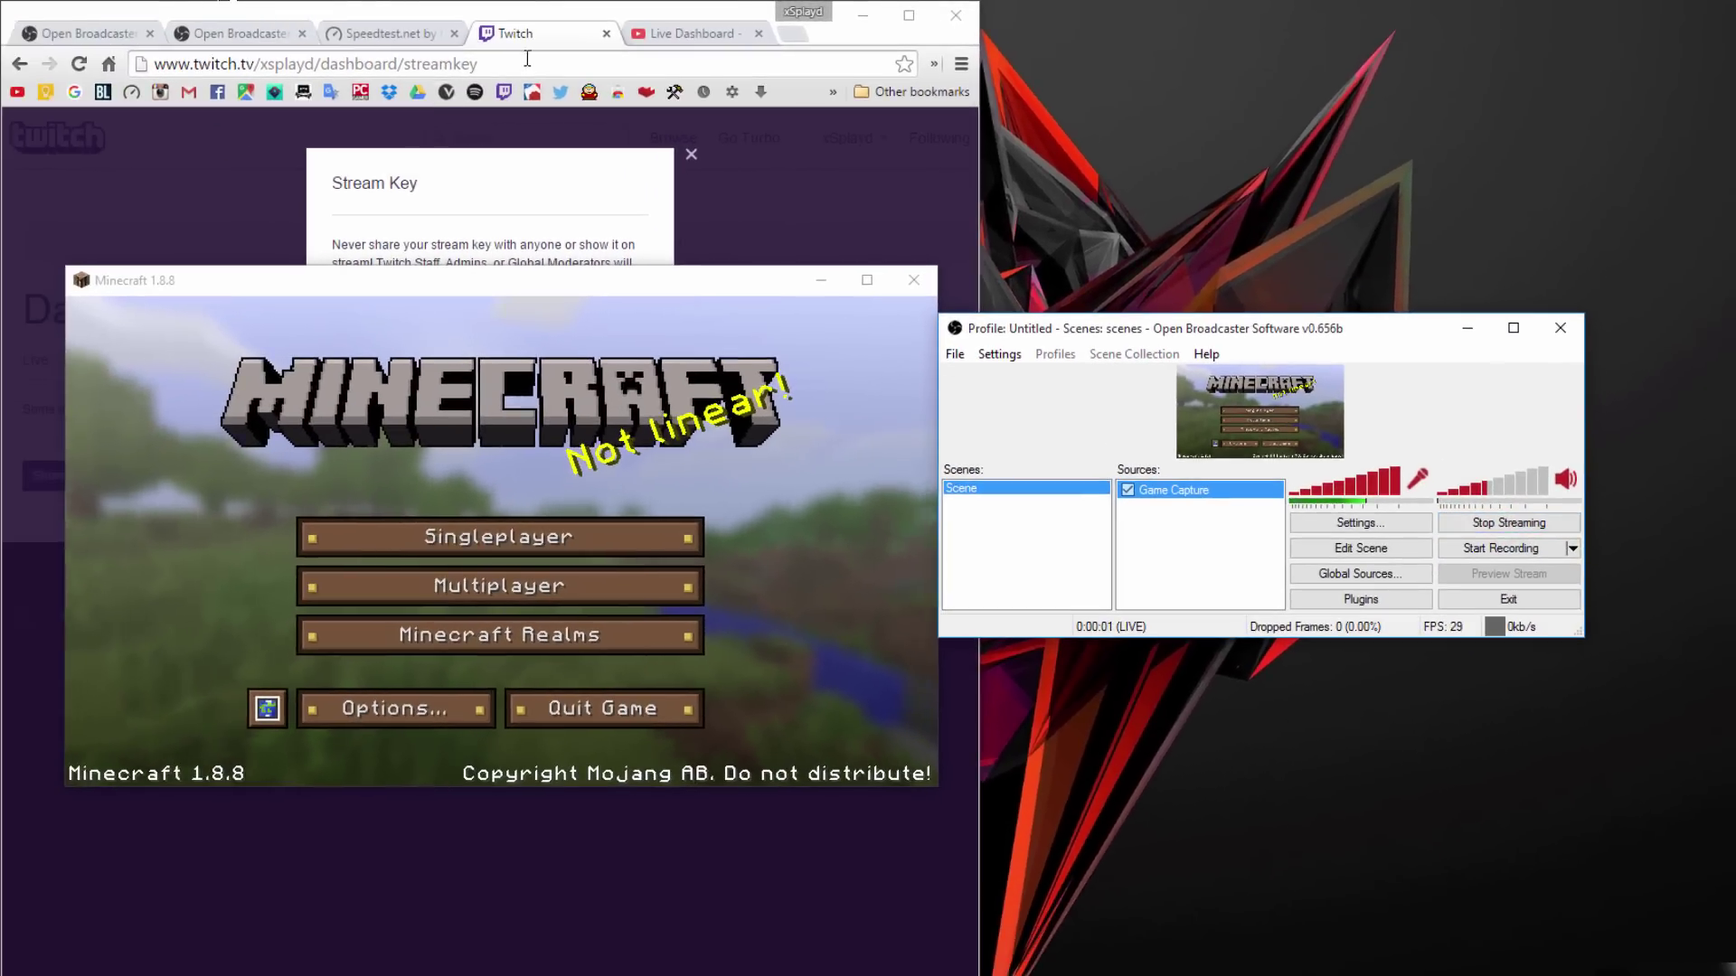
left_click_drag(272, 76, 0, 66)
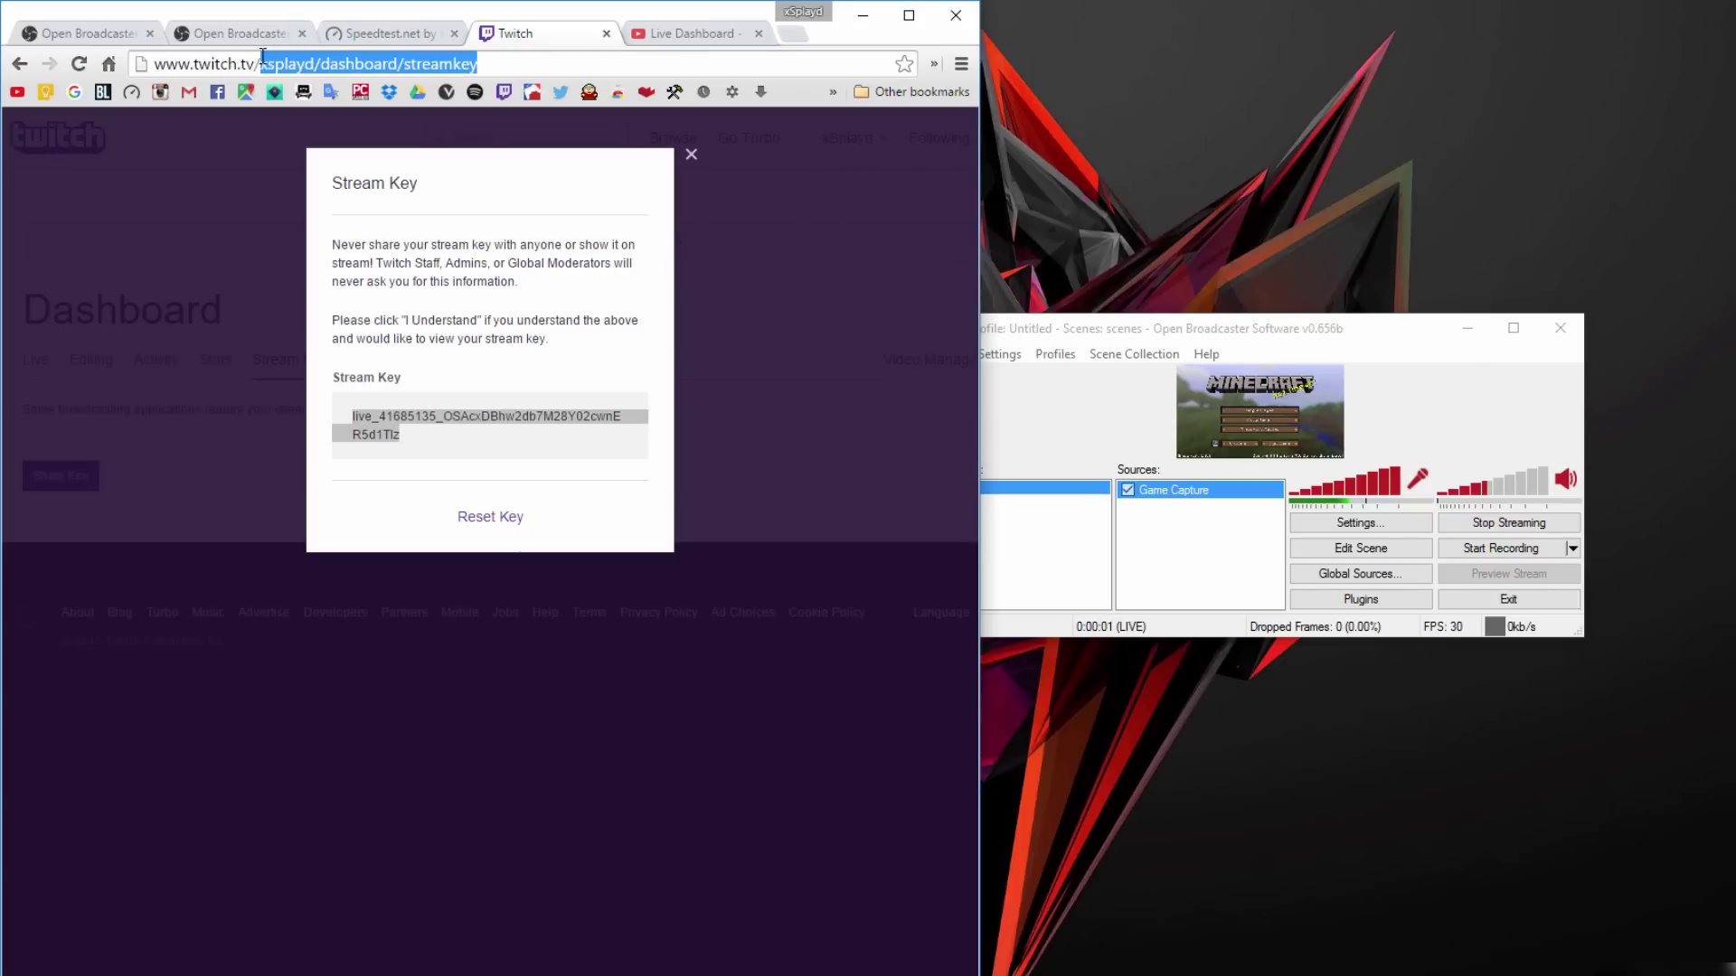
left_click(410, 63)
left_click_drag(506, 63, 310, 63)
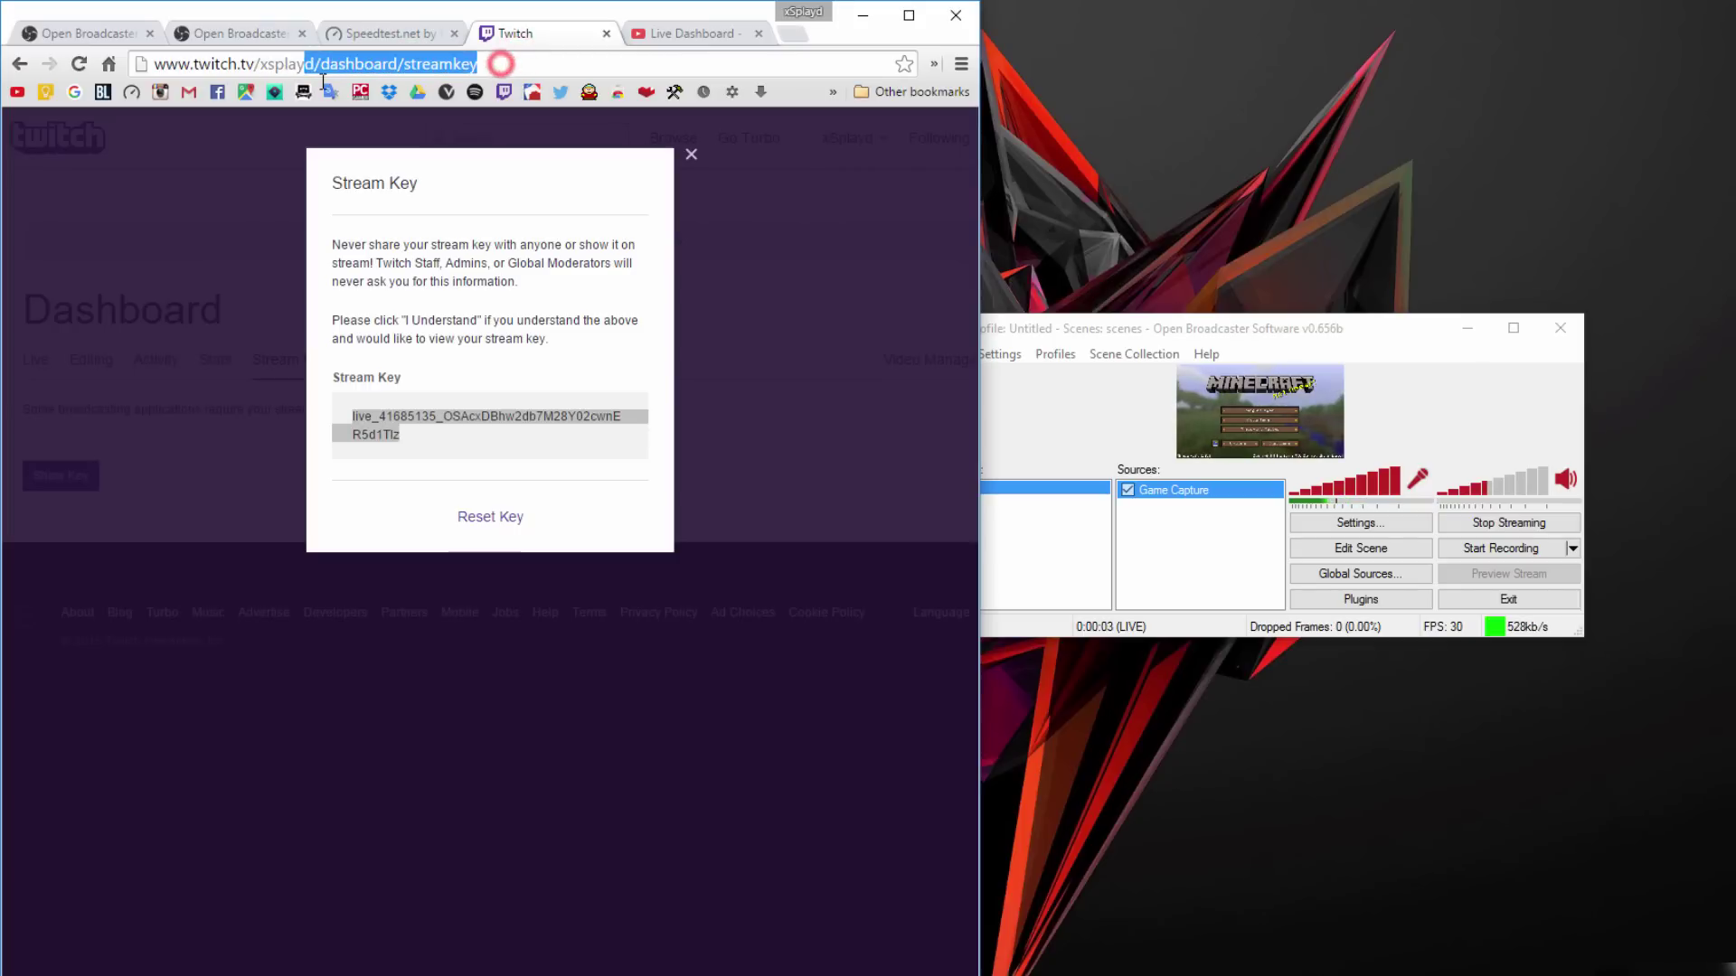
key("BackSpace")
key("Return")
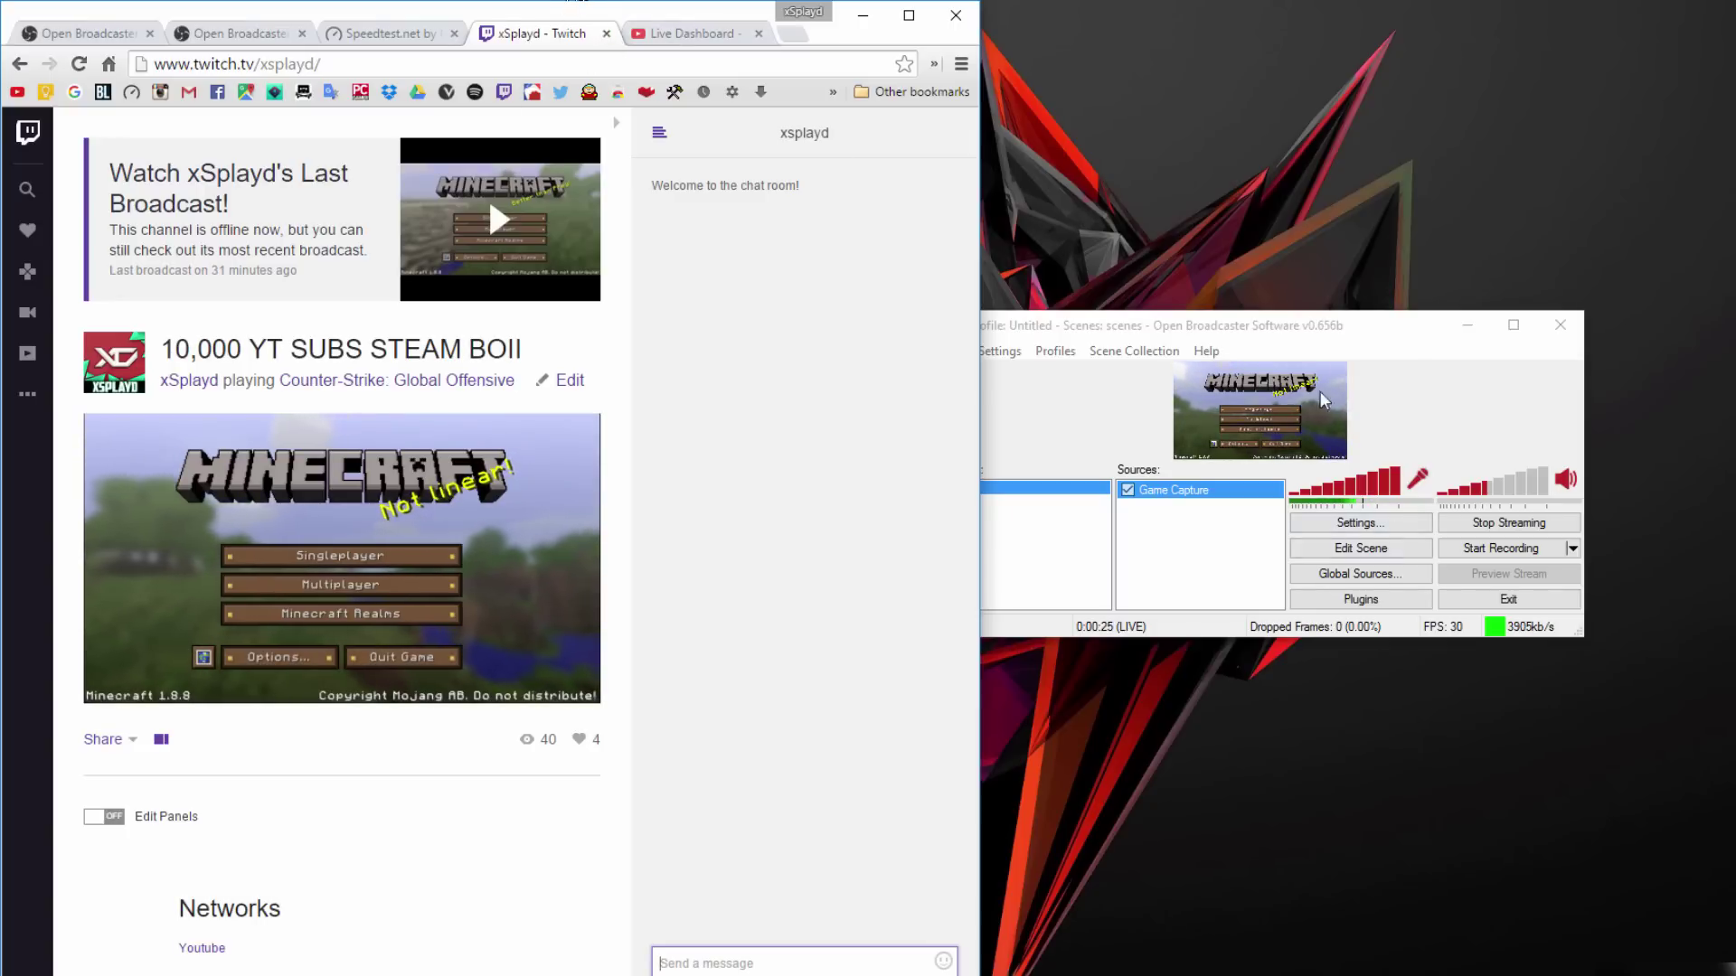
left_click_drag(1329, 325, 1259, 326)
left_click(1437, 522)
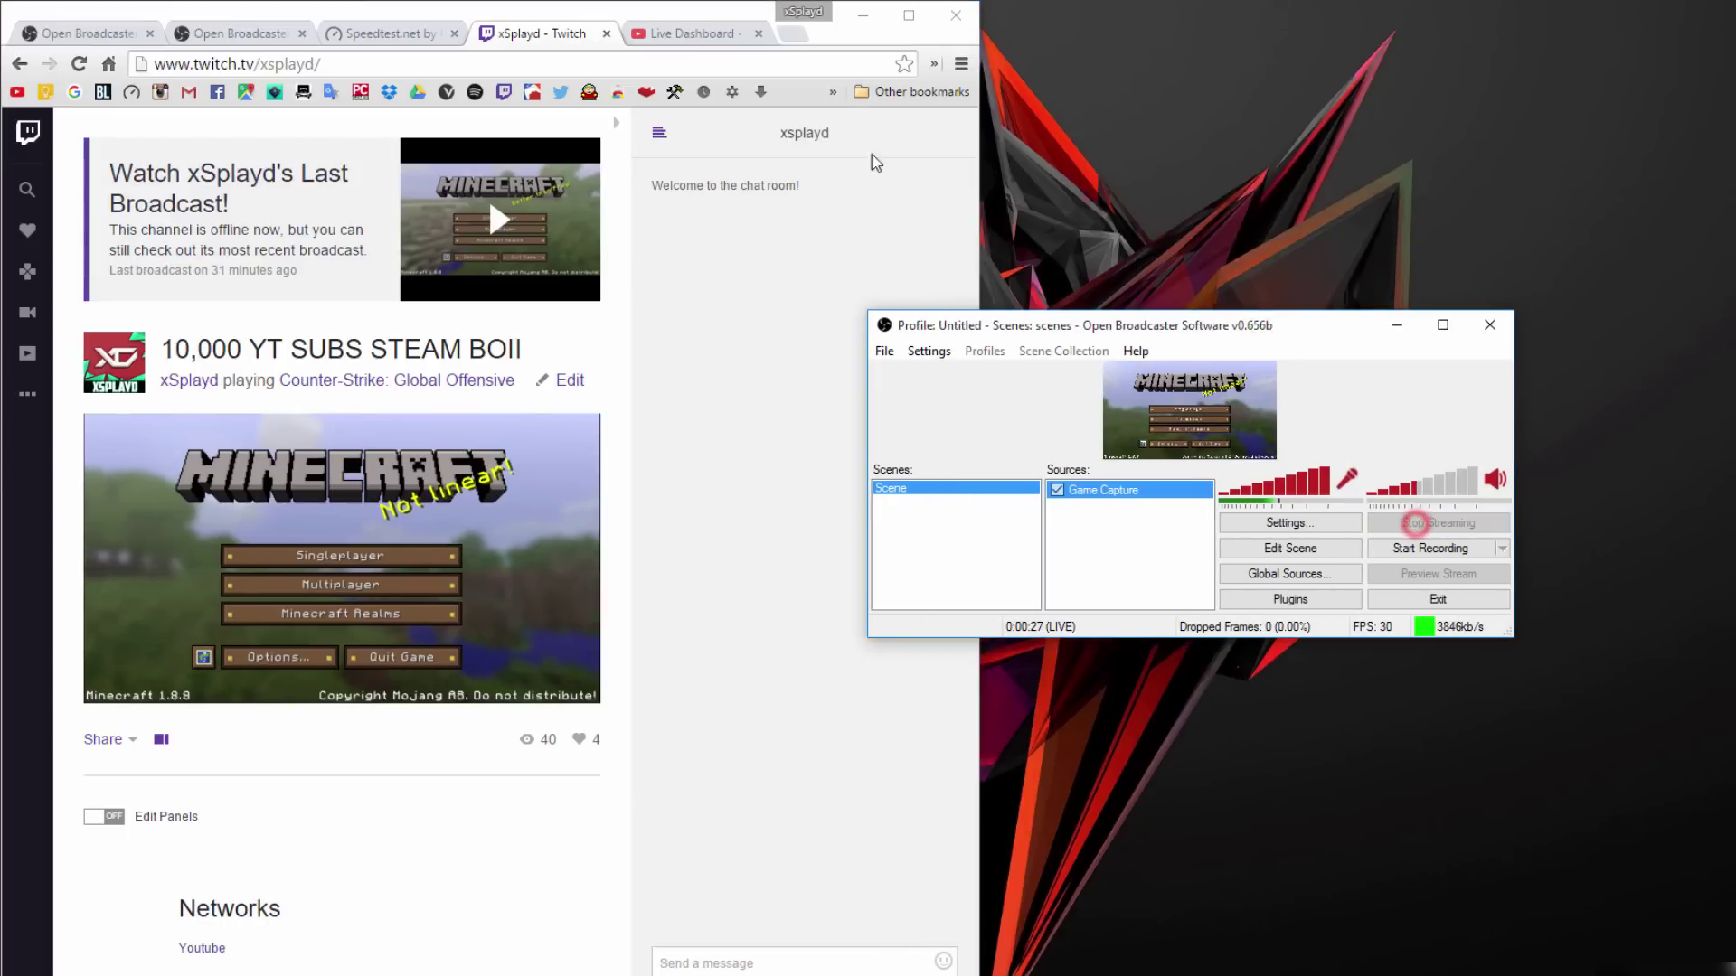
left_click(606, 33)
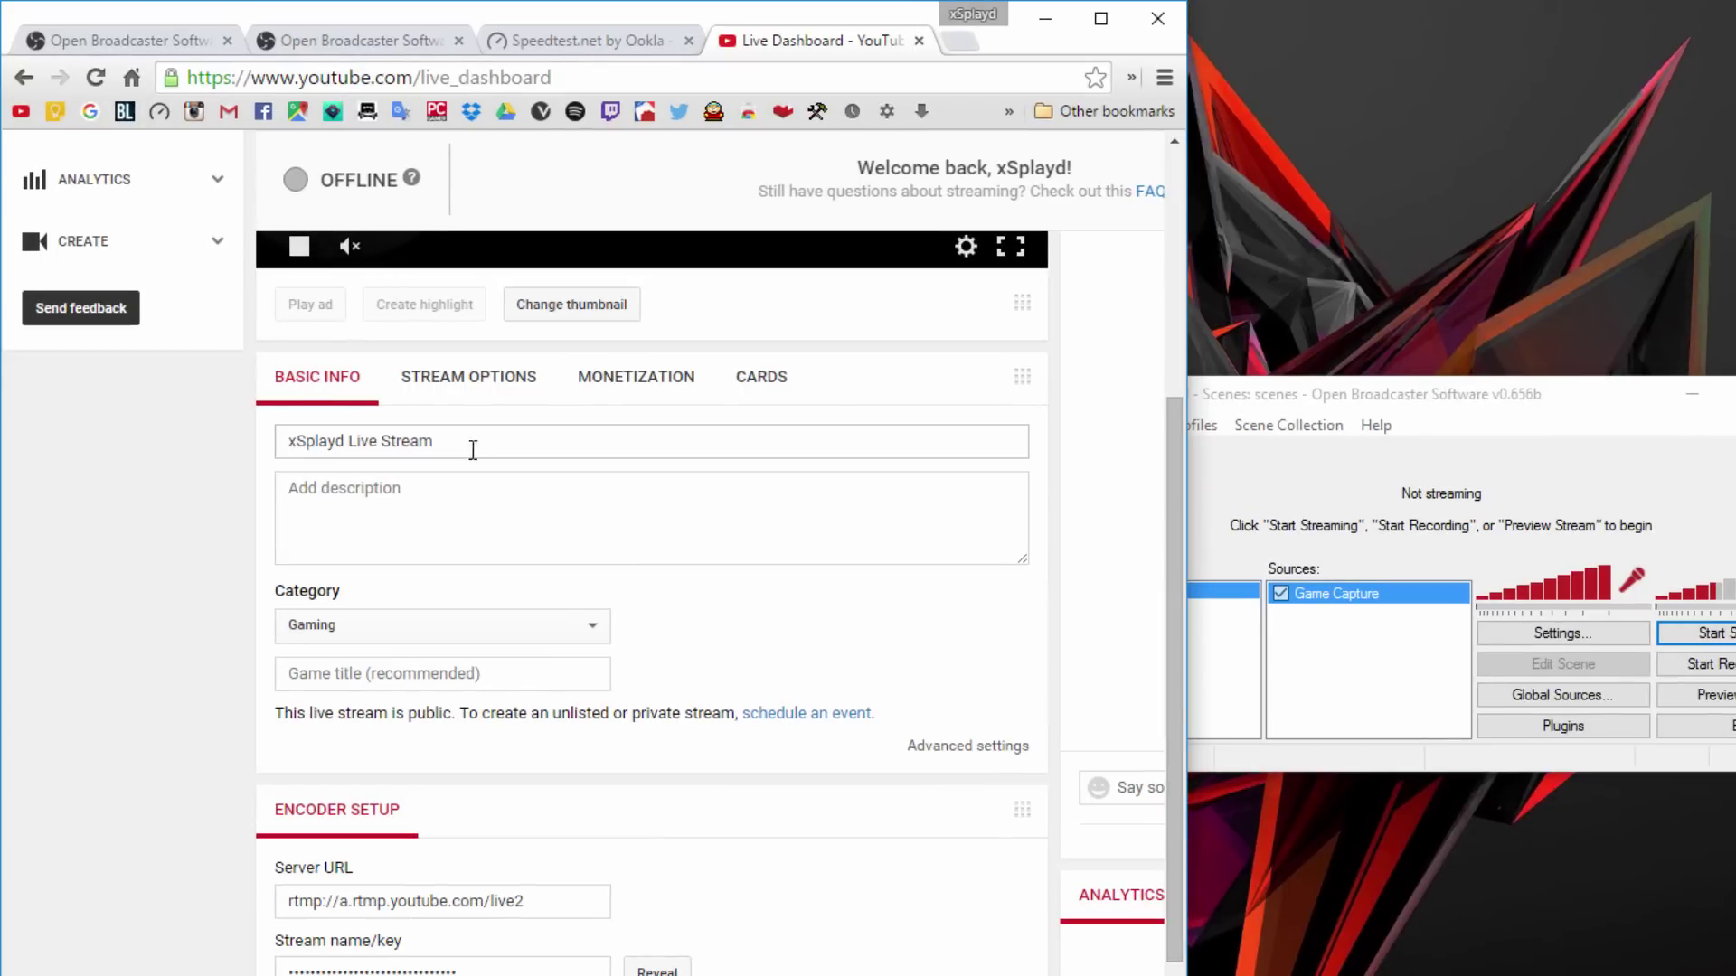
- Keep the YouTube stream category as Gaming and set the game title to Minecraft
scroll(434, 578, "down", 1)
left_click(364, 503)
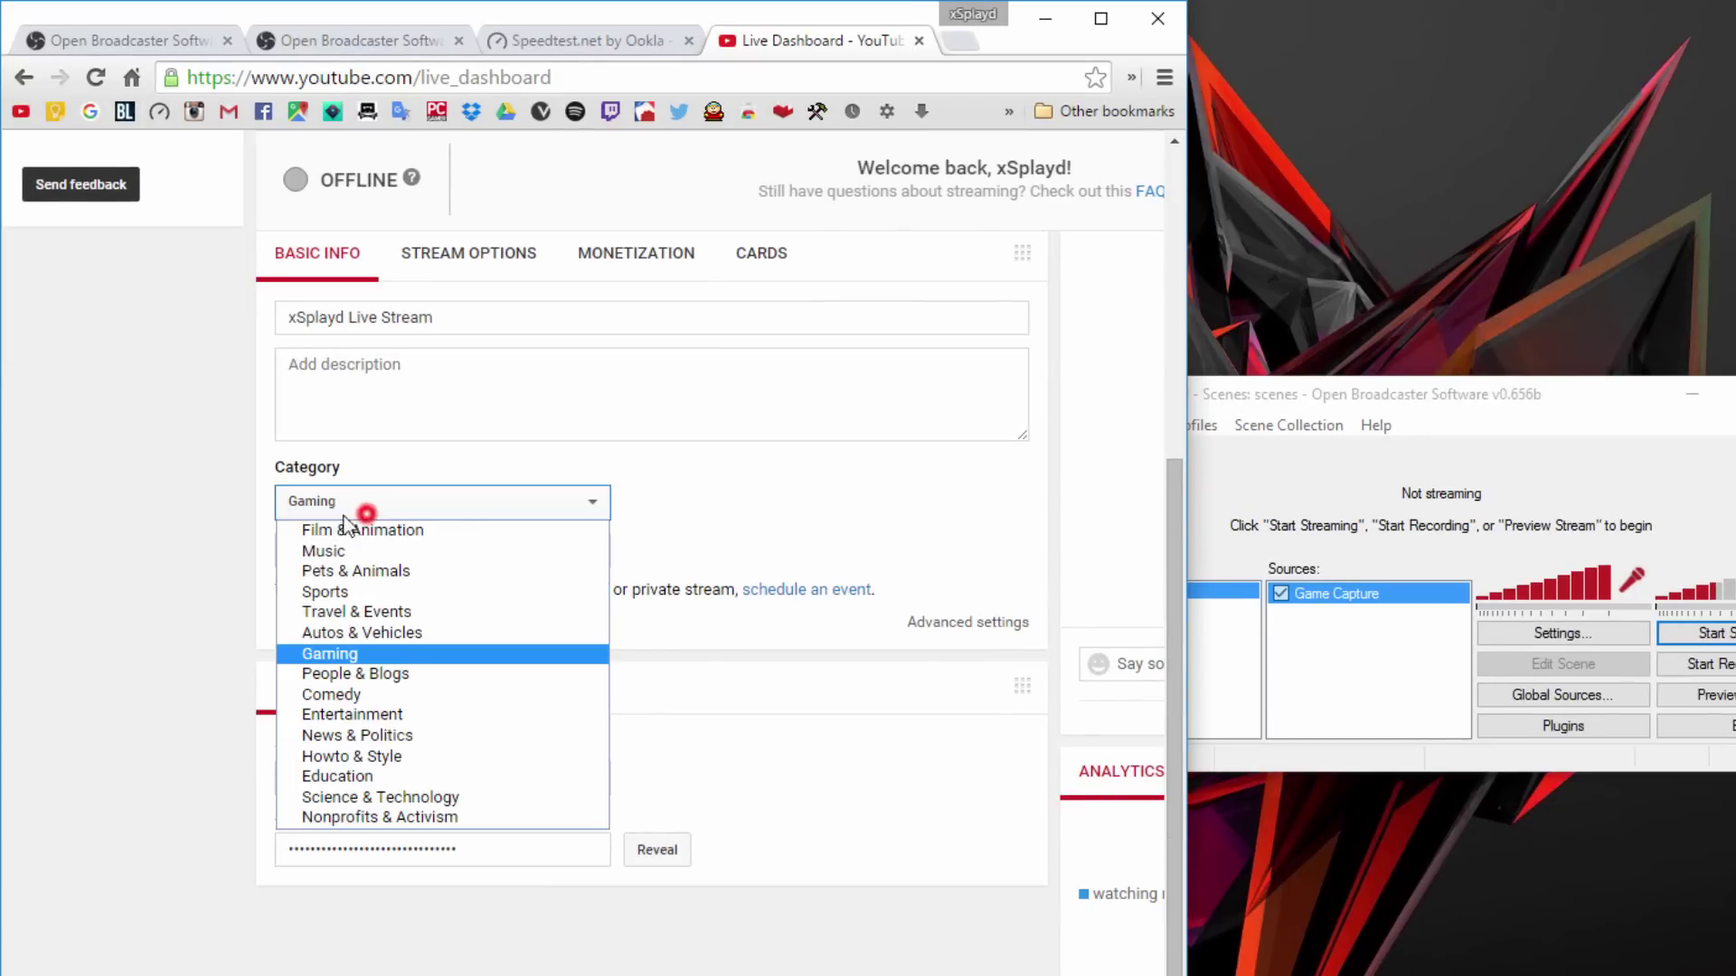
left_click(364, 502)
left_click(355, 550)
type("Minecraf")
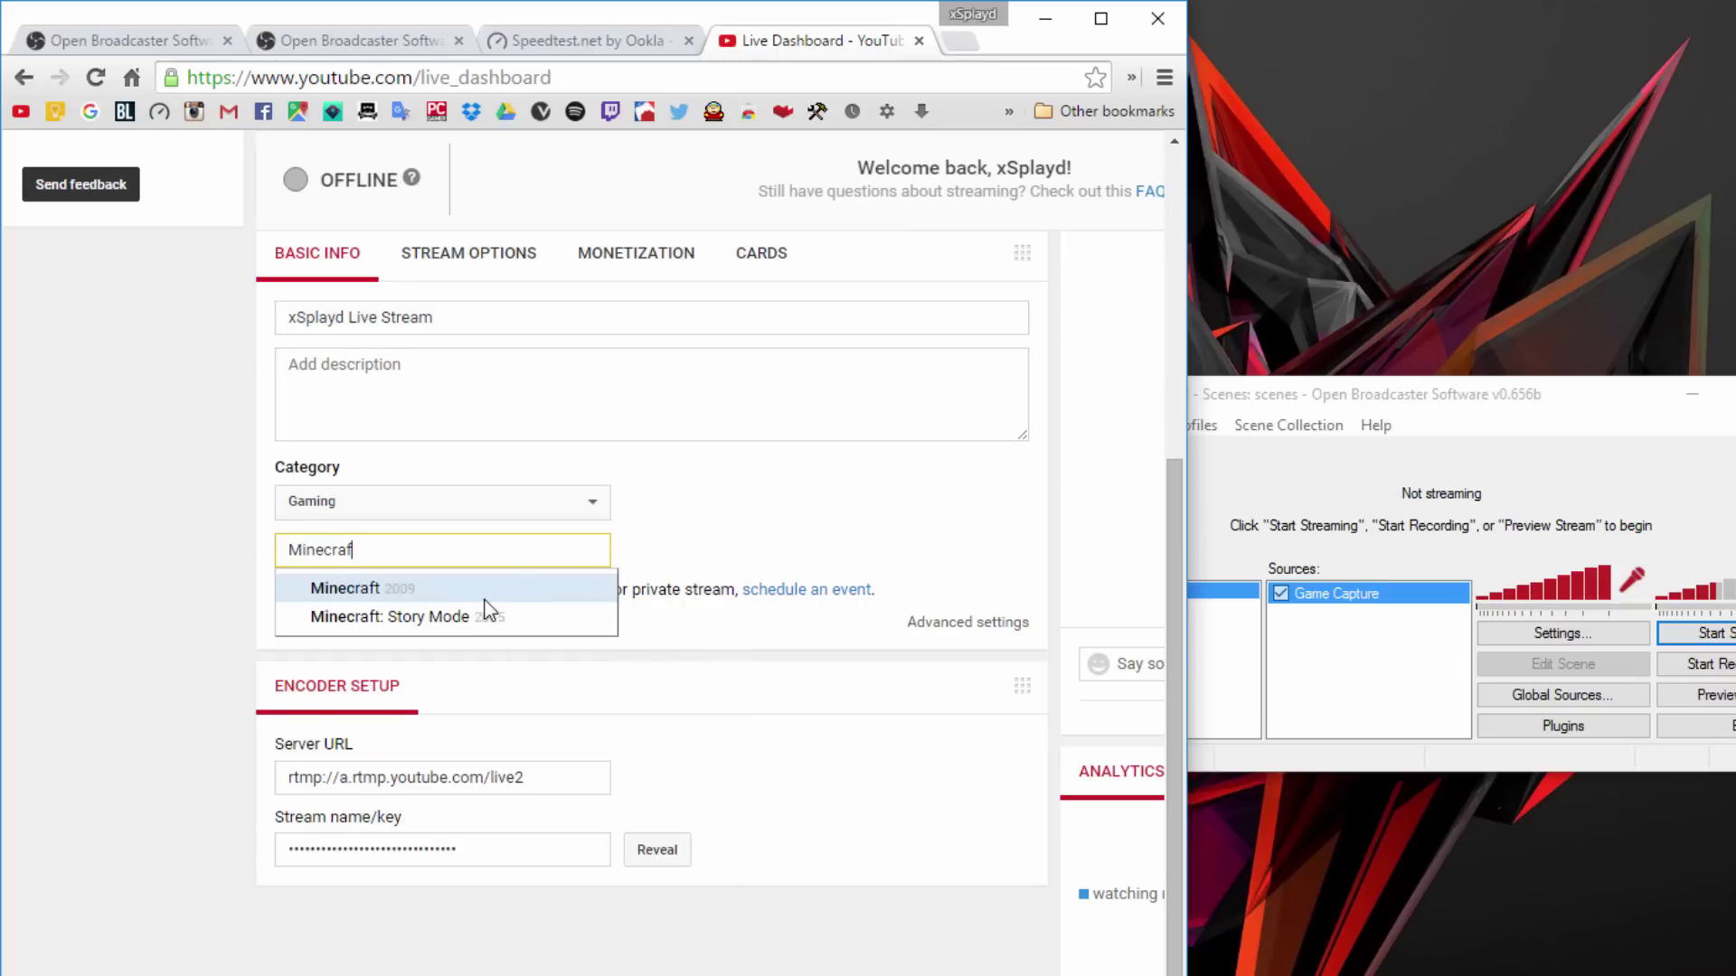
left_click(463, 587)
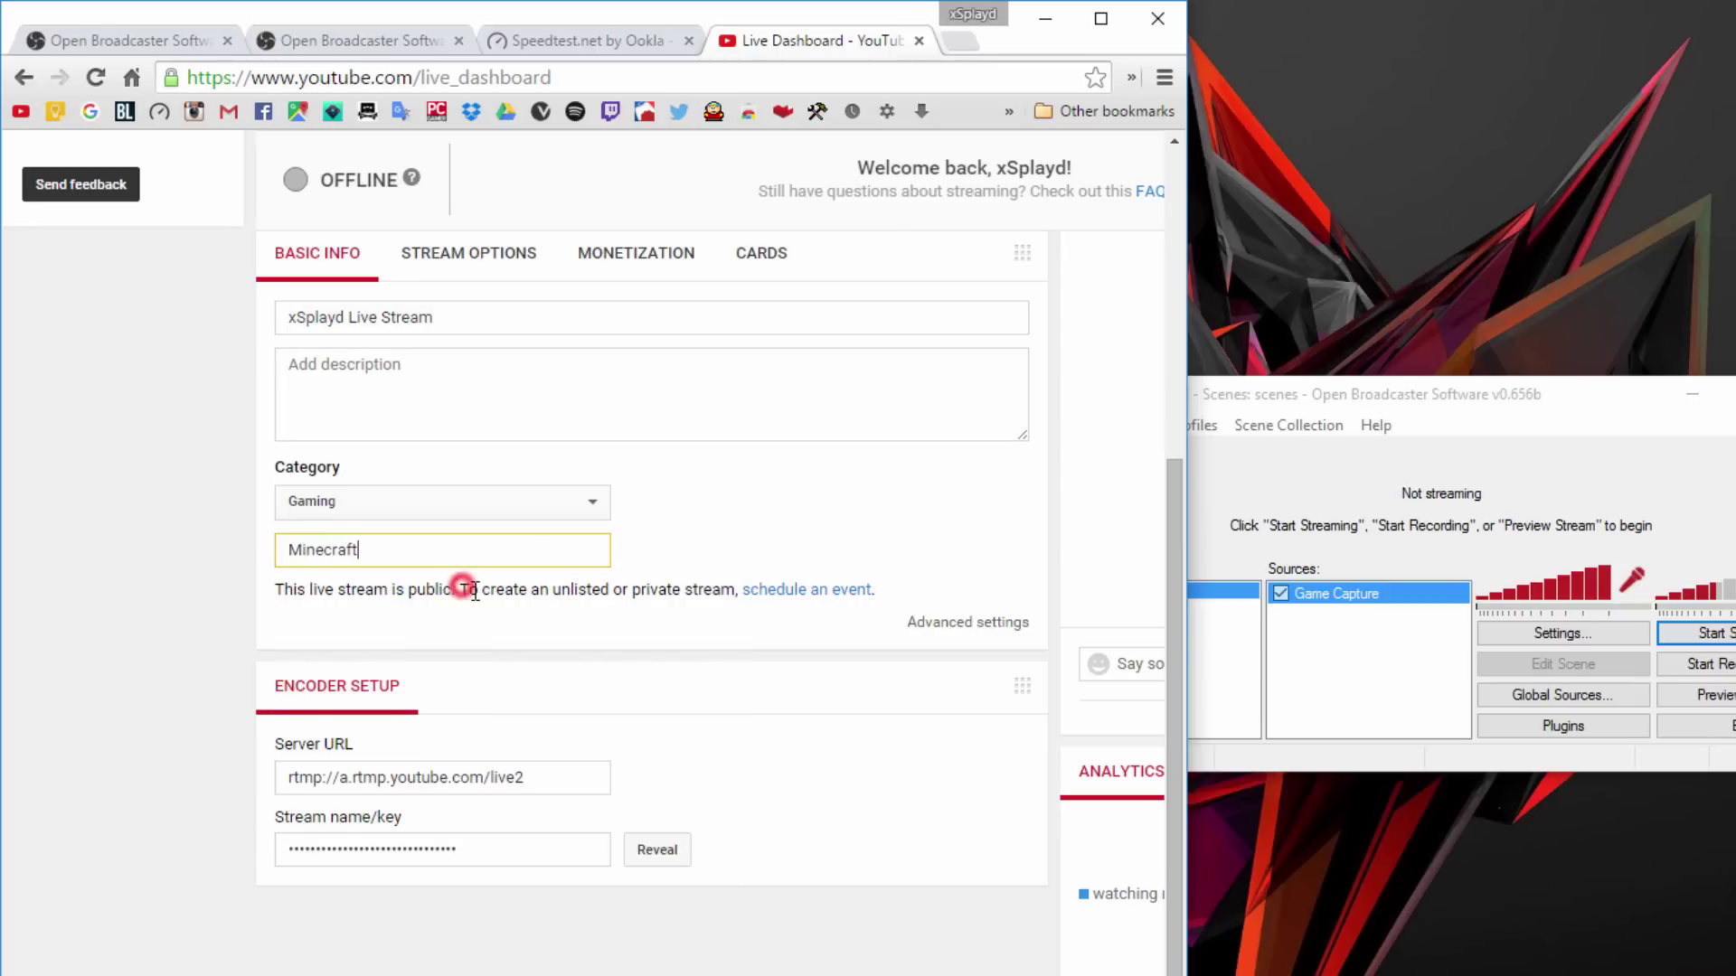
- Reveal and select the YouTube stream key, then return to OBS
scroll(671, 795, "down", 2)
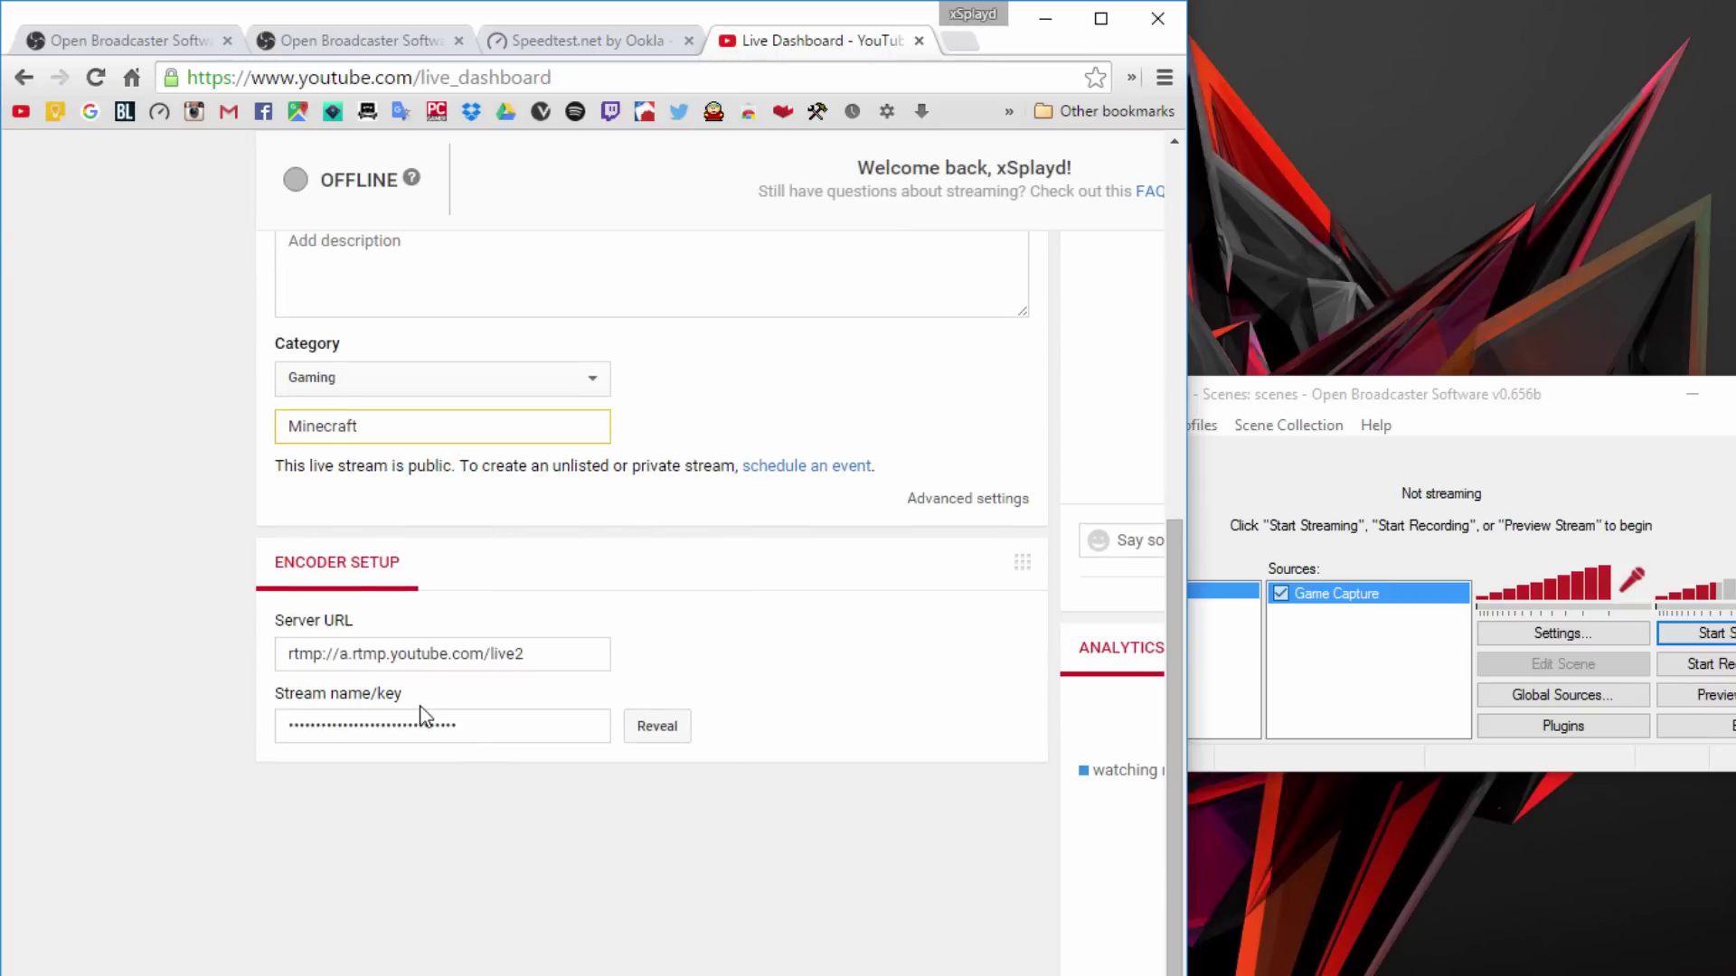
left_click(649, 730)
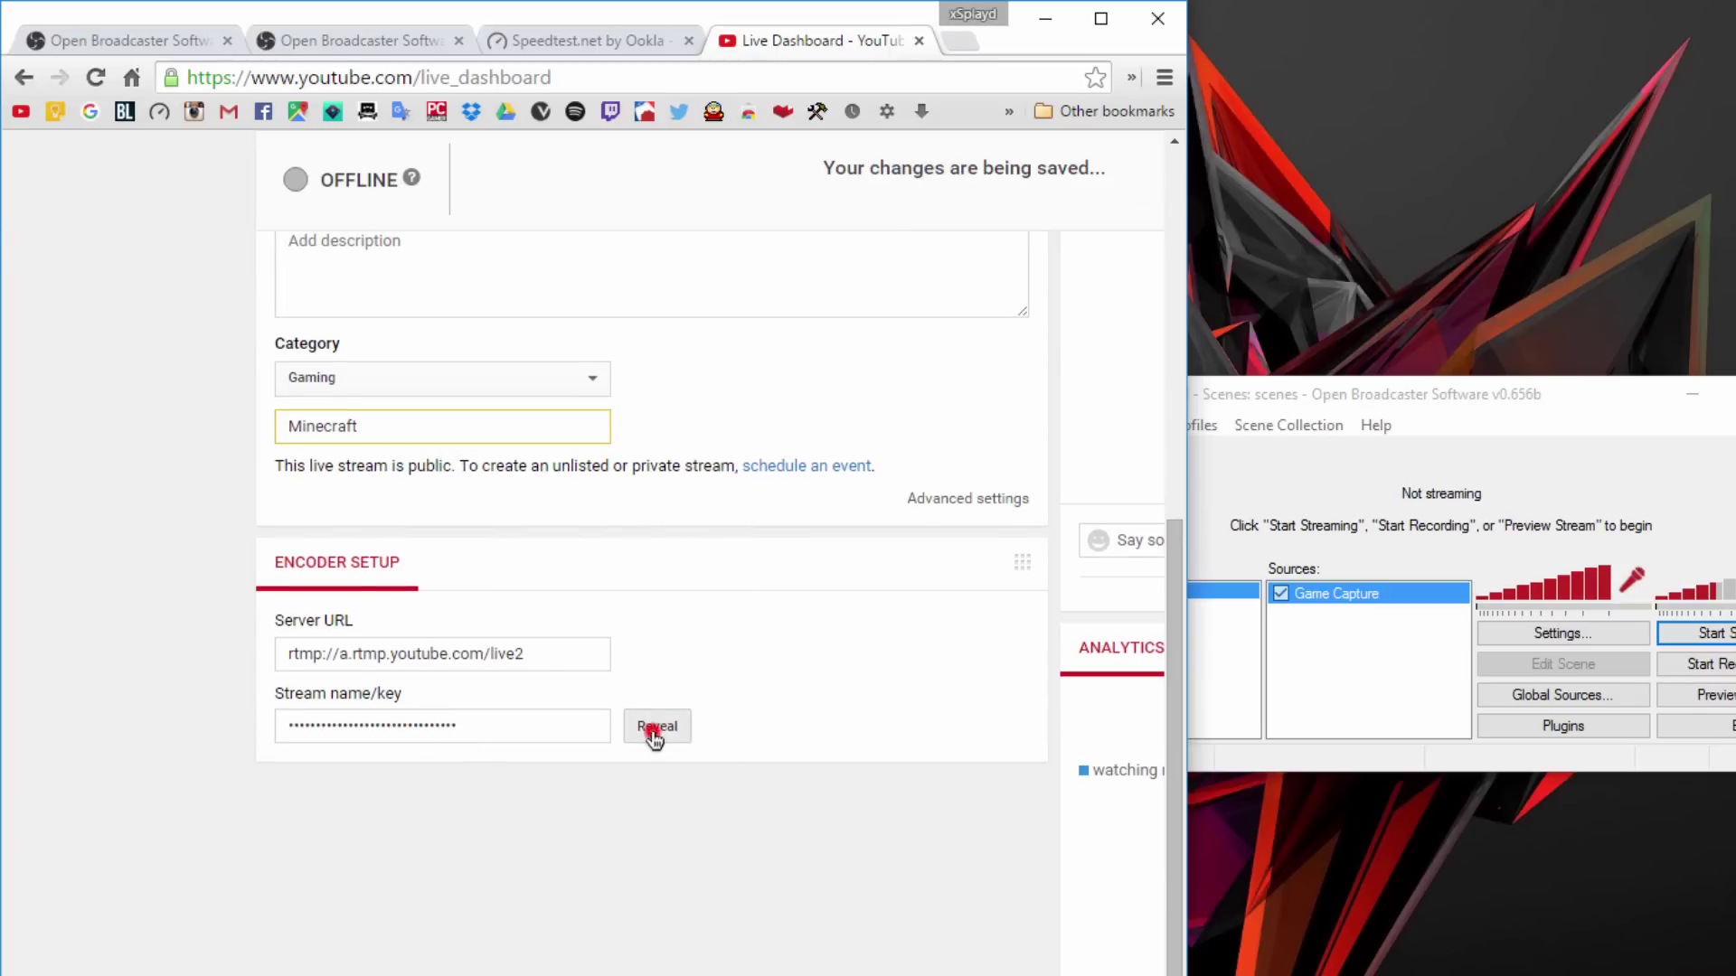
left_click(550, 729)
left_click(1550, 388)
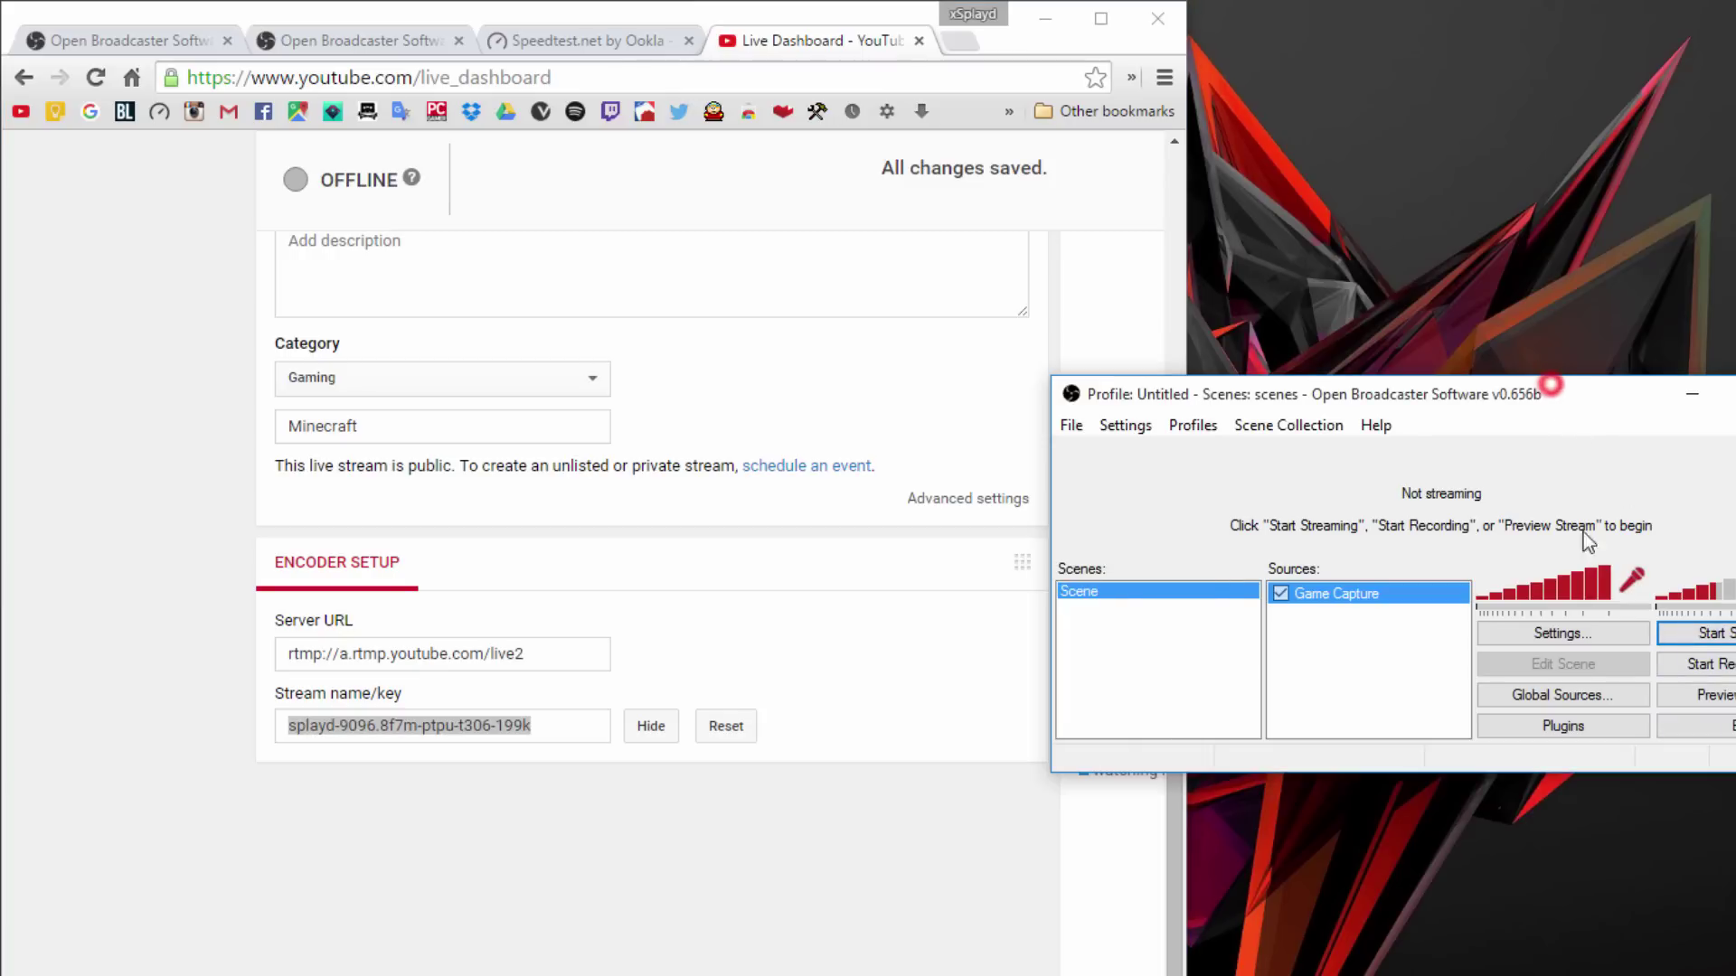
- Switch the OBS broadcast streaming service to YouTube / YouTube Gaming
left_click(1563, 635)
left_click_drag(1333, 225, 1357, 268)
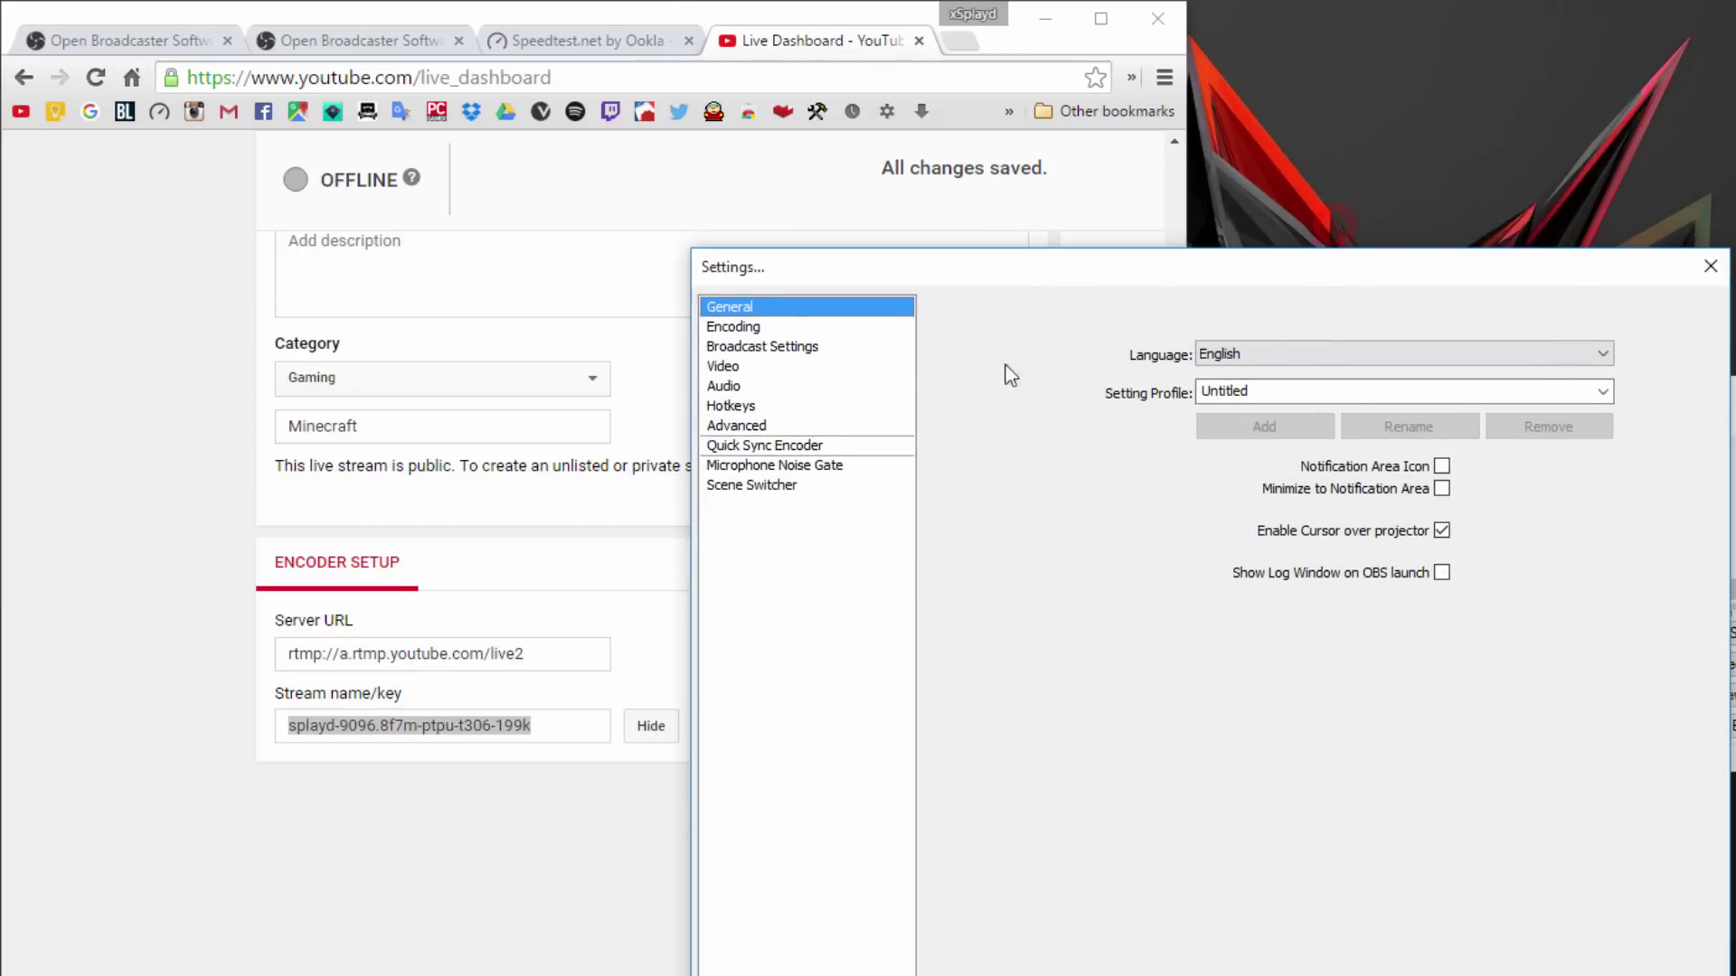
left_click(728, 367)
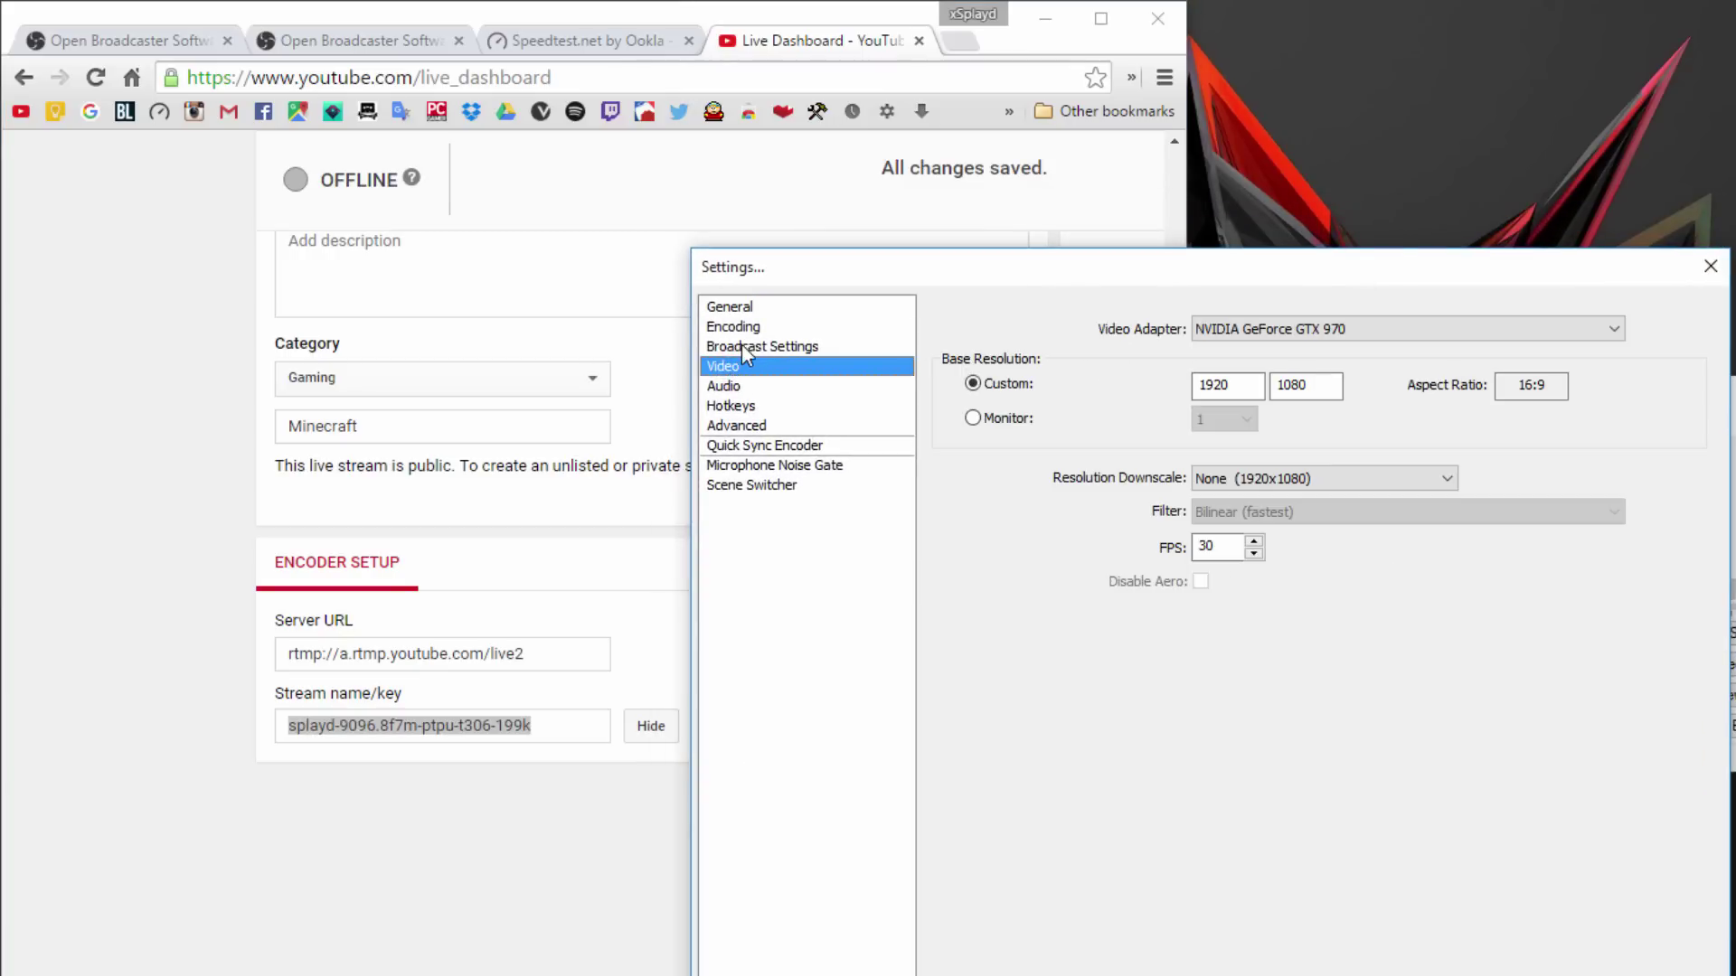
left_click(743, 348)
double_click(1633, 427)
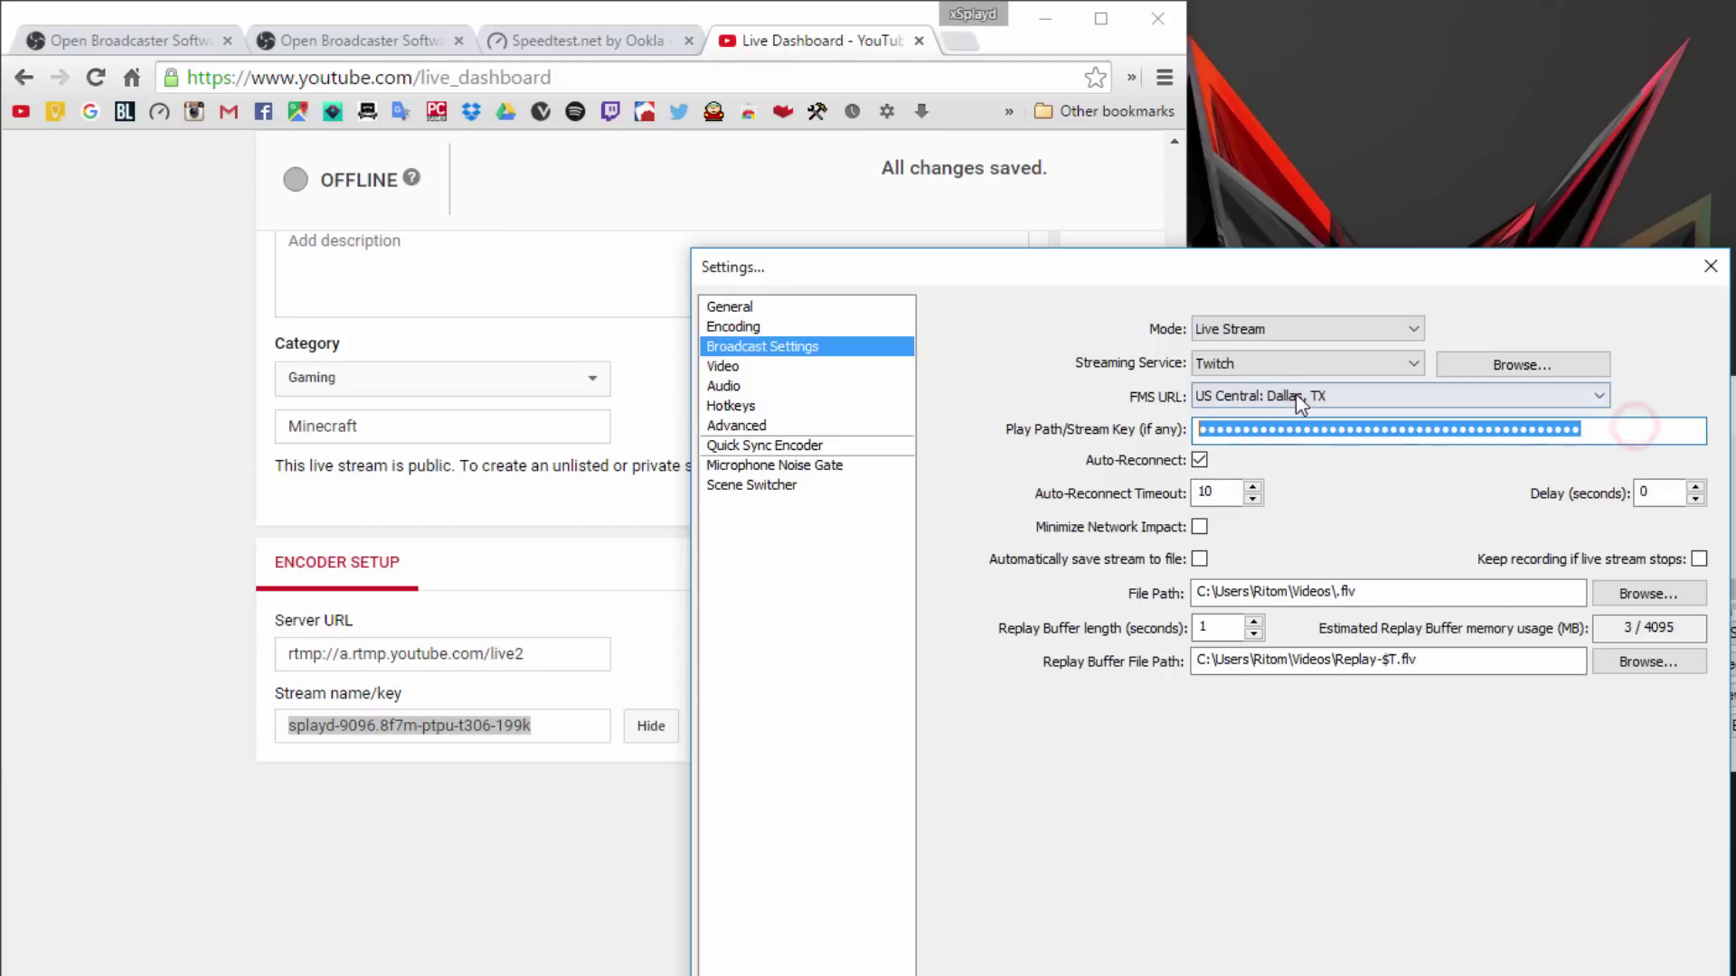
left_click(1257, 364)
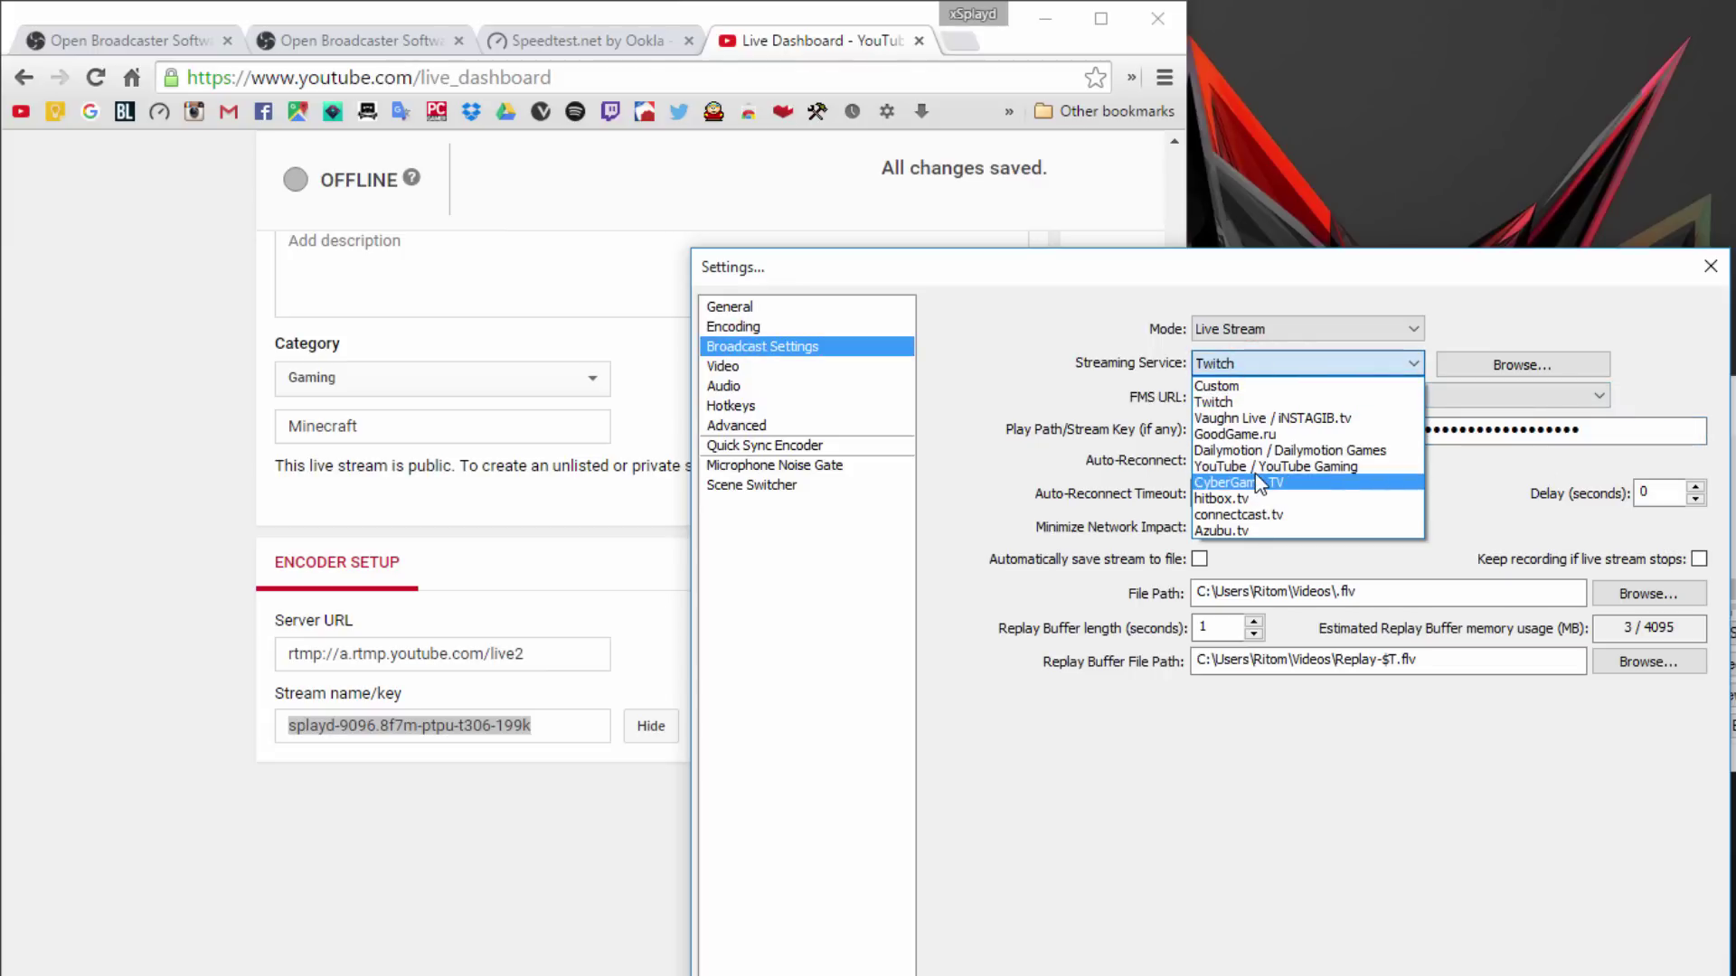
left_click(1256, 466)
- Paste the YouTube stream key, save the settings and start streaming
left_click(1527, 432)
key("ctrl+v")
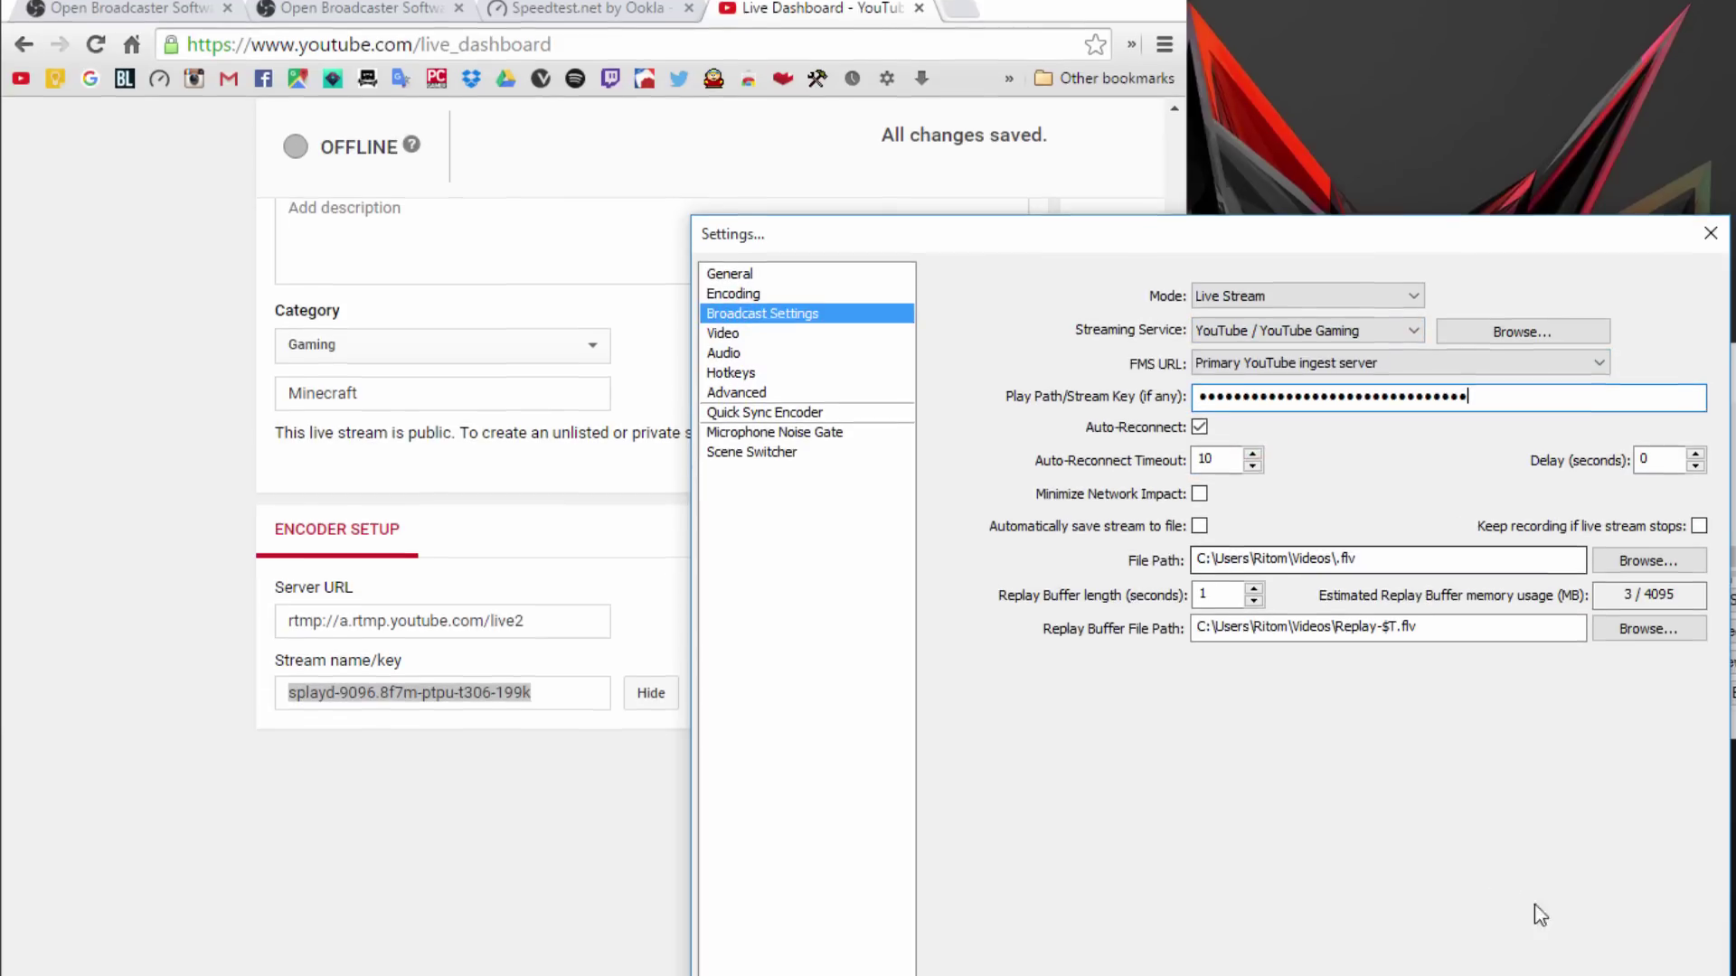
left_click(1386, 911)
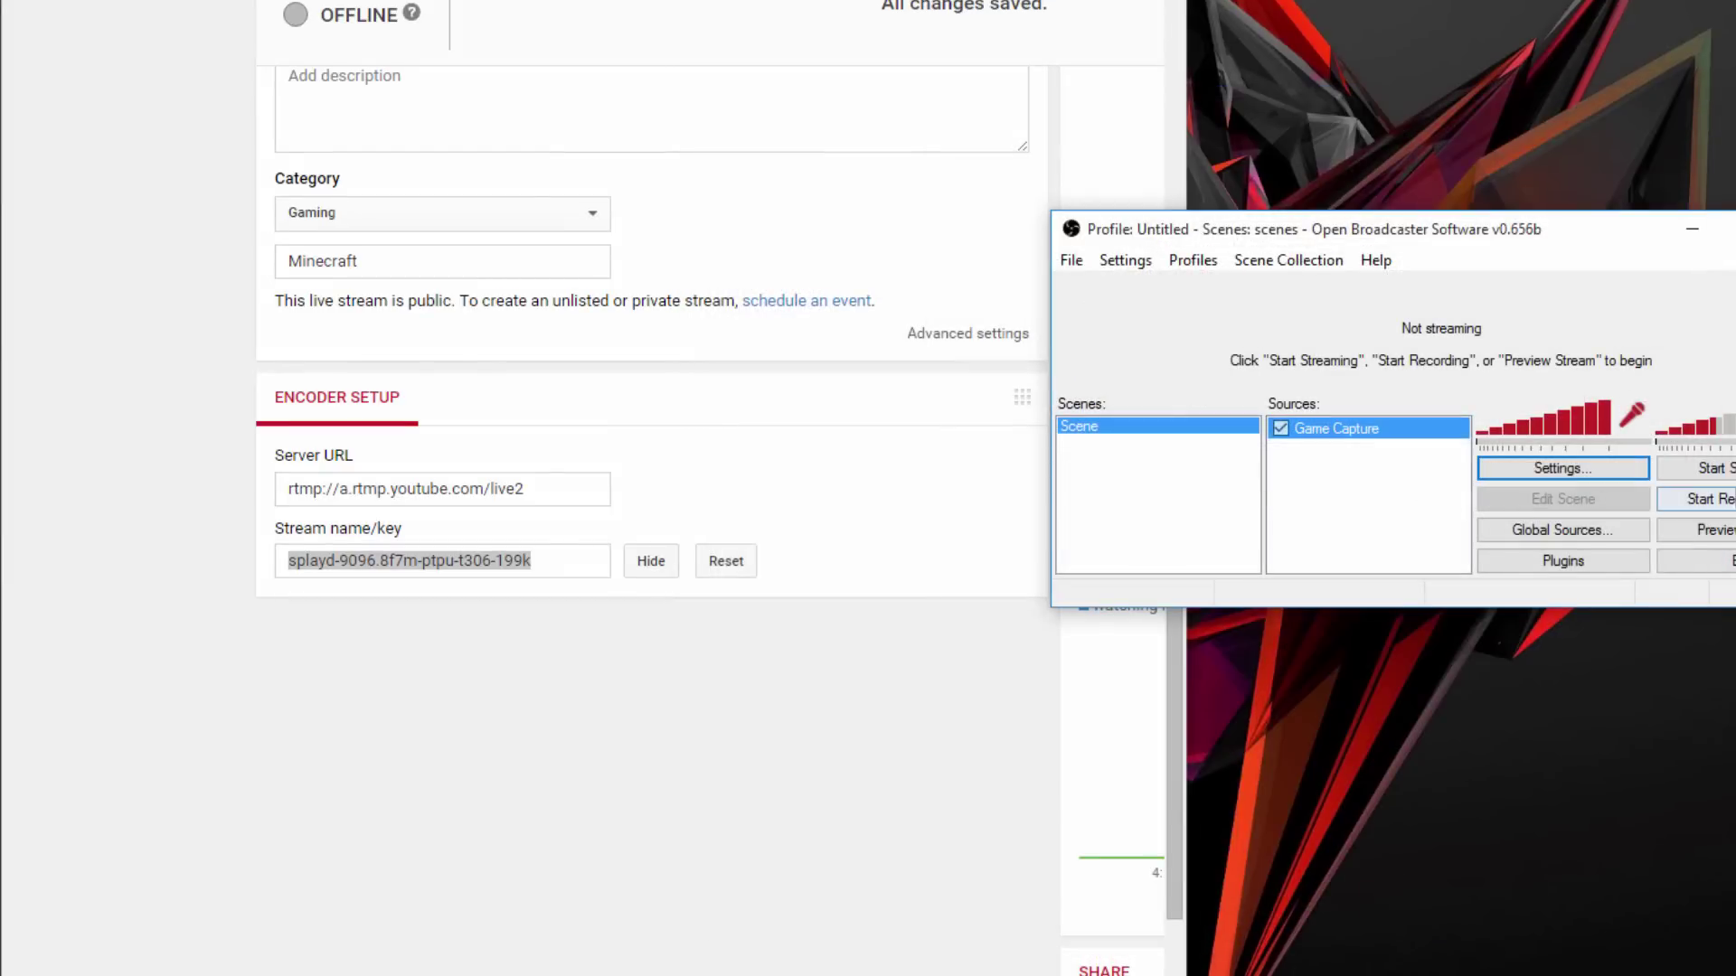
left_click(1695, 469)
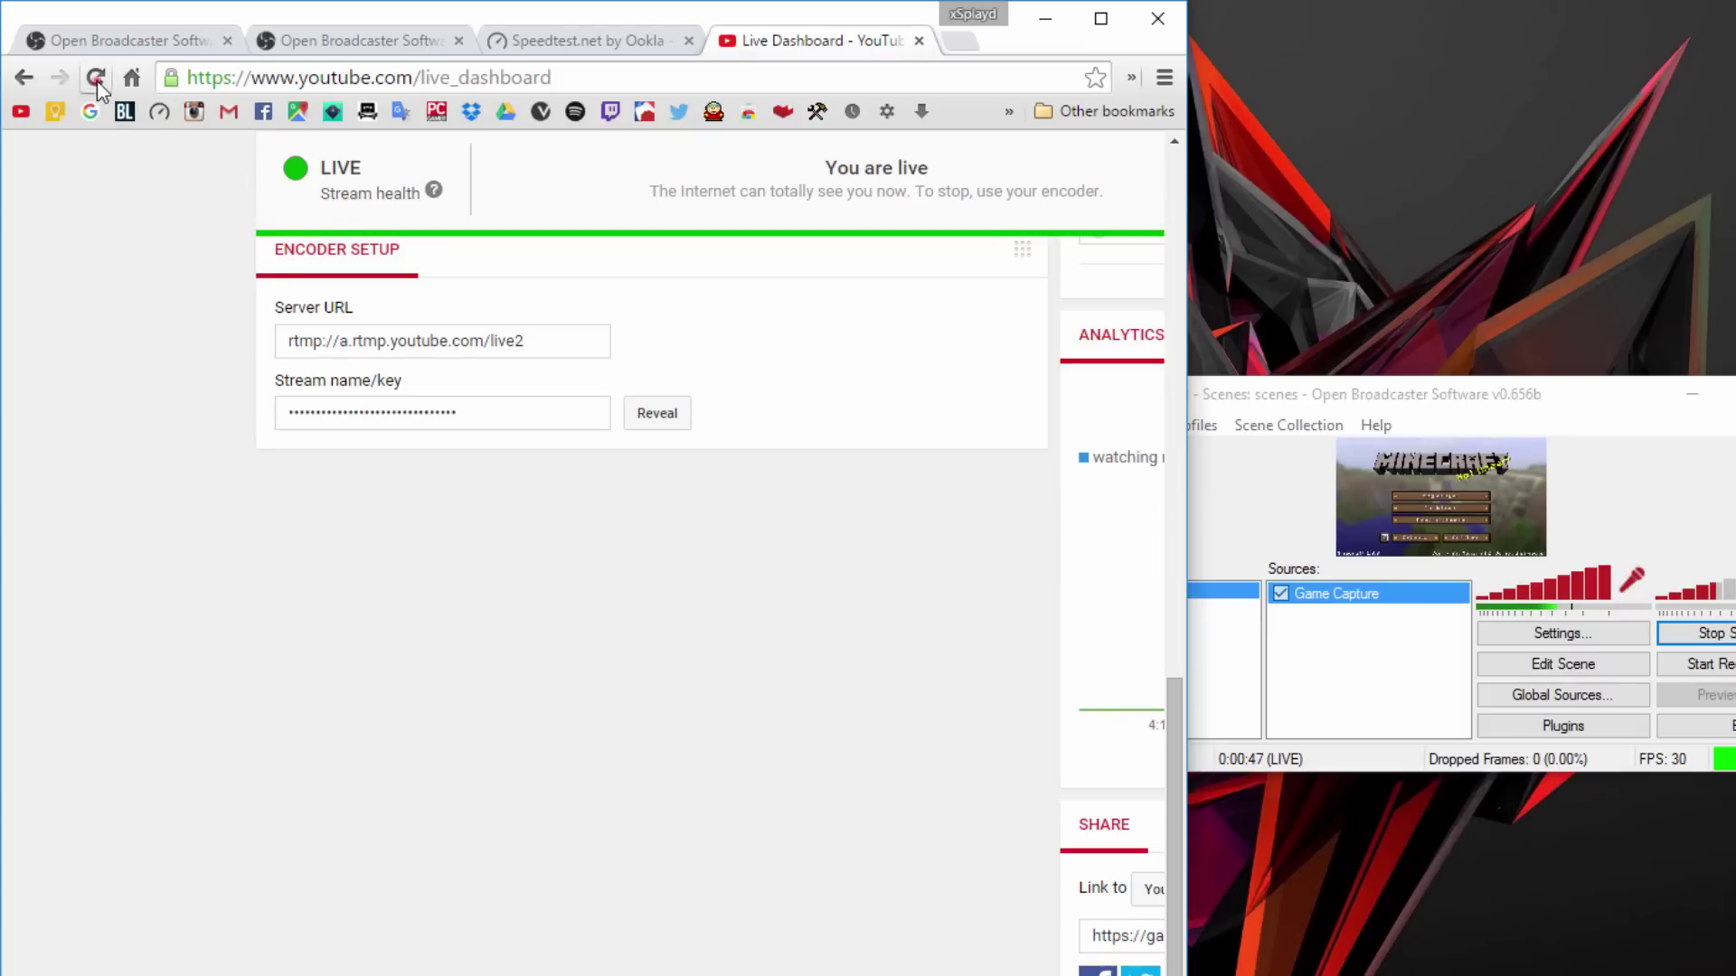
- Reload the Live Dashboard to confirm LIVE, then watch the broadcast on the YouTube Gaming channel page
left_click(96, 80)
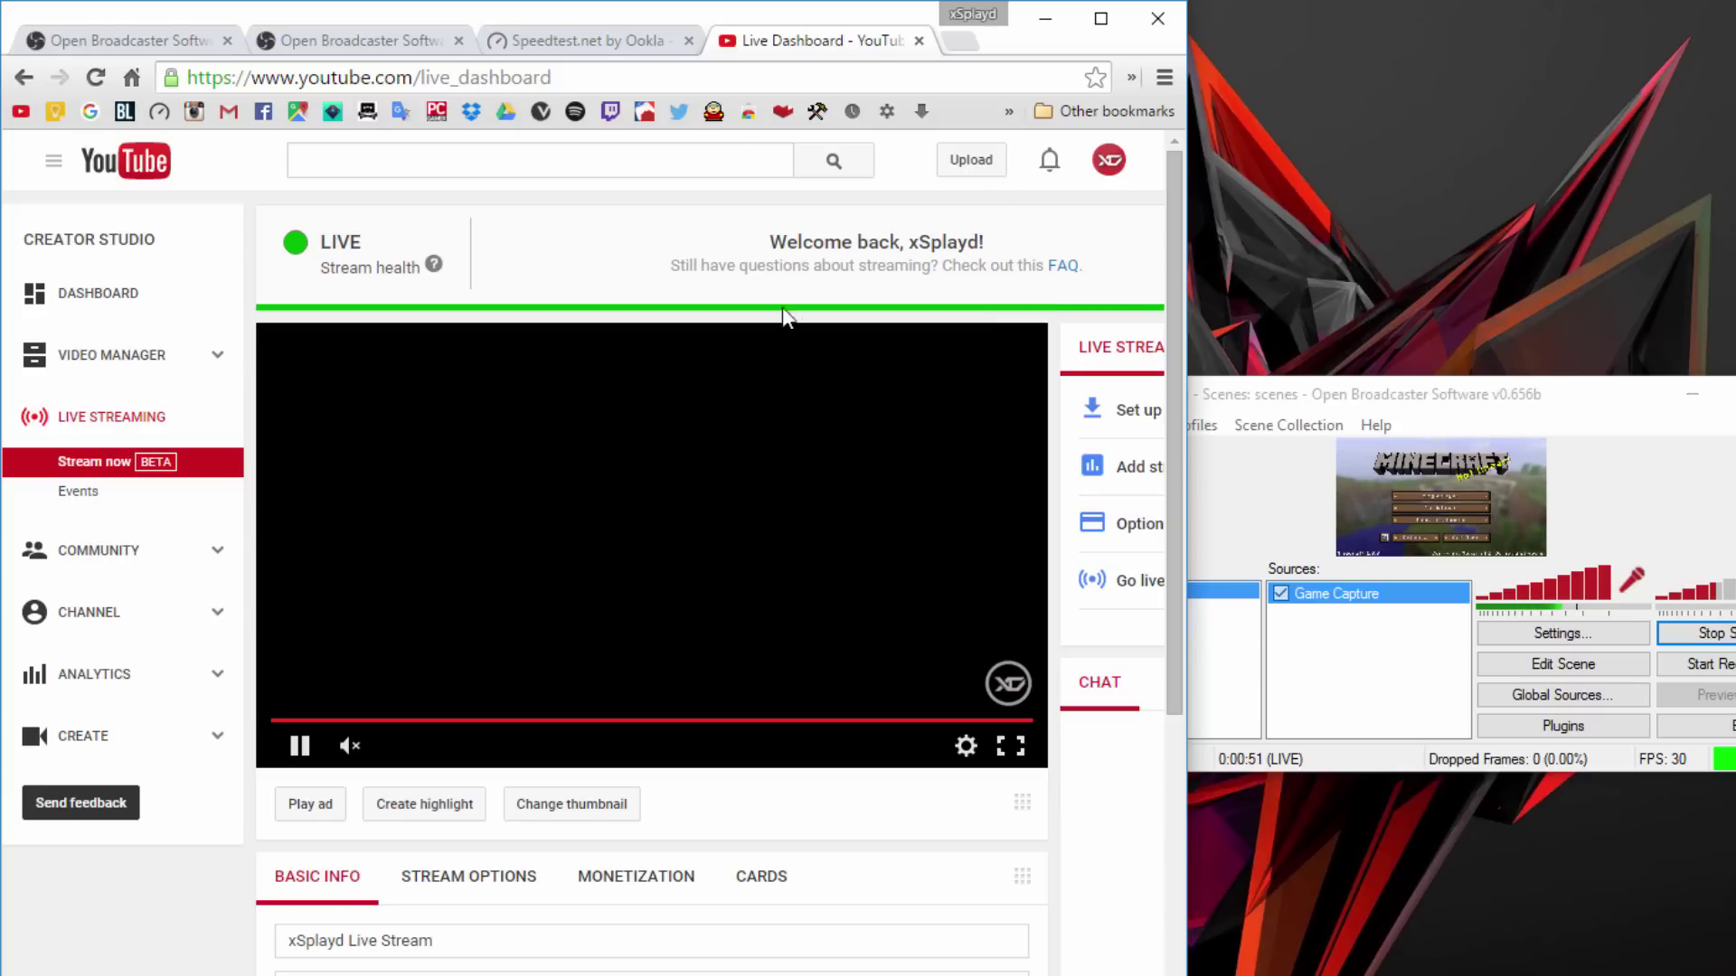
scroll(326, 384, "down", 1)
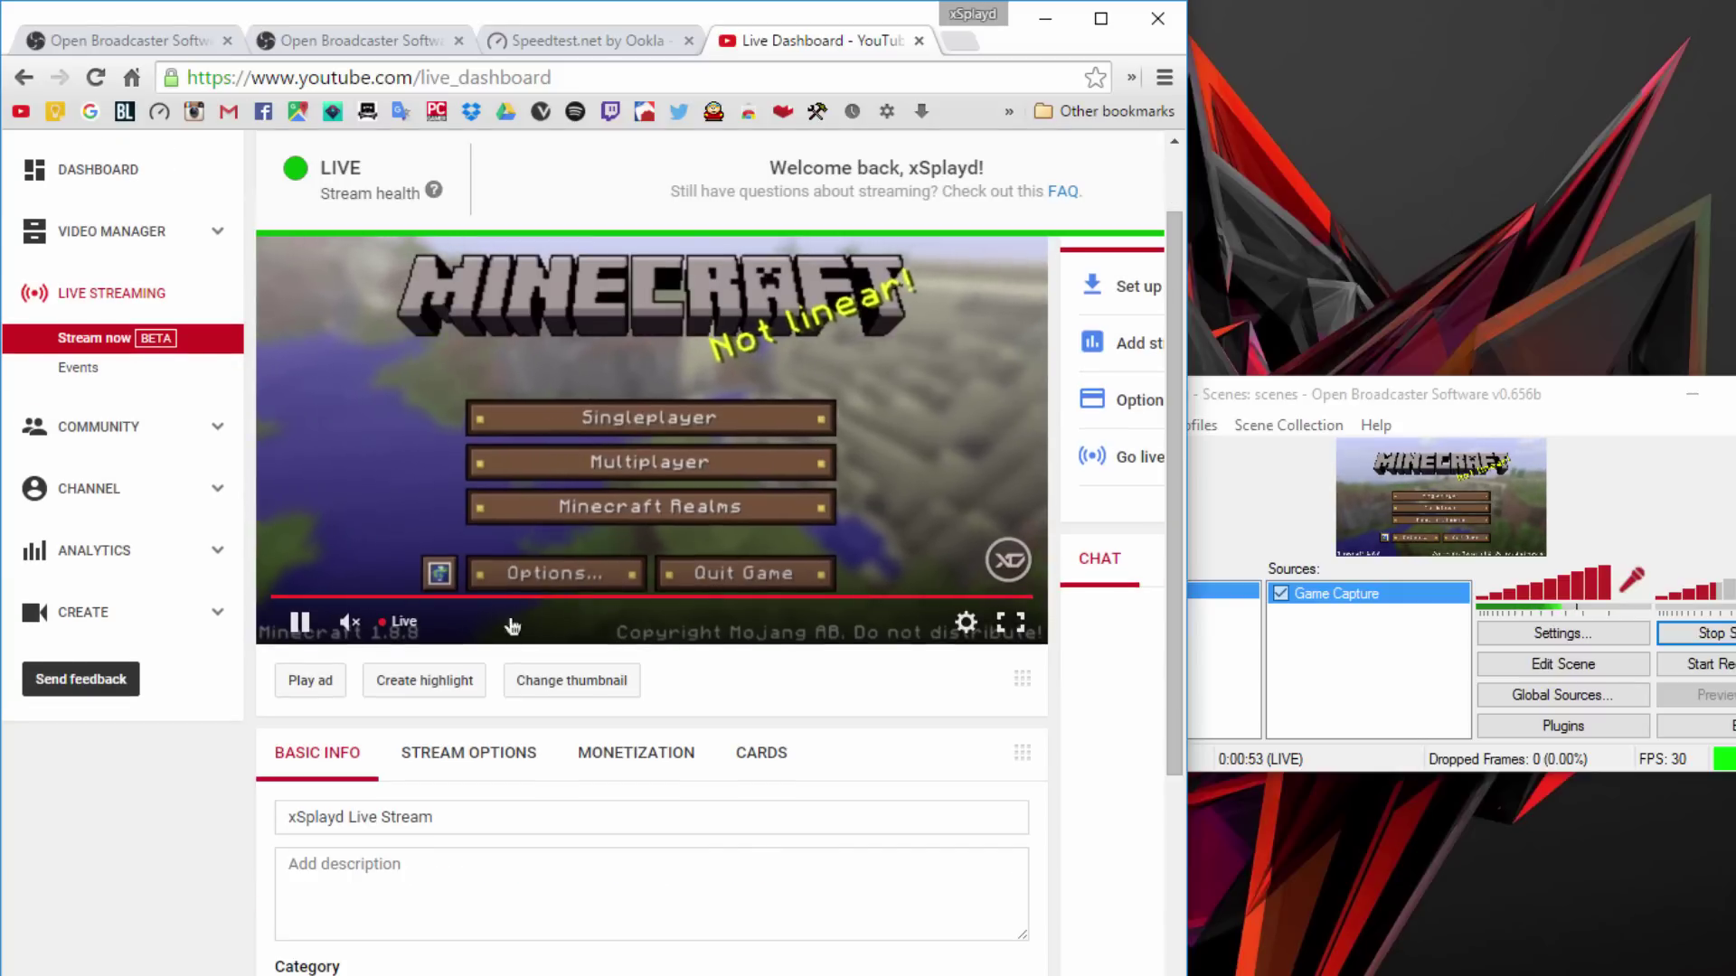
left_click(357, 77)
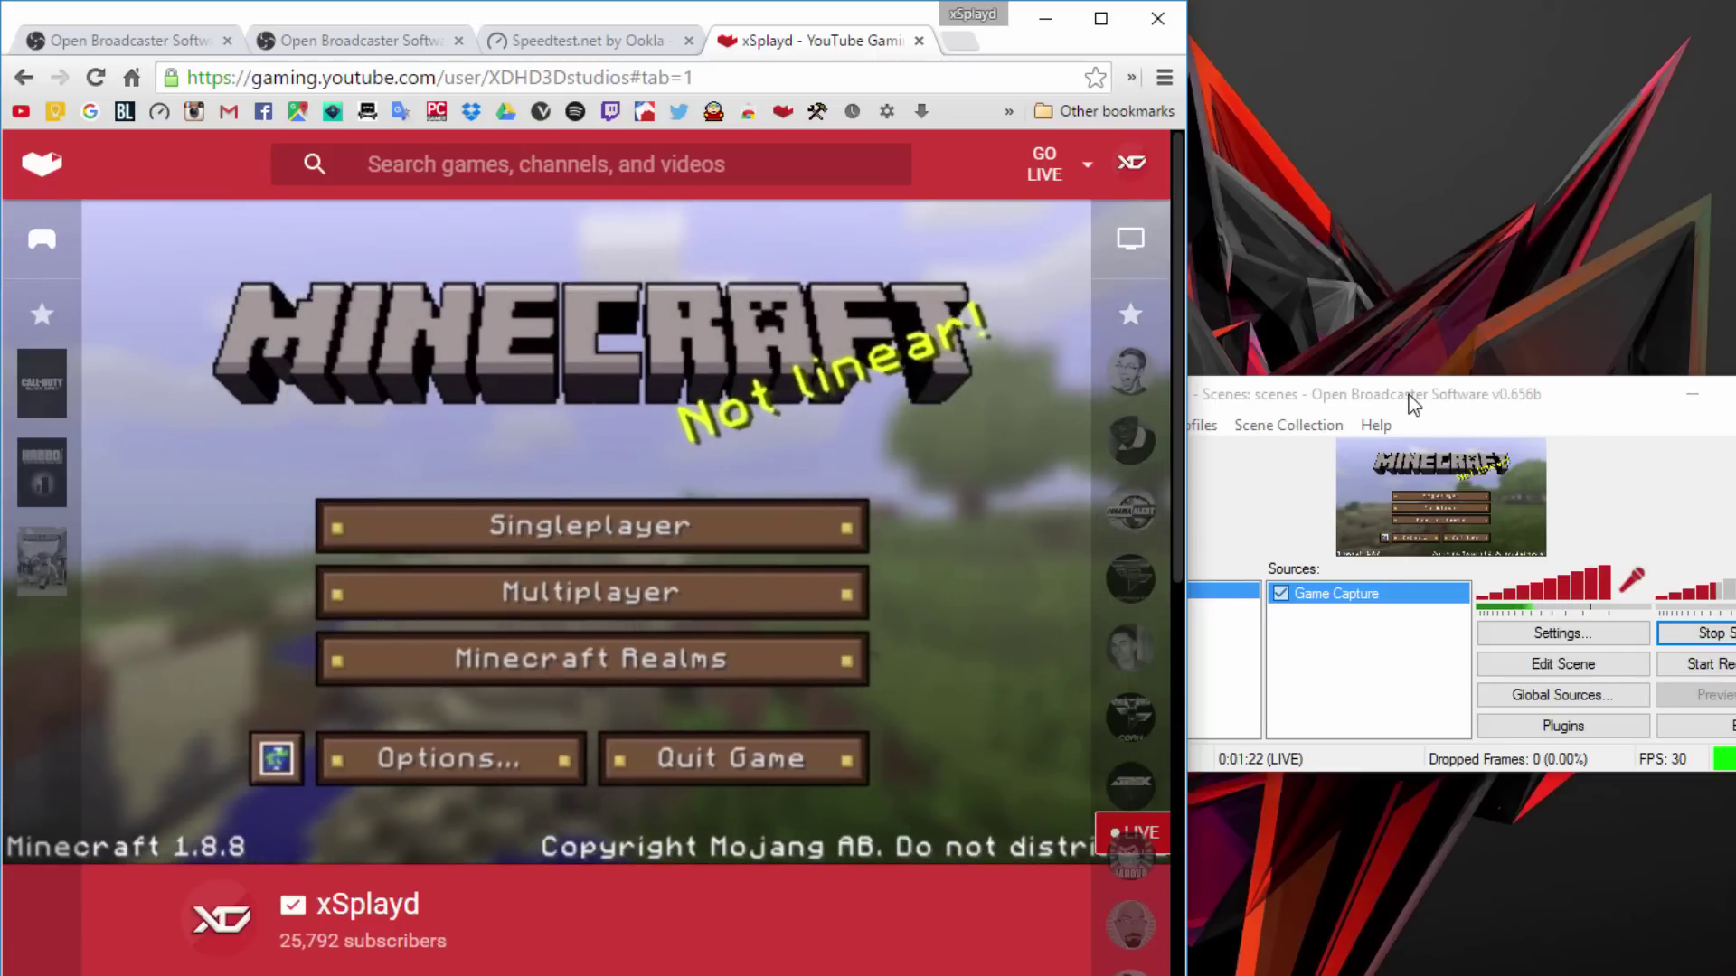
left_click_drag(1409, 397, 1367, 409)
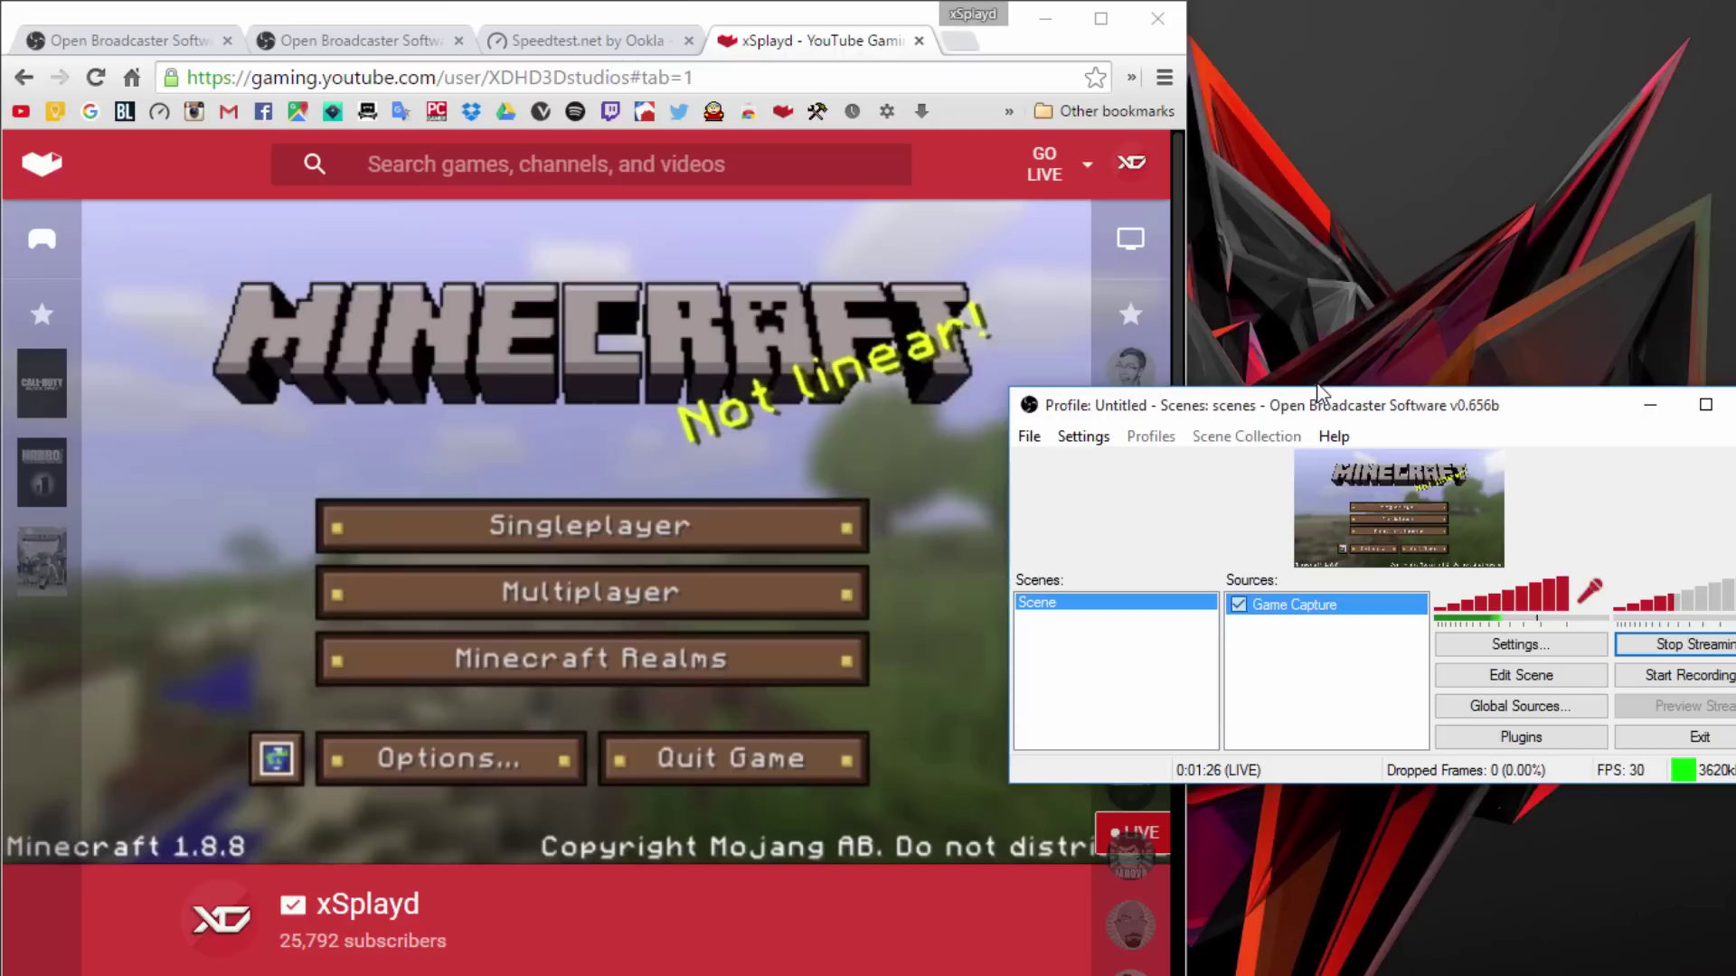
left_click_drag(1320, 402, 1068, 457)
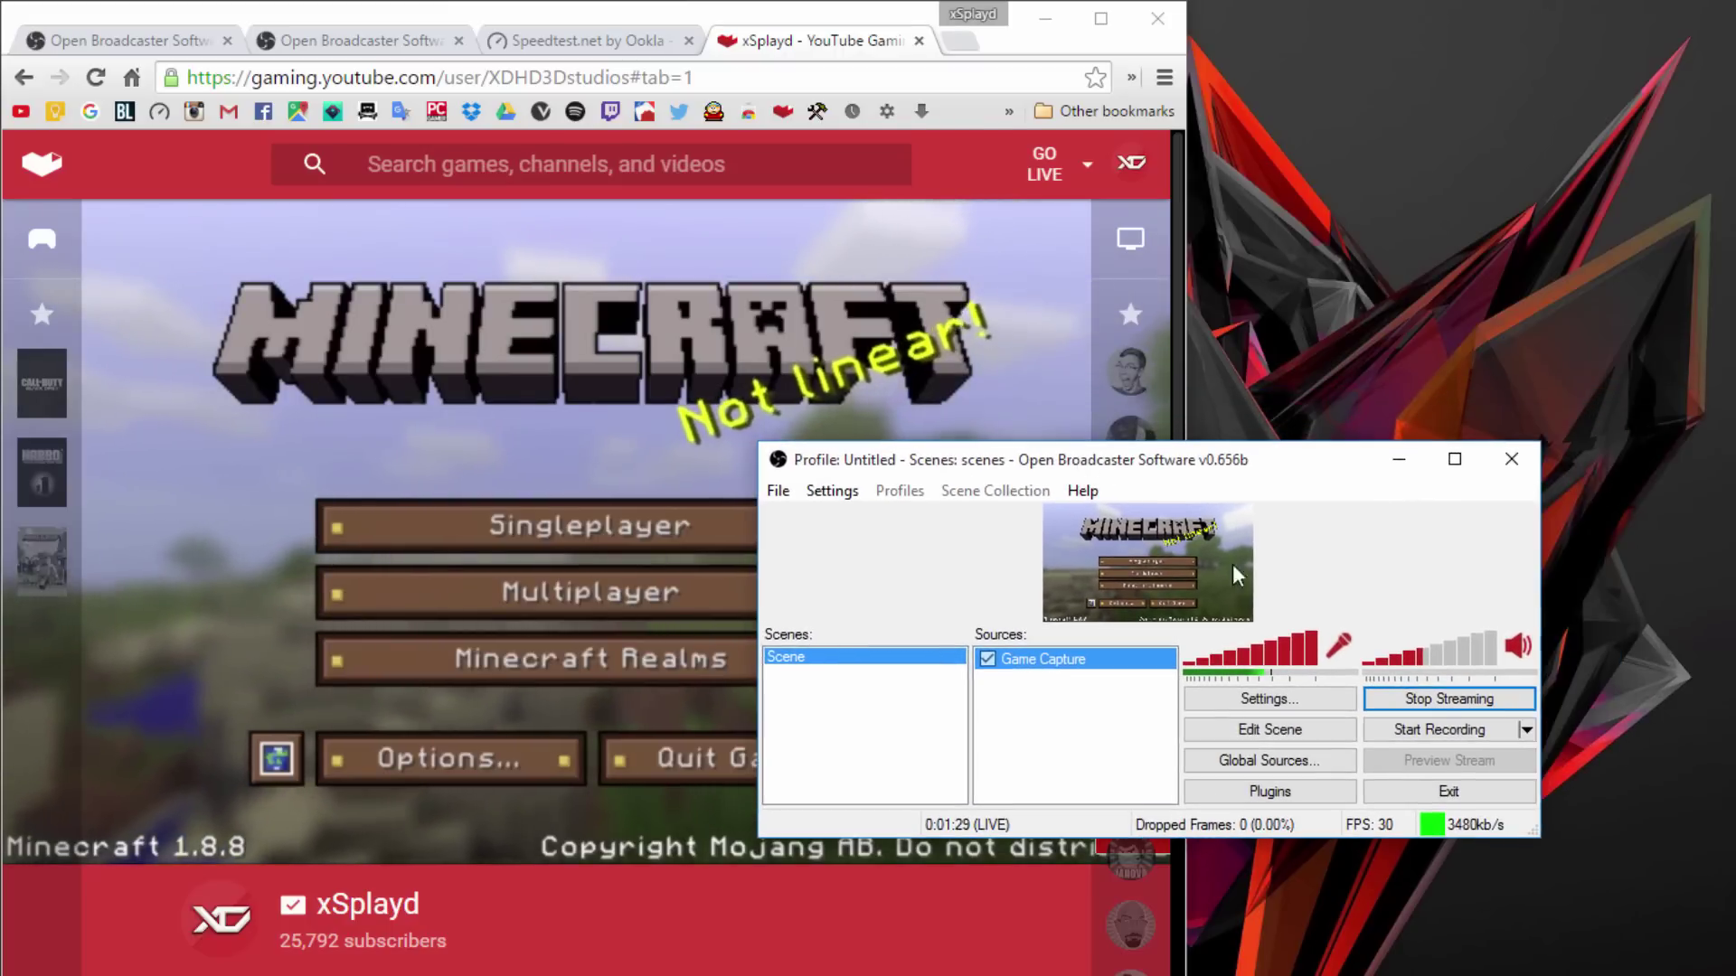
- Stop the stream and add a Video Capture Device webcam source with the default name
left_click(1443, 699)
right_click(1057, 722)
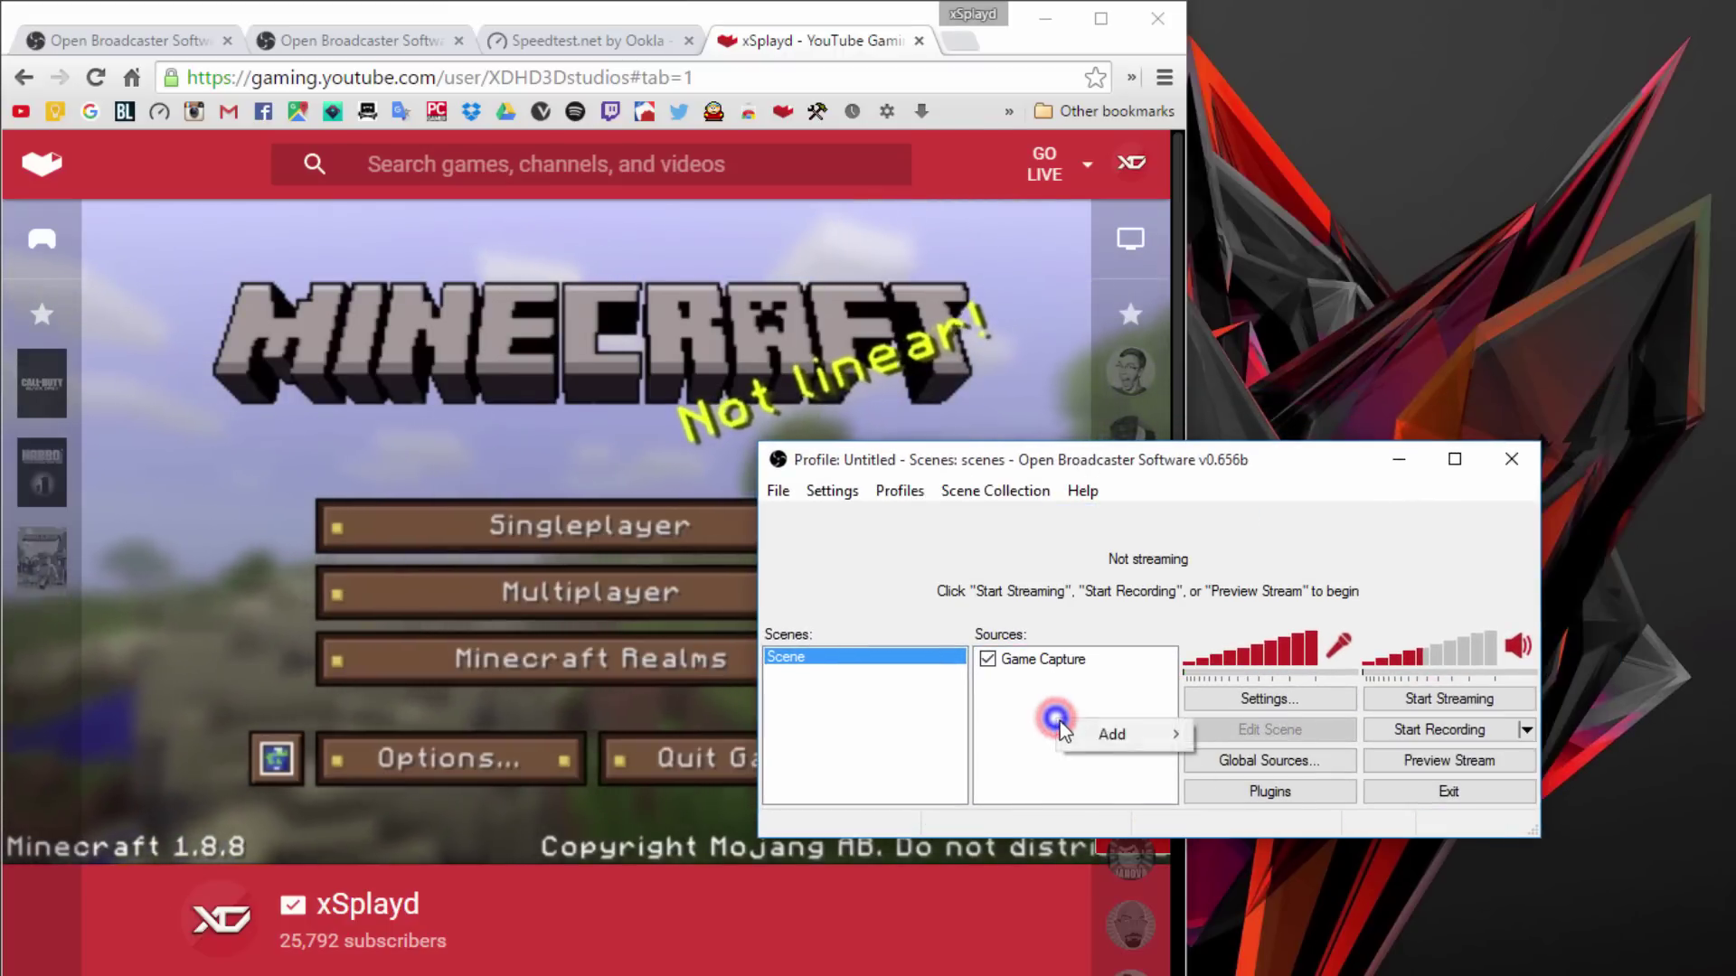
mouse_move(1103, 739)
left_click(1282, 871)
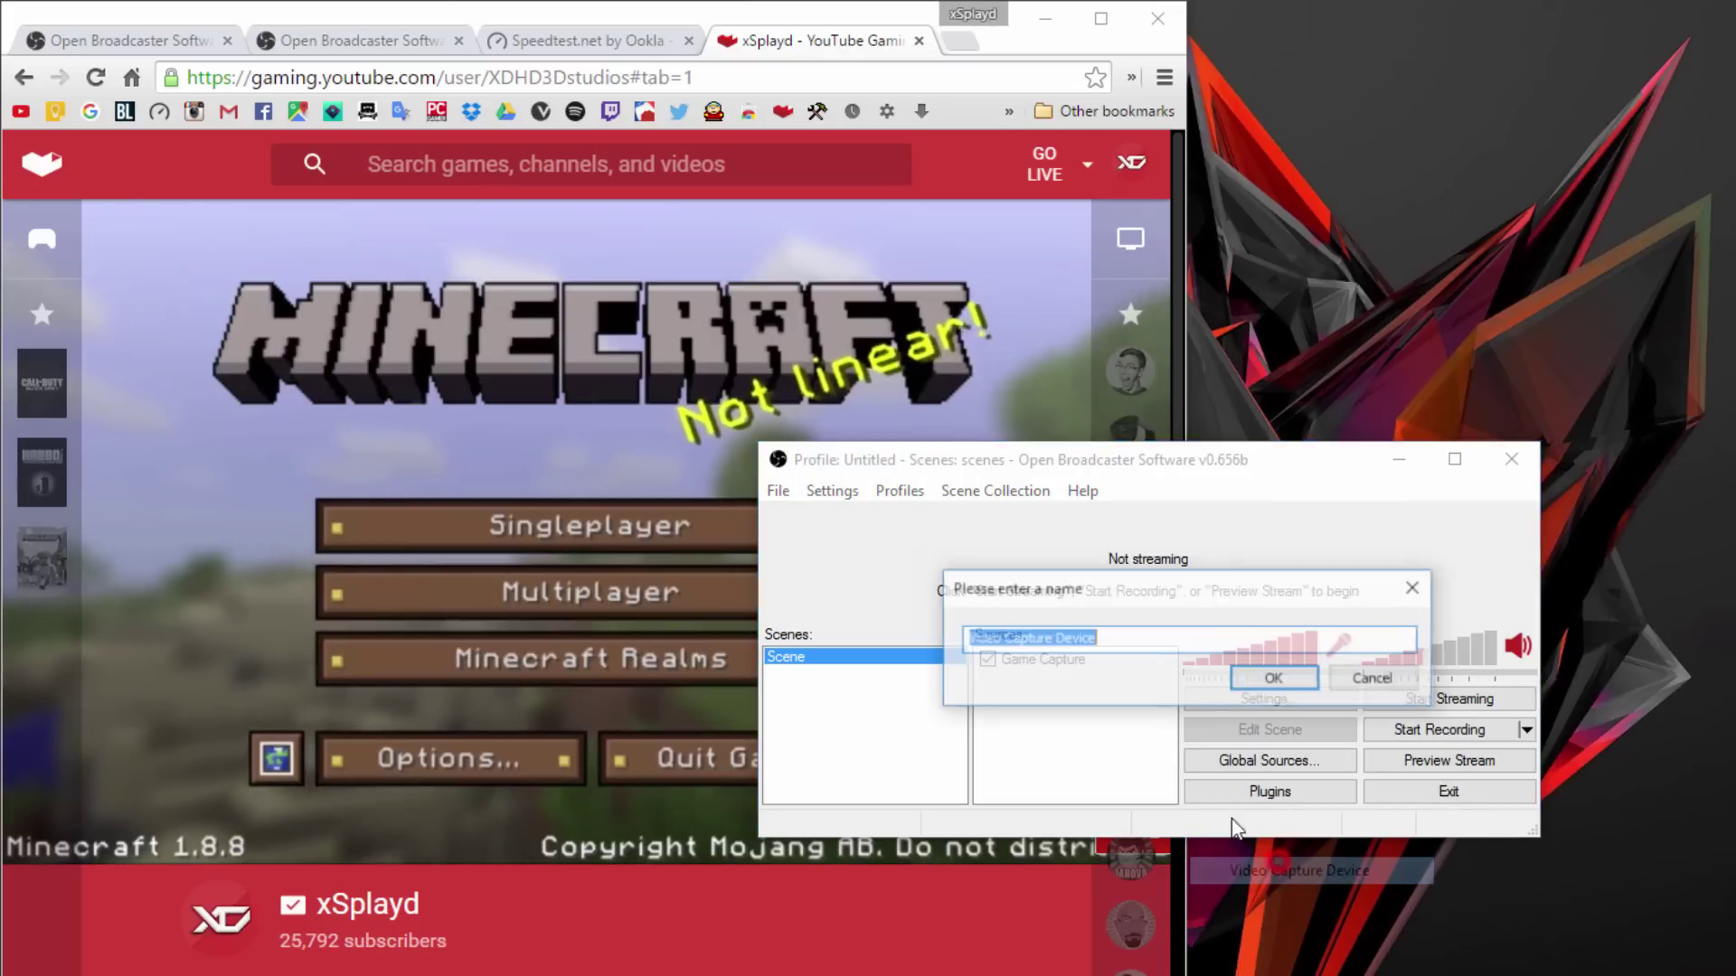
left_click(1256, 679)
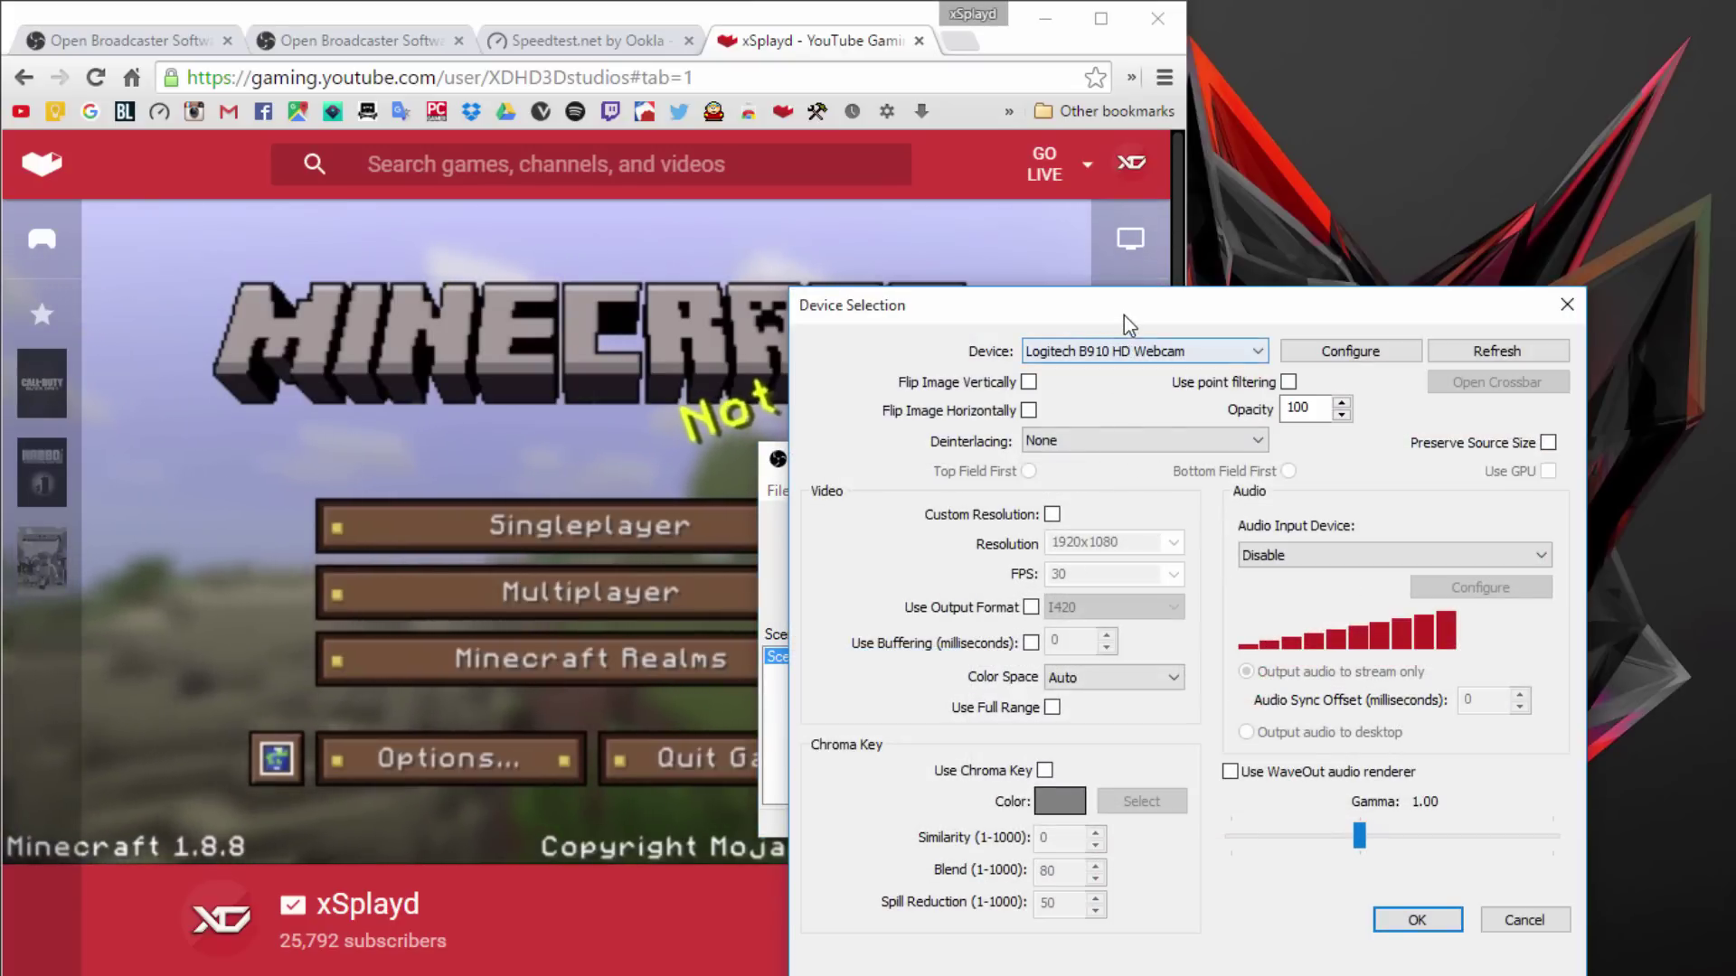
left_click_drag(1118, 309, 1076, 298)
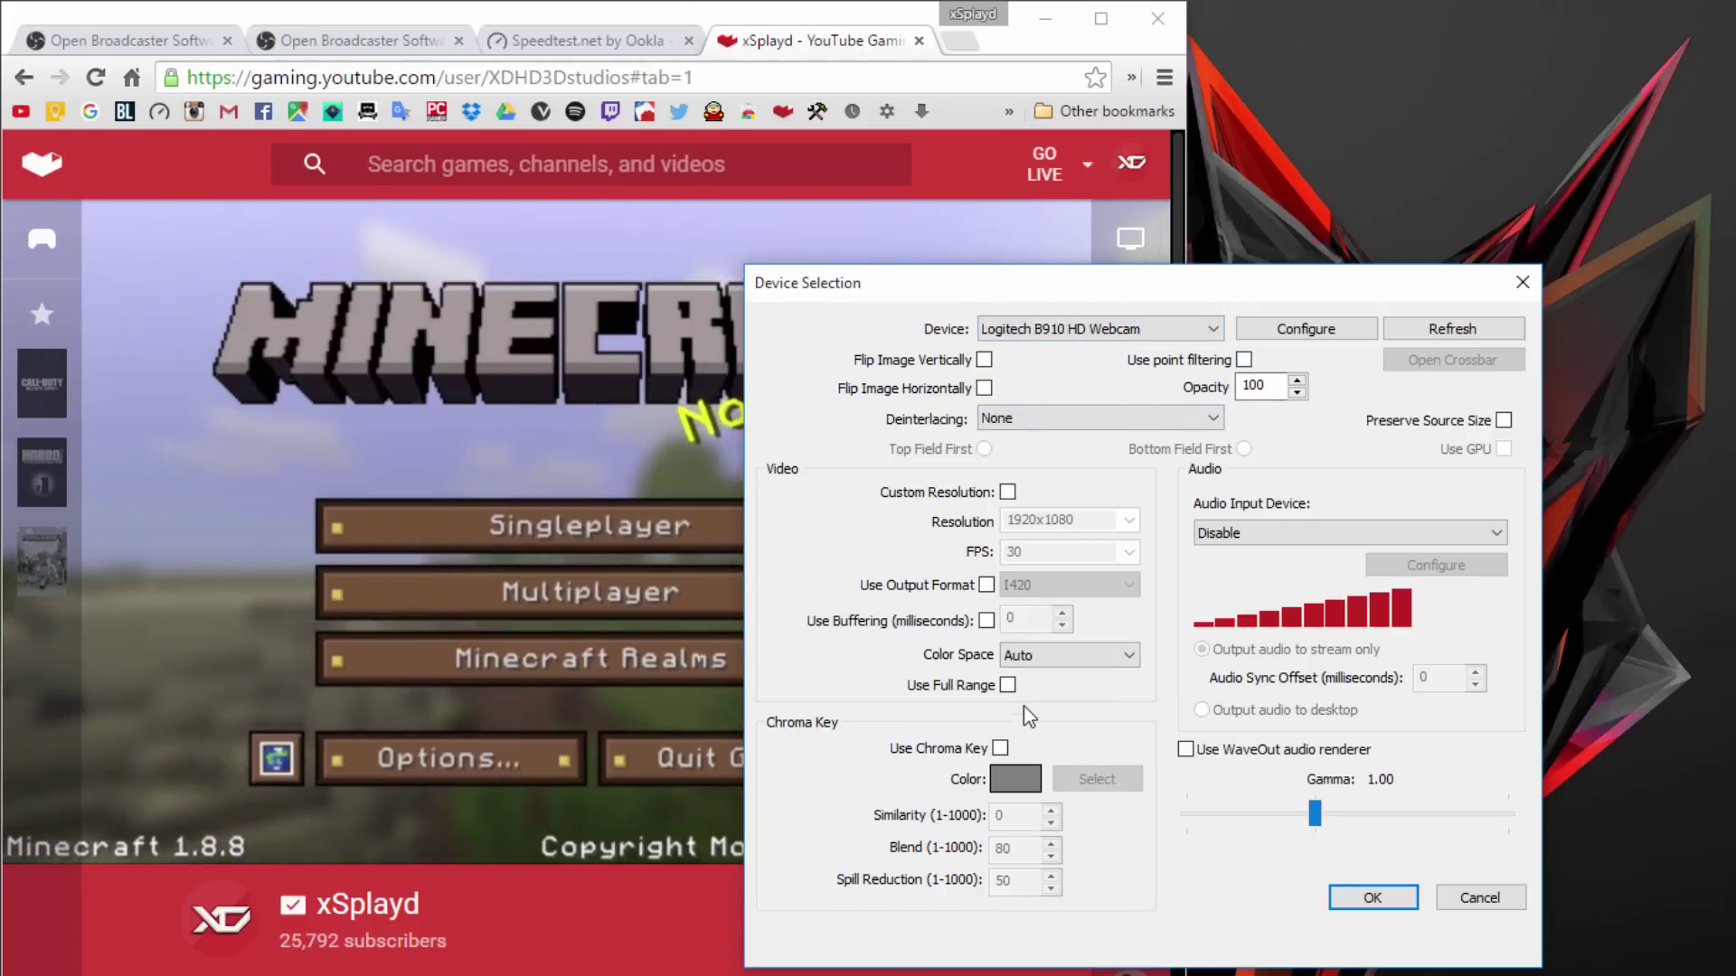
- Give the webcam a custom 1280x720 resolution and confirm the source settings
left_click(1007, 492)
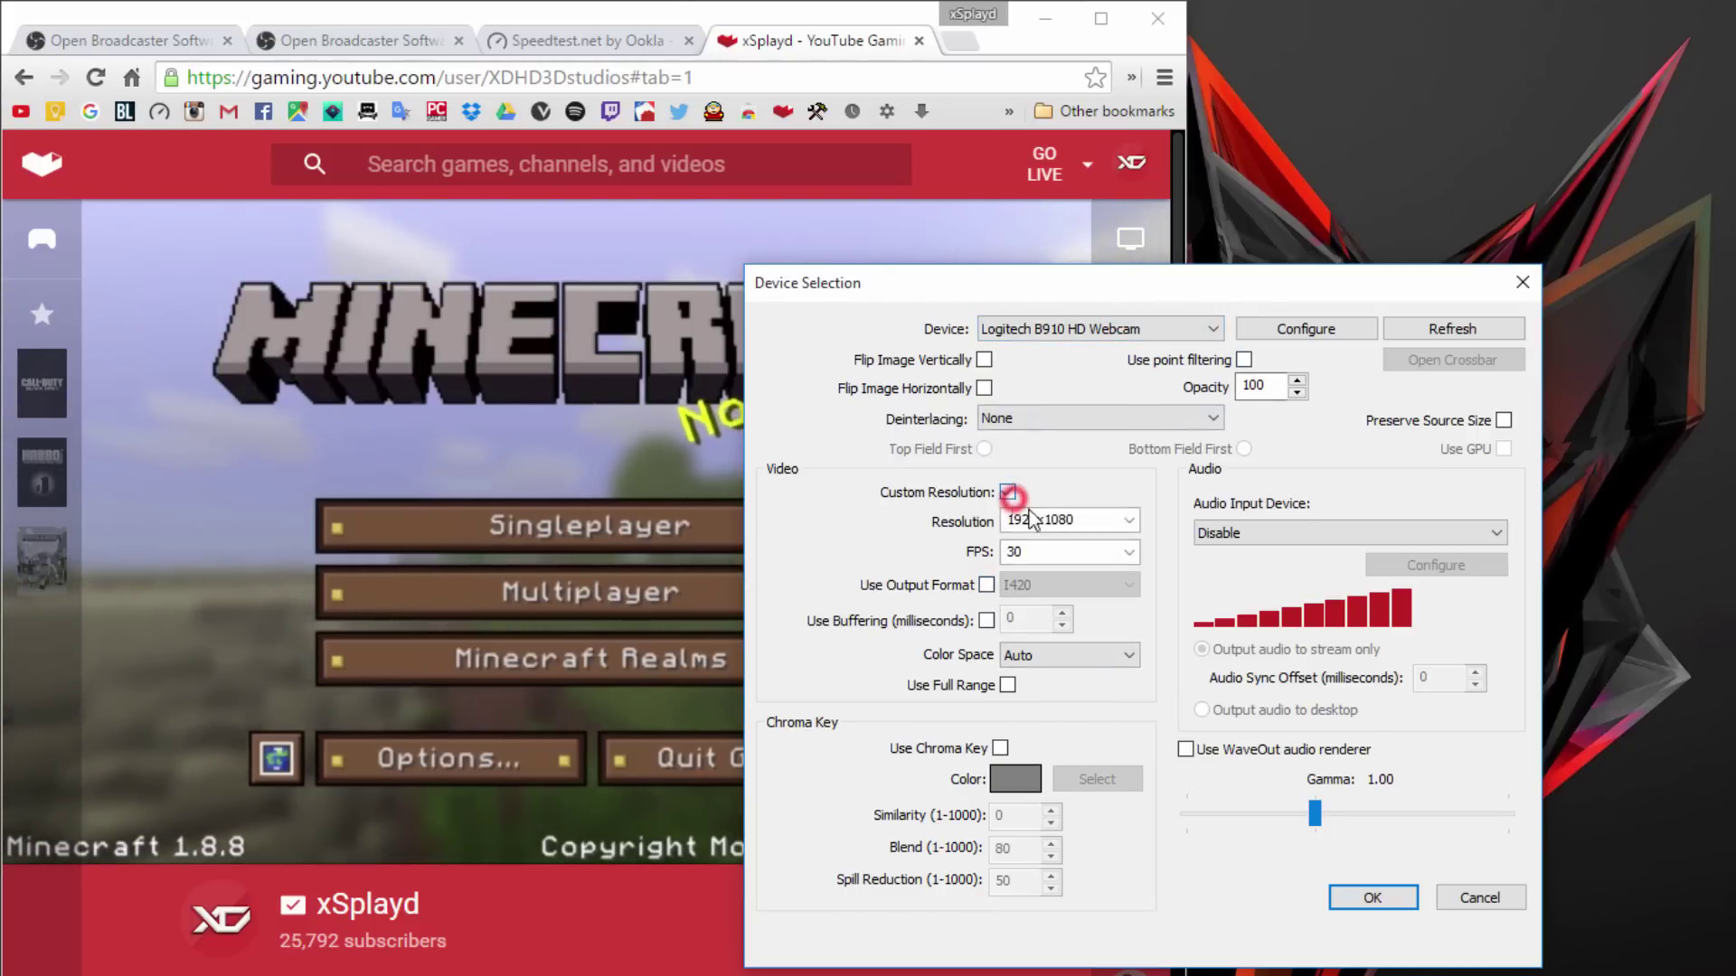
left_click(1062, 518)
left_click(1129, 522)
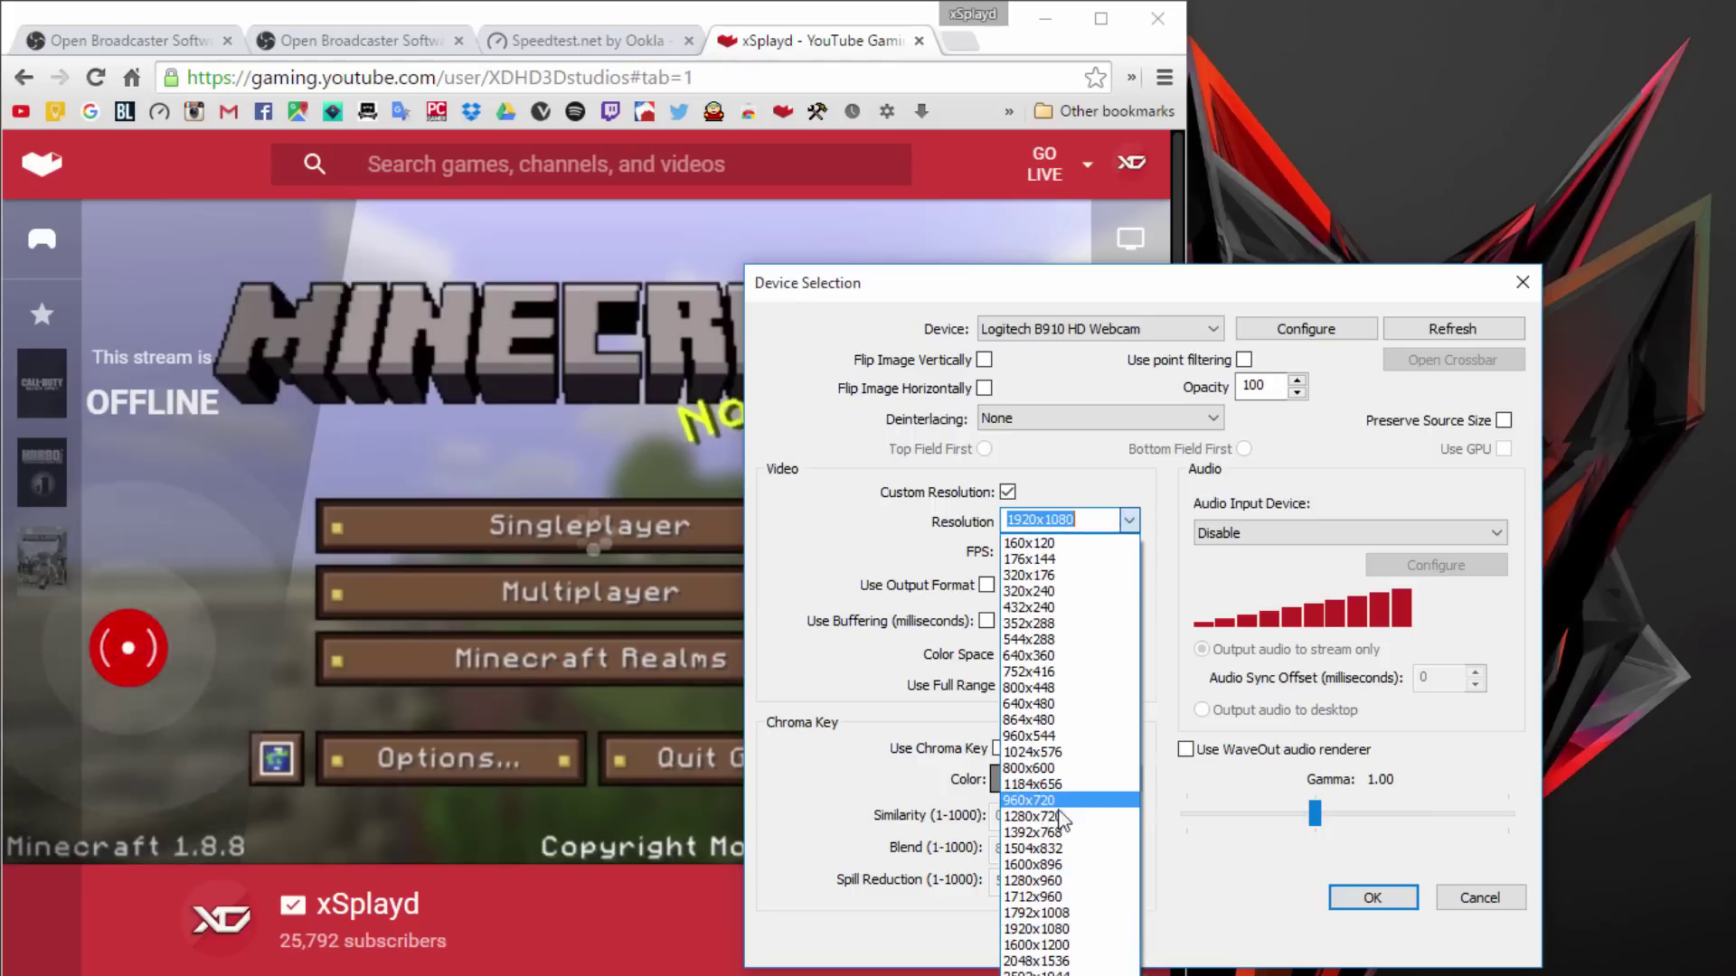
left_click(1058, 807)
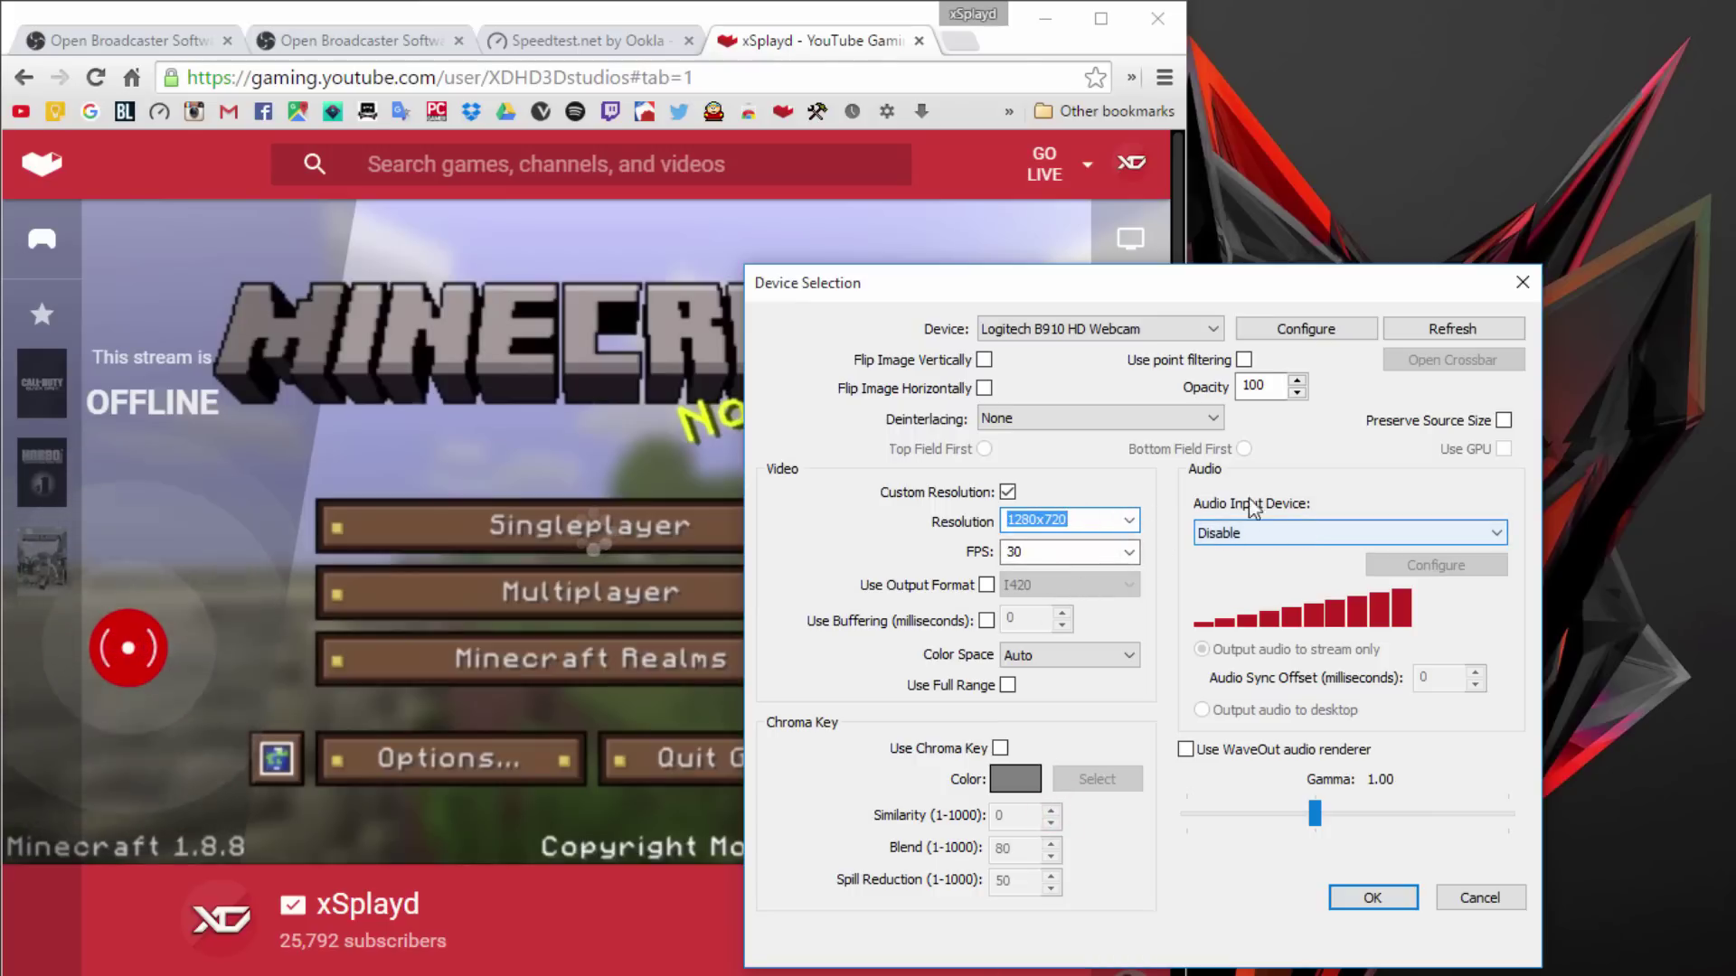
left_click(1365, 904)
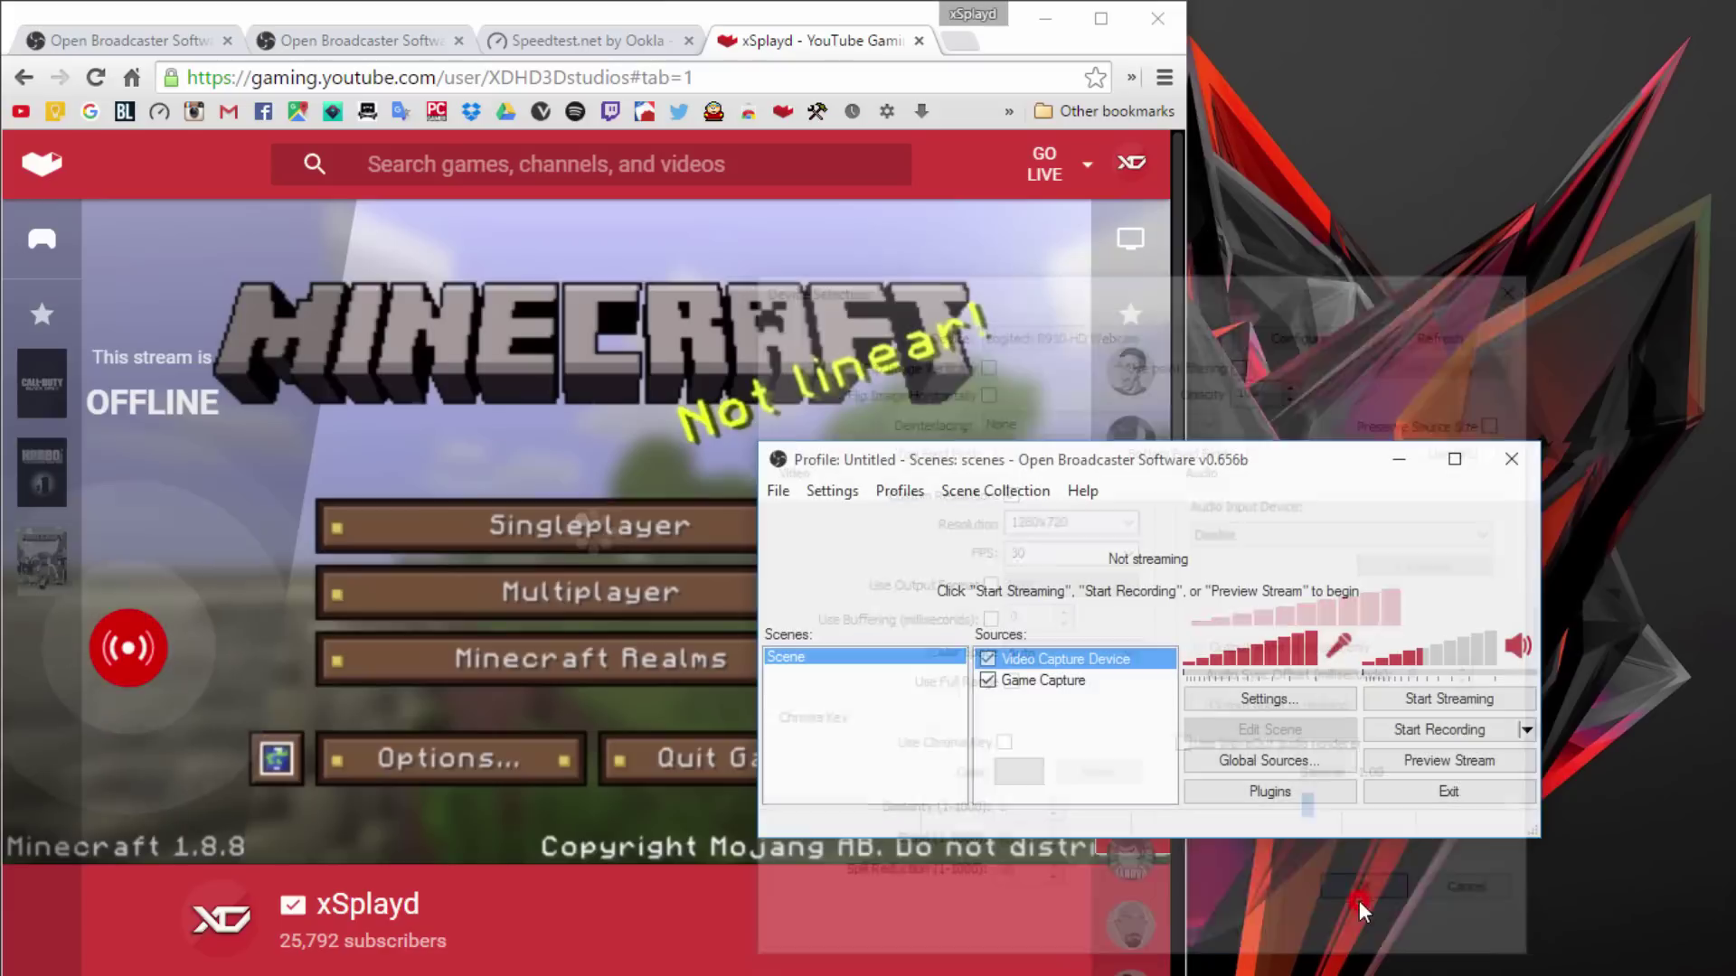
- Preview the stream and shrink the webcam into a small top-left overlay on the Minecraft capture
left_click(1429, 762)
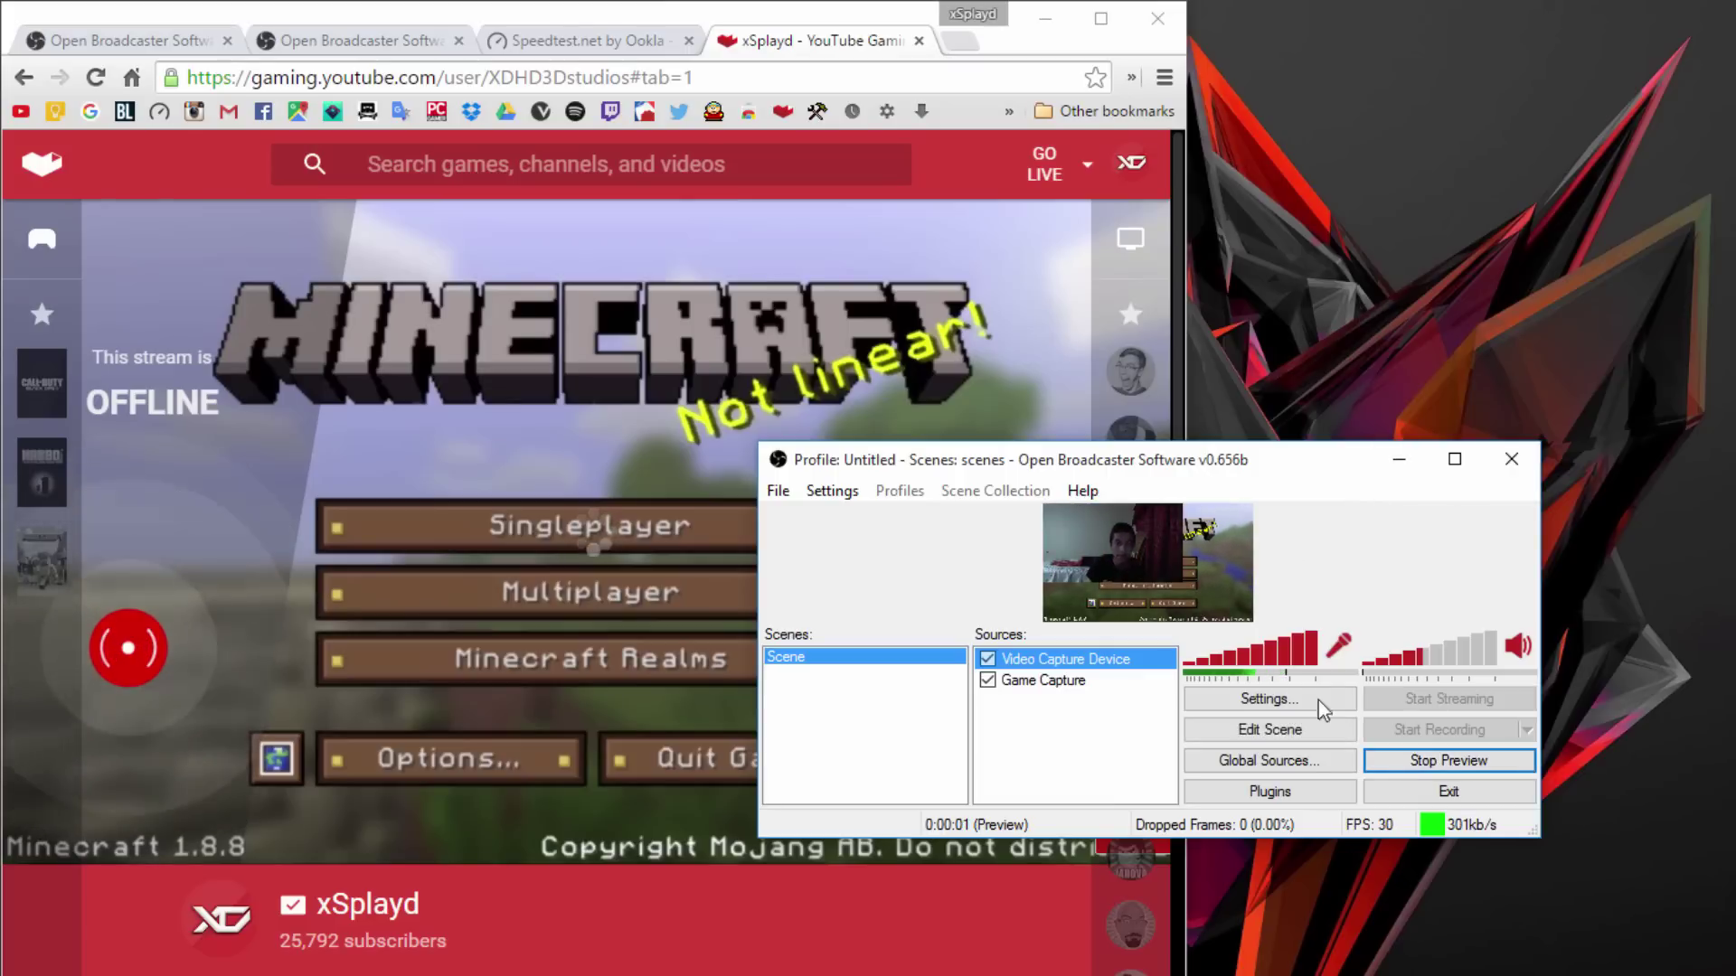
left_click(1268, 732)
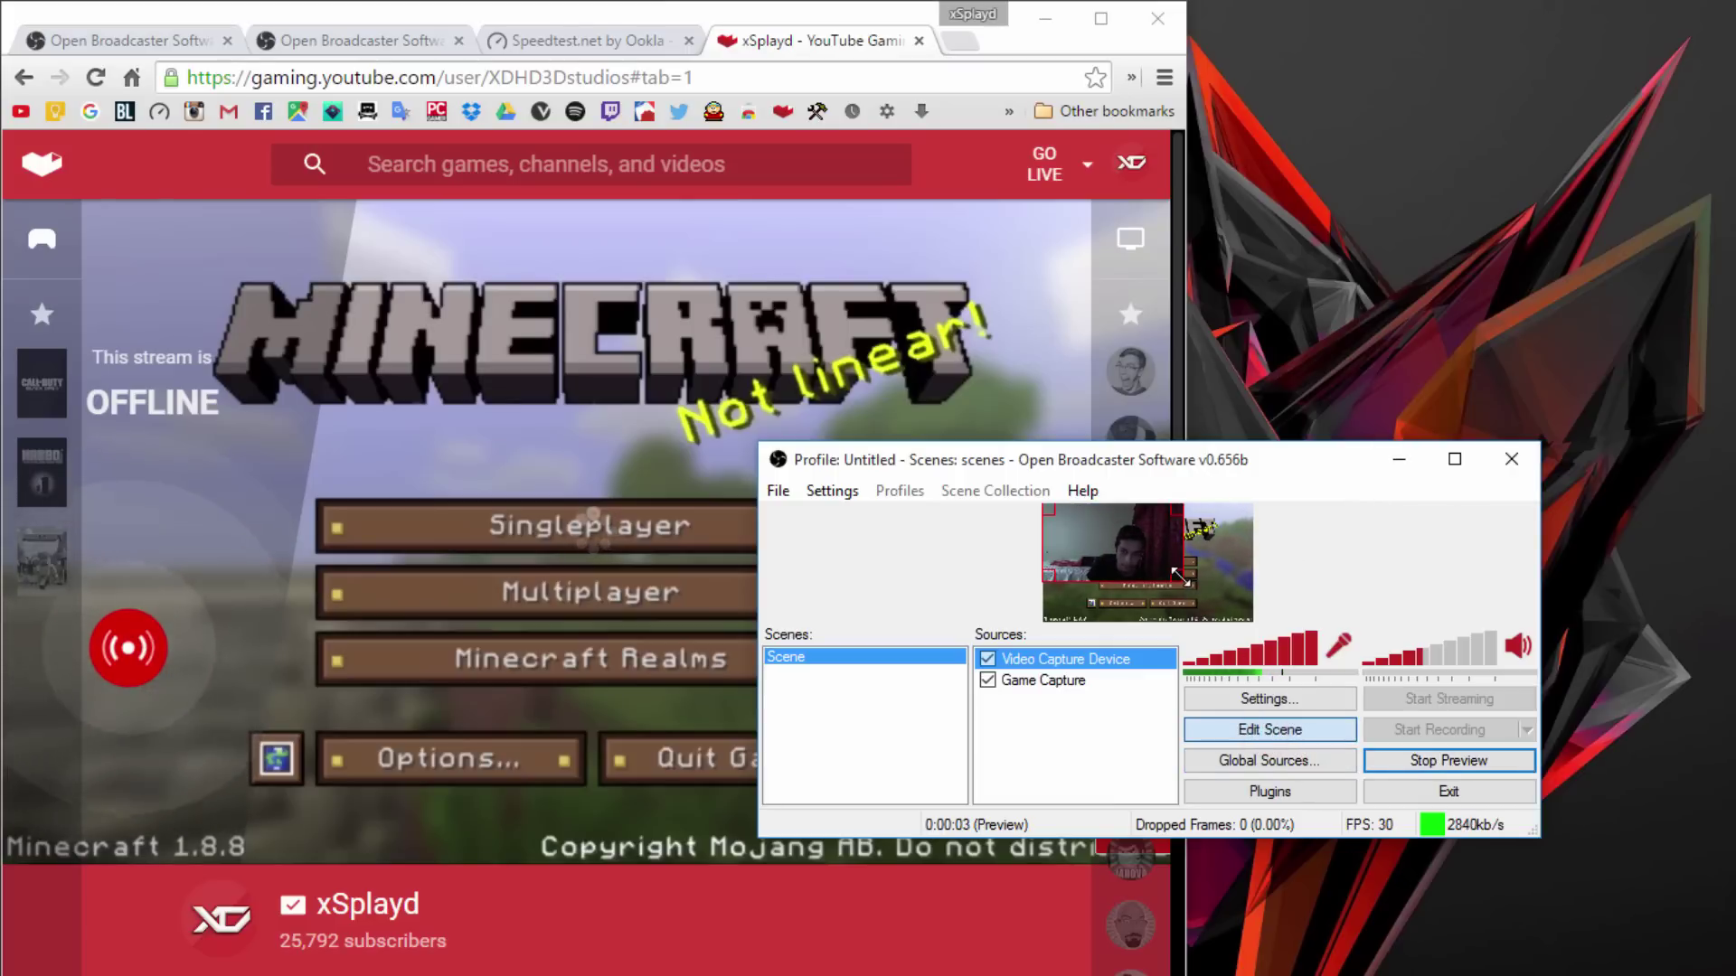
left_click_drag(1179, 575, 1241, 529)
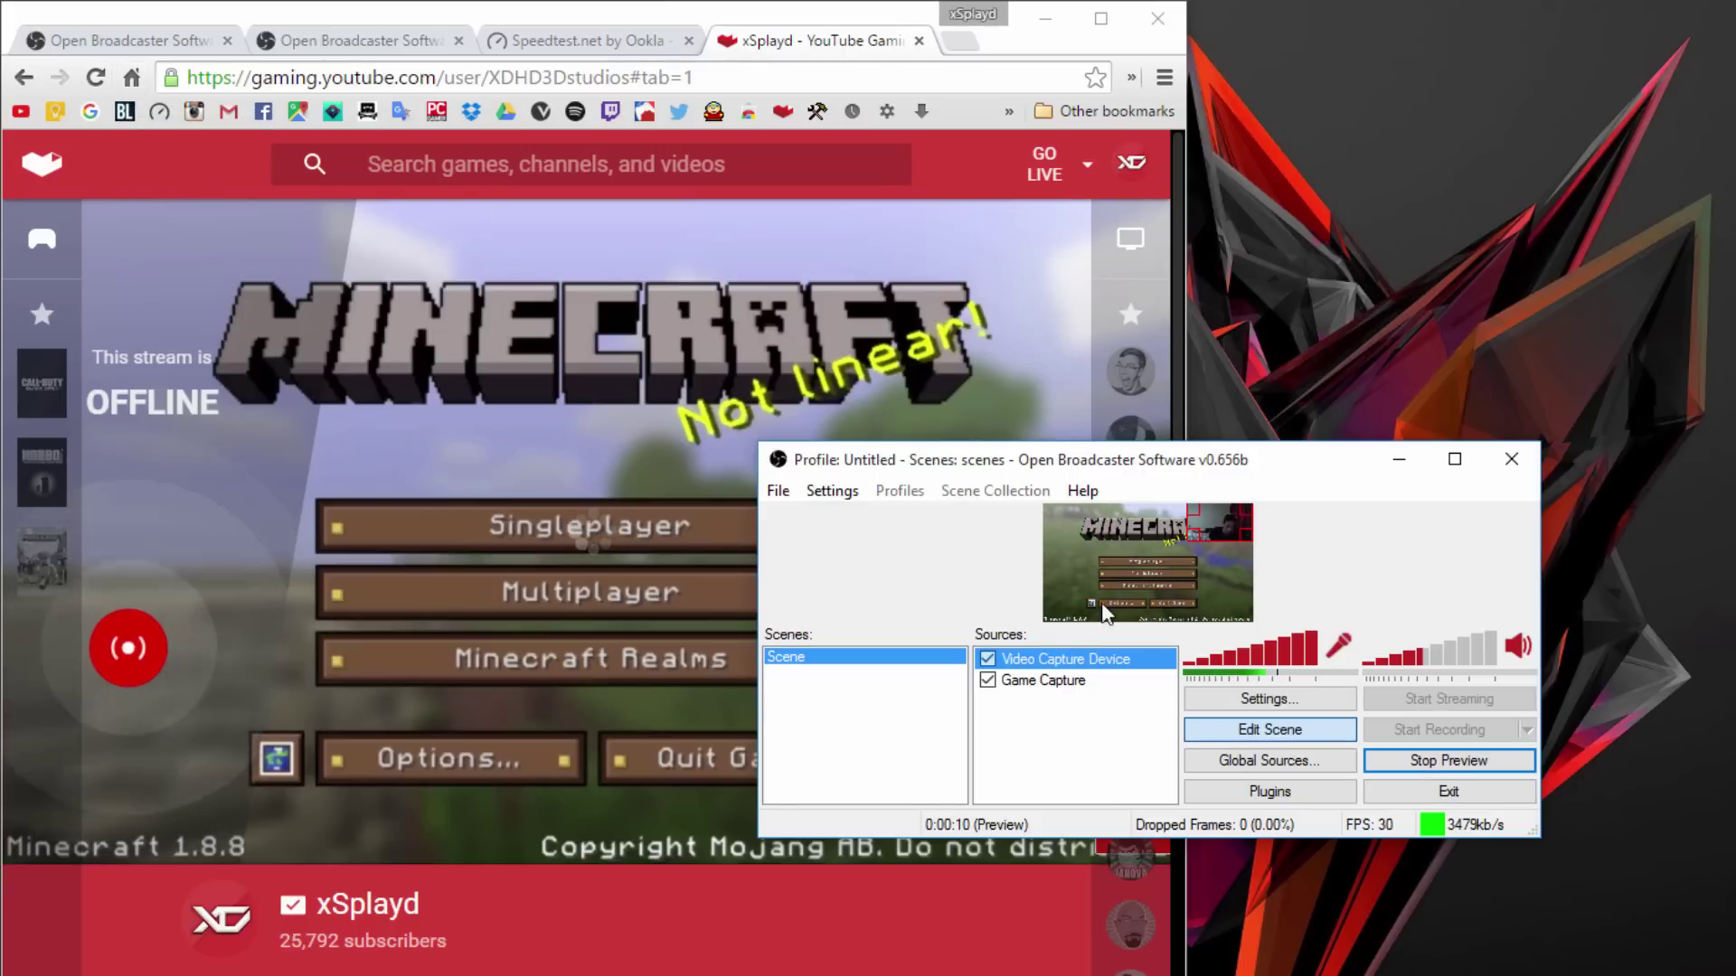
left_click(1371, 536)
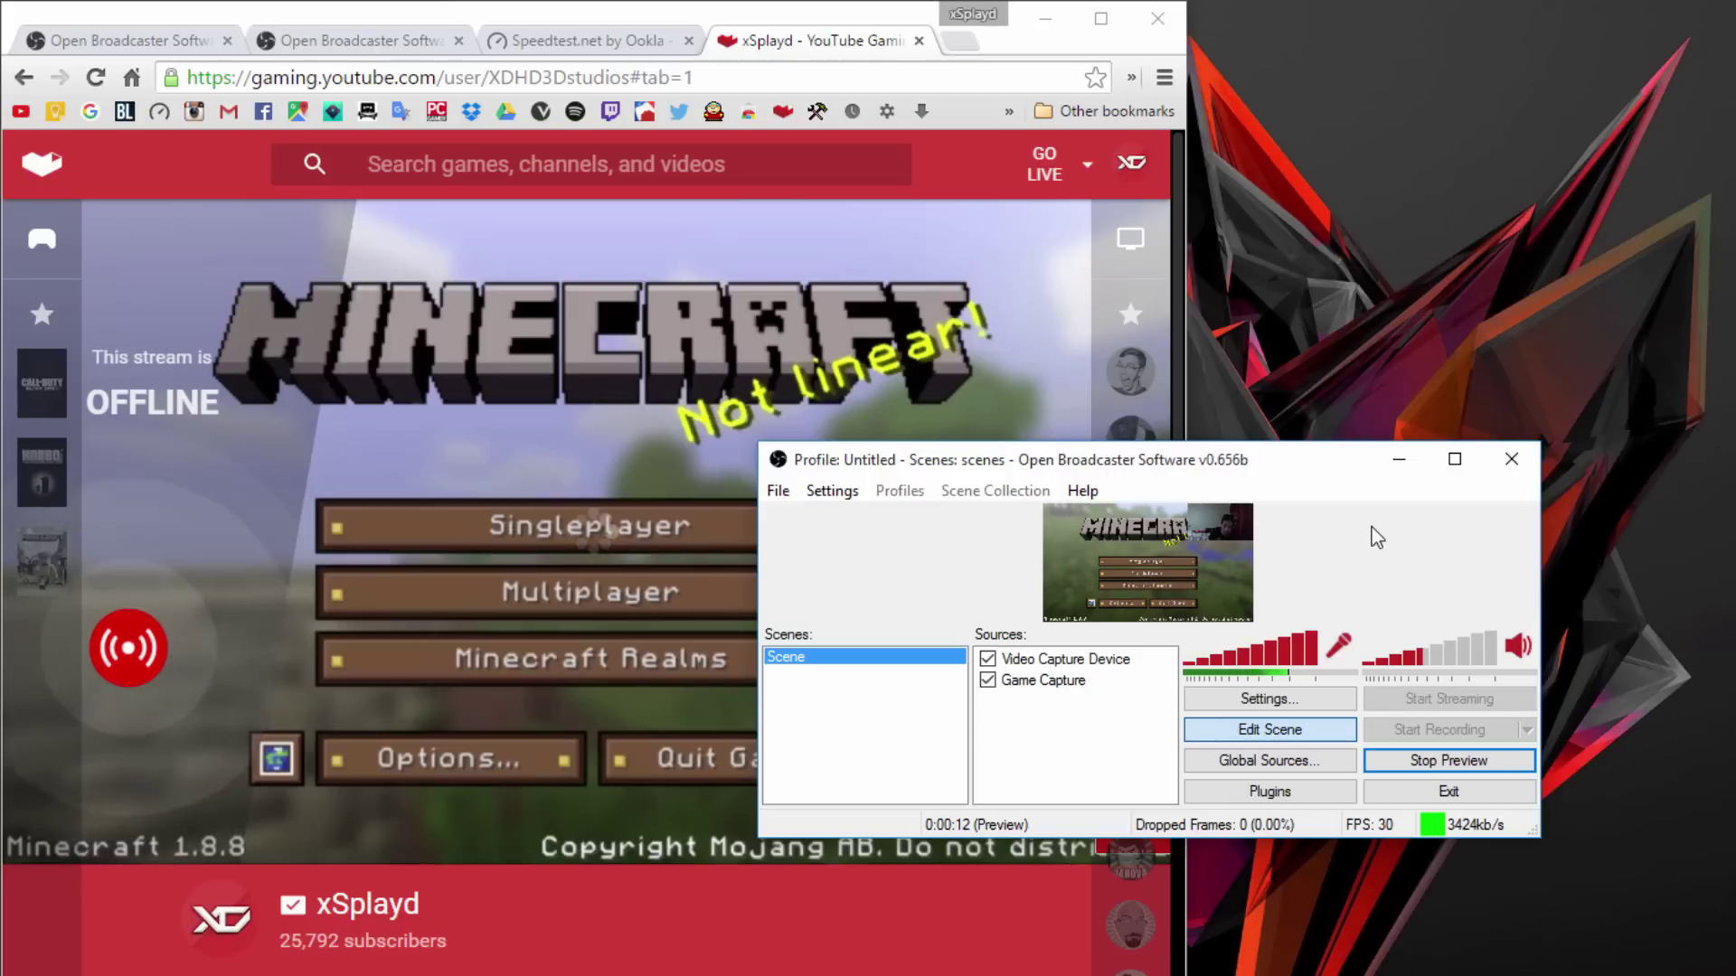